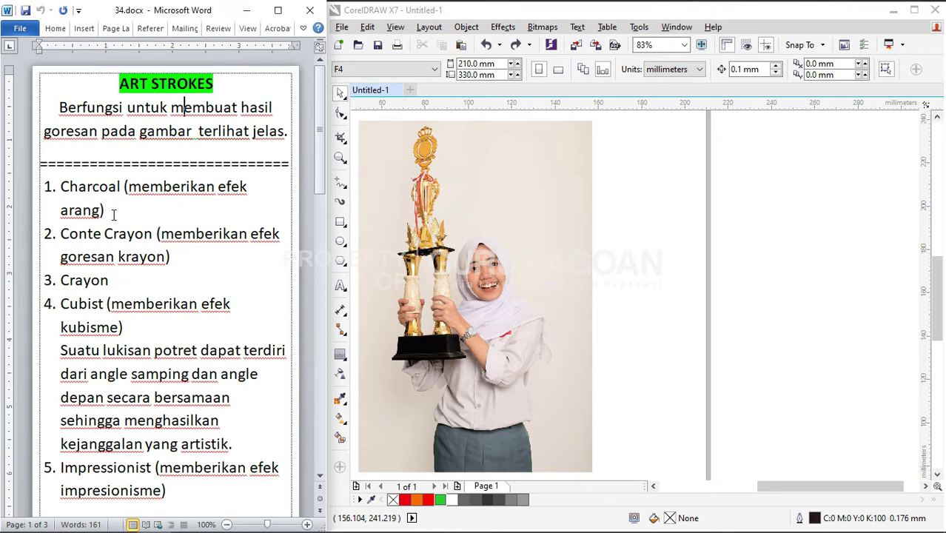
- Compare which bitmap effects, including the Art Strokes set, are available with and without the photo selected
click(529, 191)
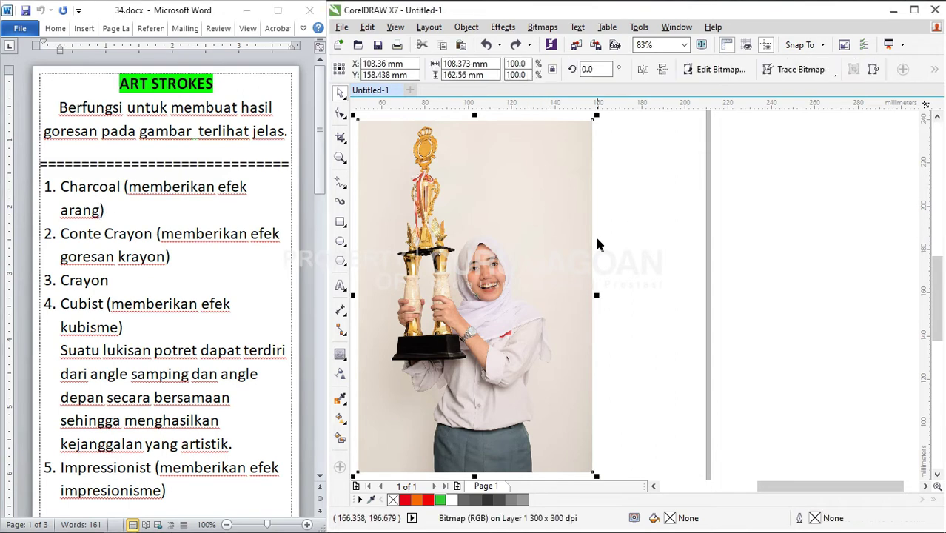
click(780, 211)
click(543, 27)
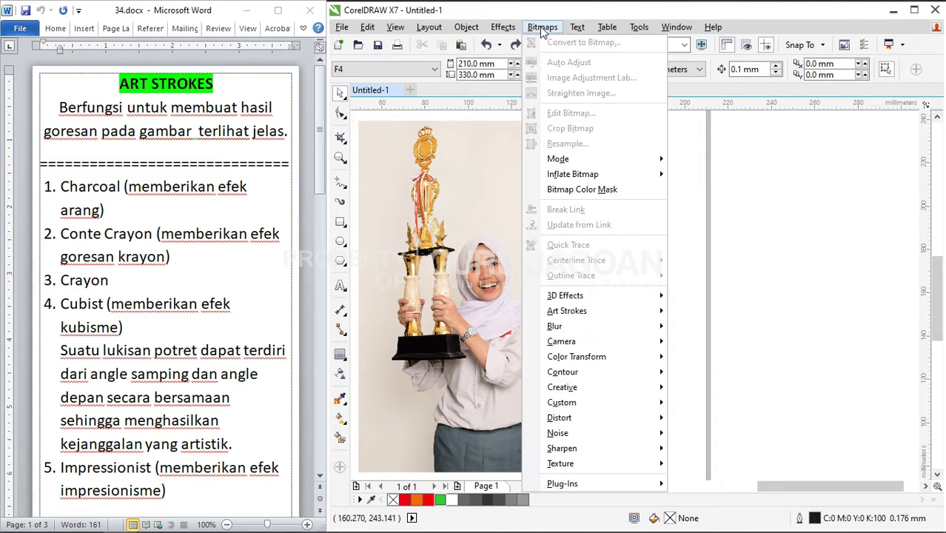
mouse_move(560, 298)
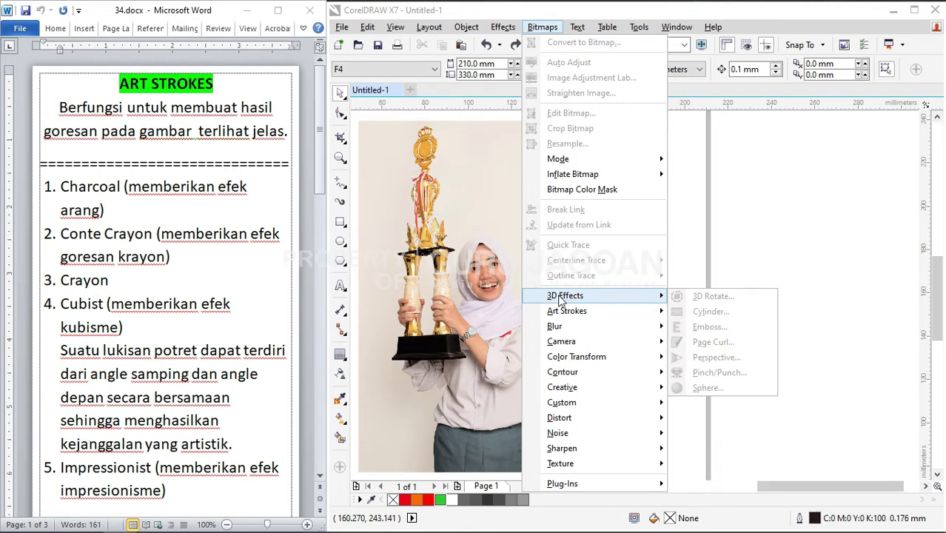
mouse_move(562, 466)
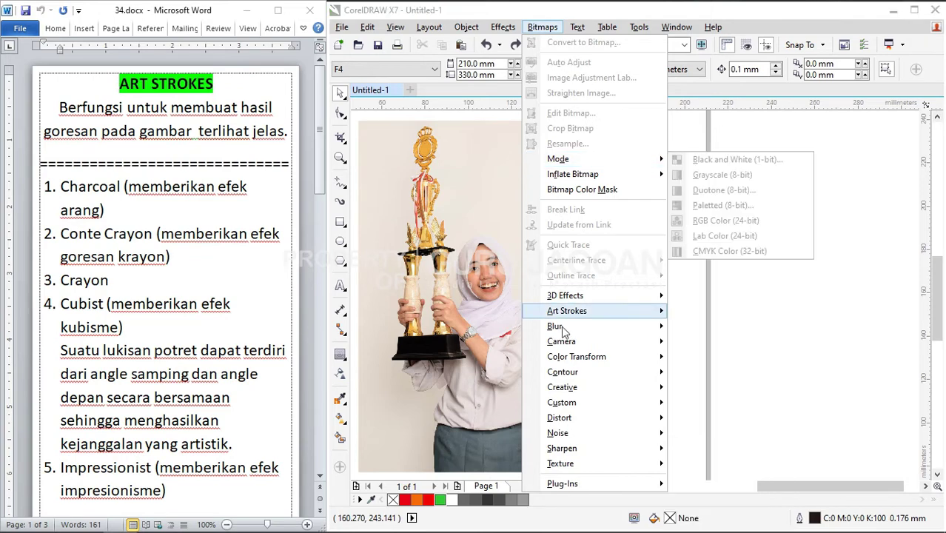
mouse_move(581, 317)
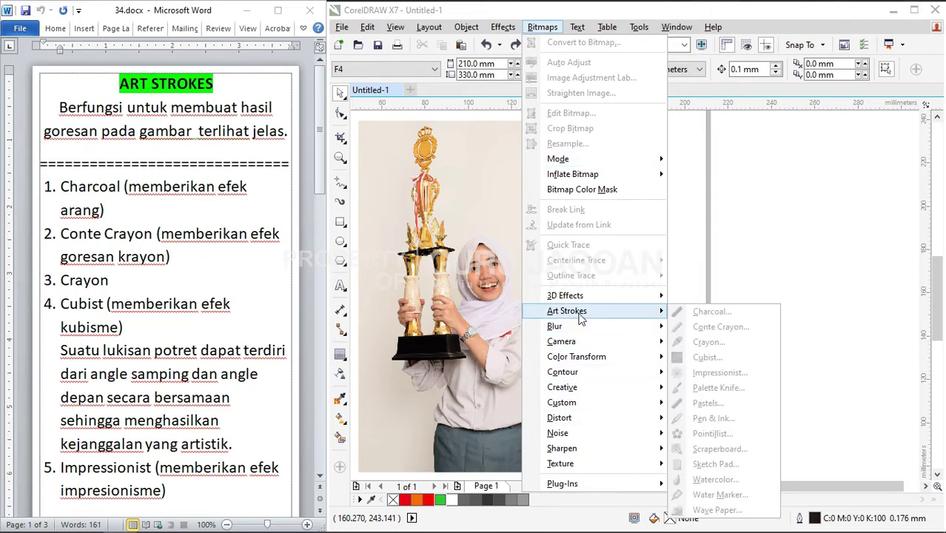
click(488, 296)
click(488, 296)
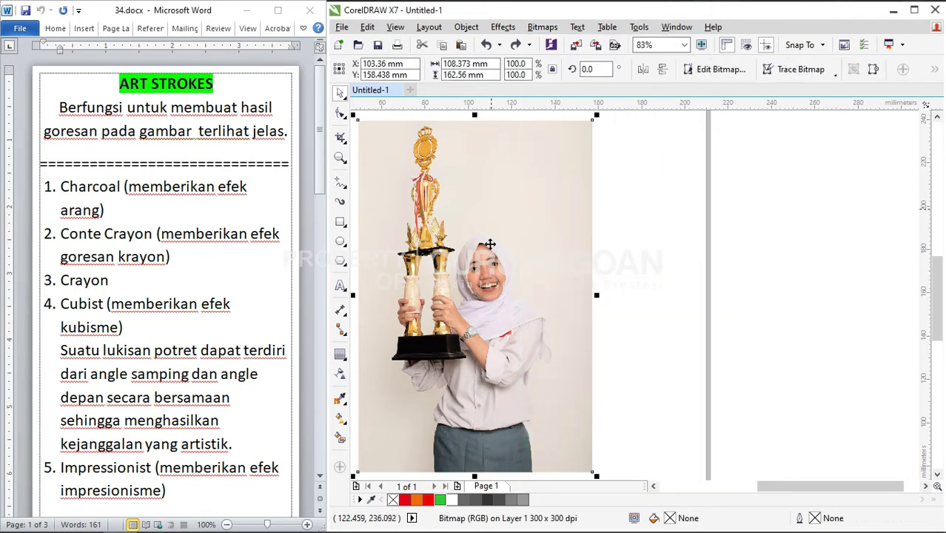
click(503, 26)
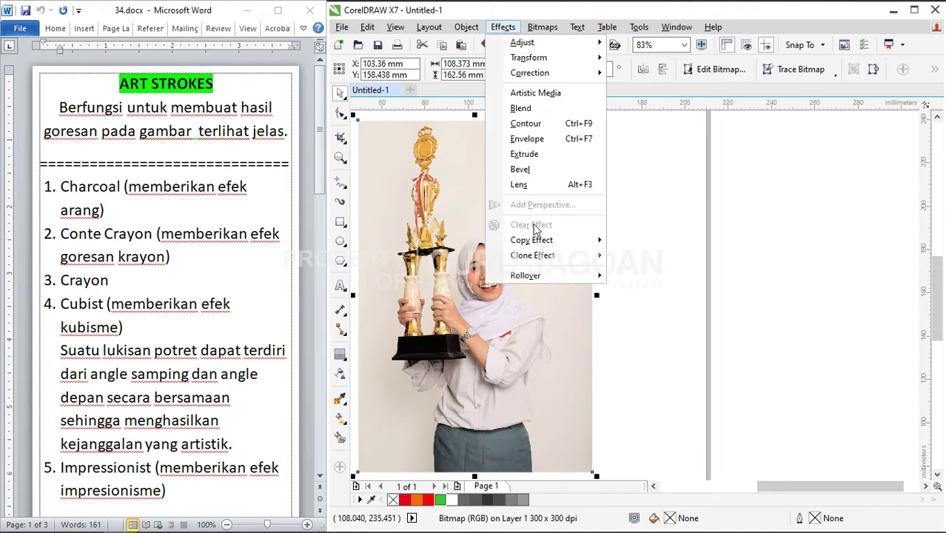
click(542, 27)
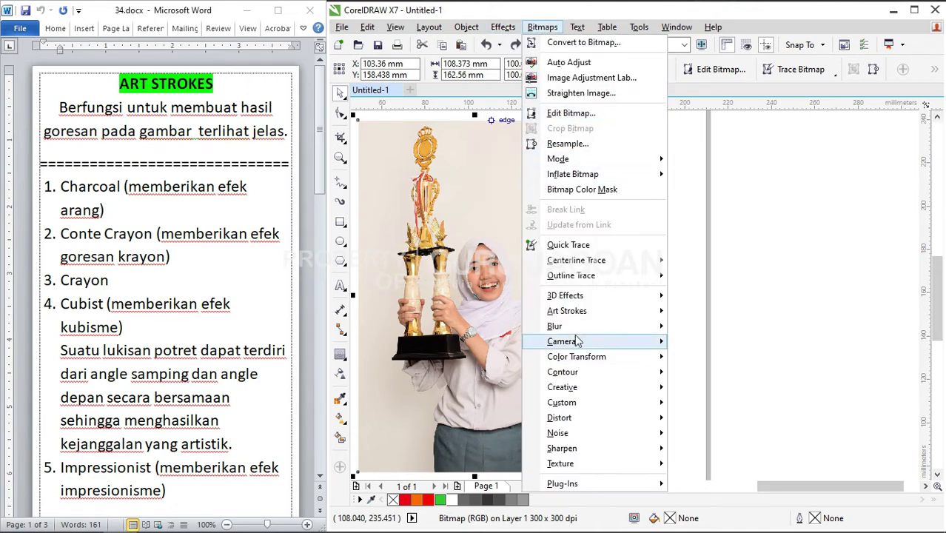
click(724, 242)
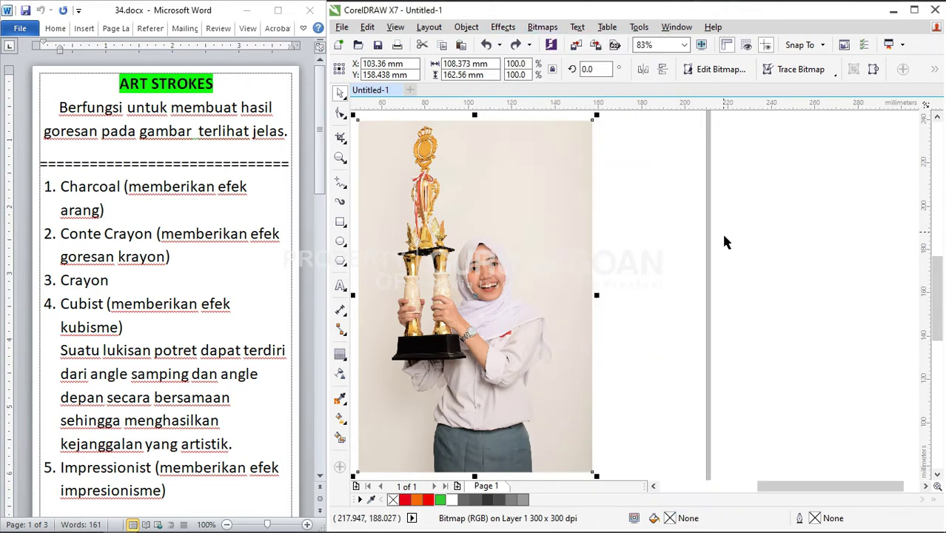
click(725, 242)
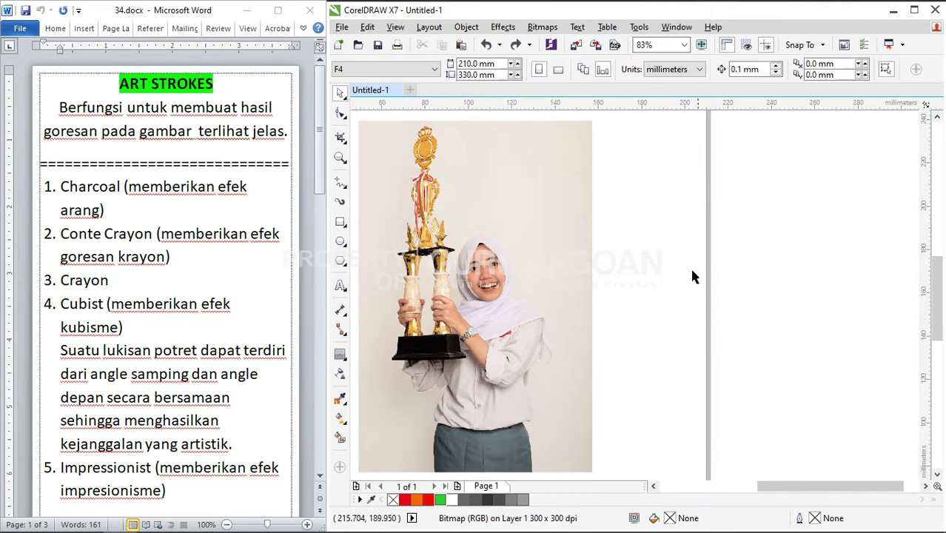
click(542, 26)
mouse_move(567, 312)
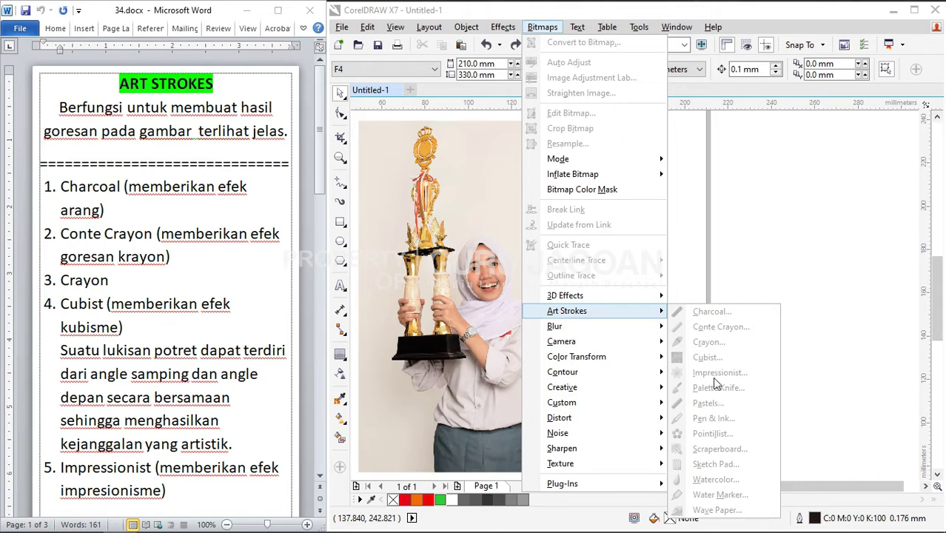
click(621, 240)
- Try the Charcoal art stroke on the selected photo at sizes 6 and 8 and cancel it
click(540, 237)
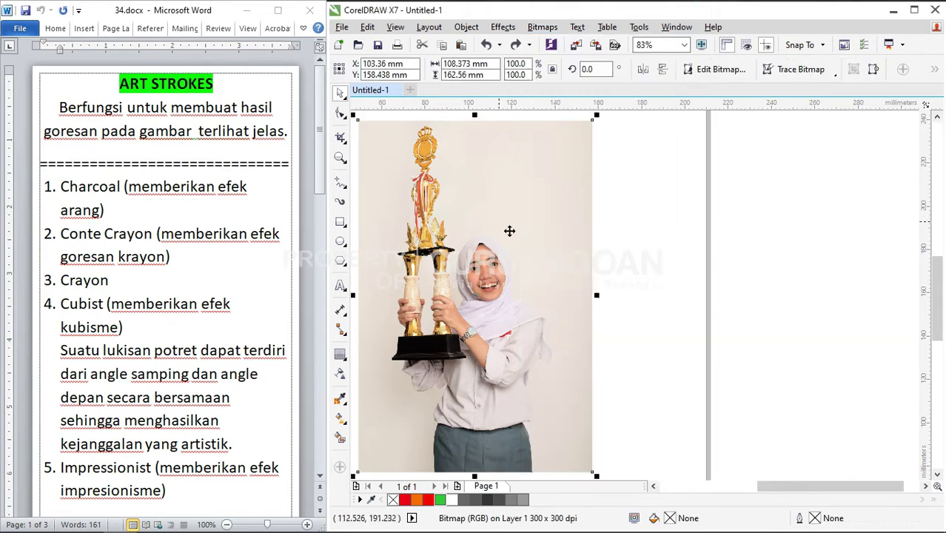
click(538, 26)
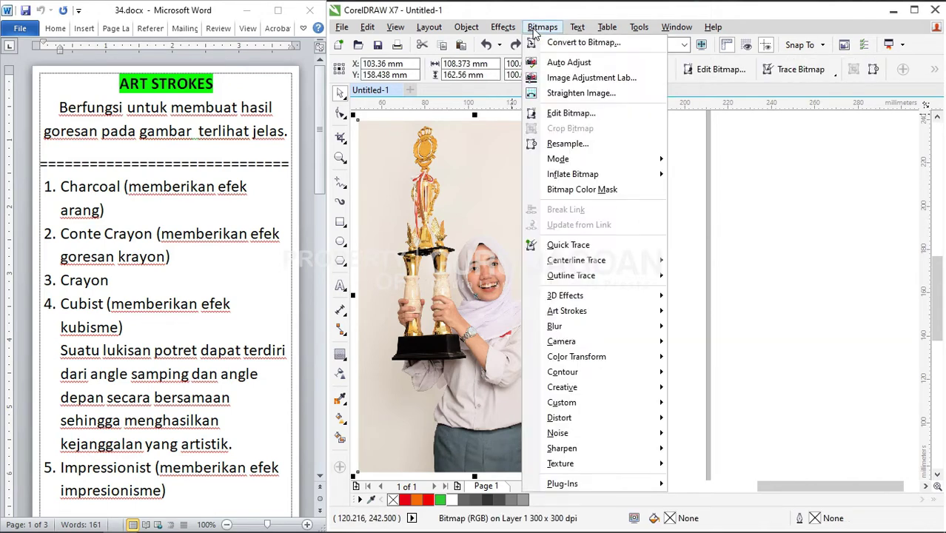
mouse_move(568, 317)
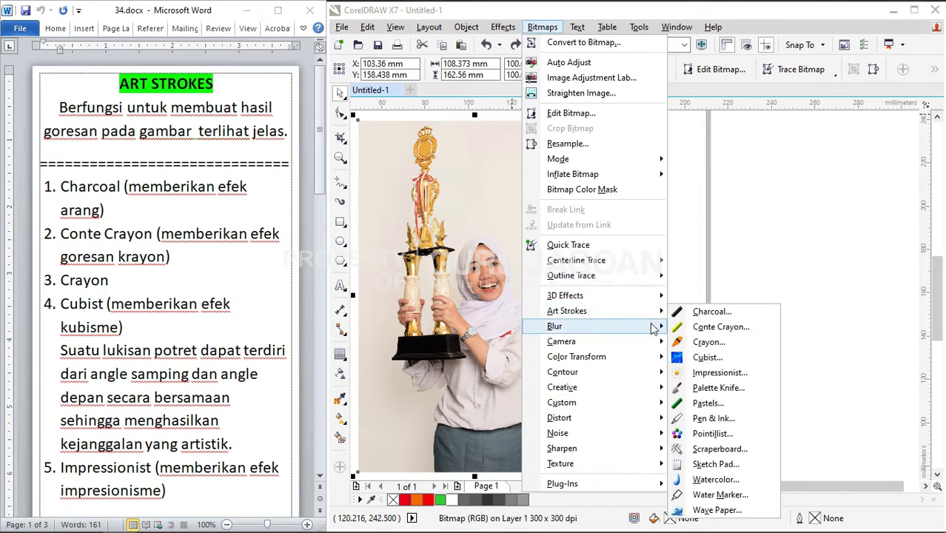
click(708, 311)
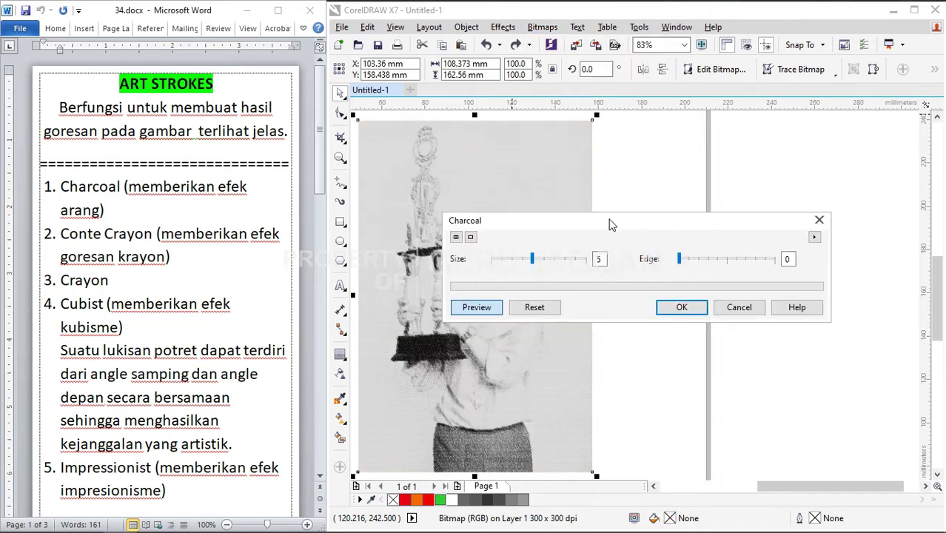
drag(611, 224, 734, 160)
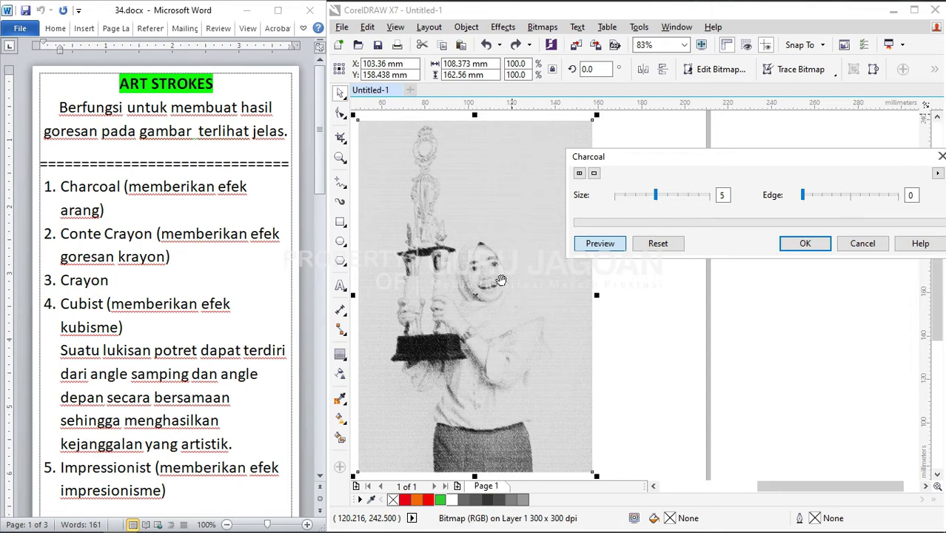
click(668, 197)
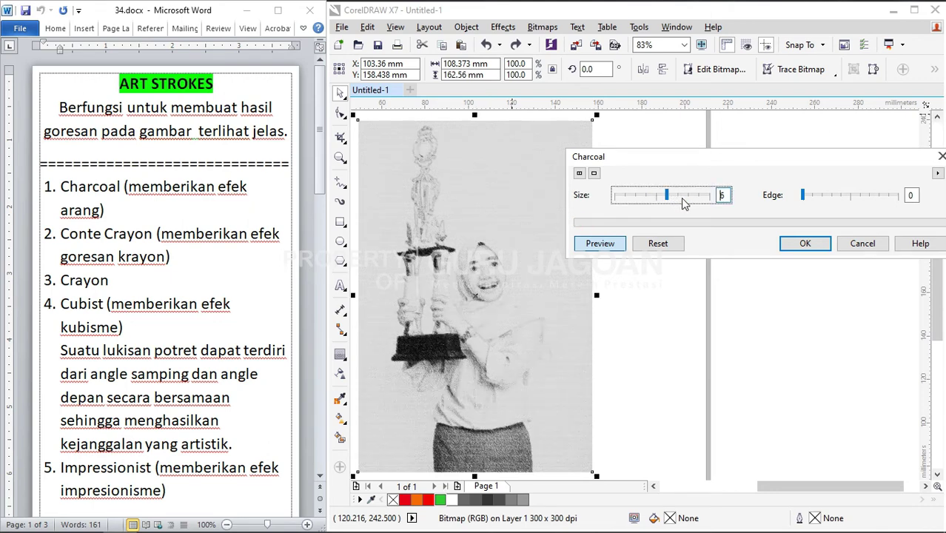
click(686, 198)
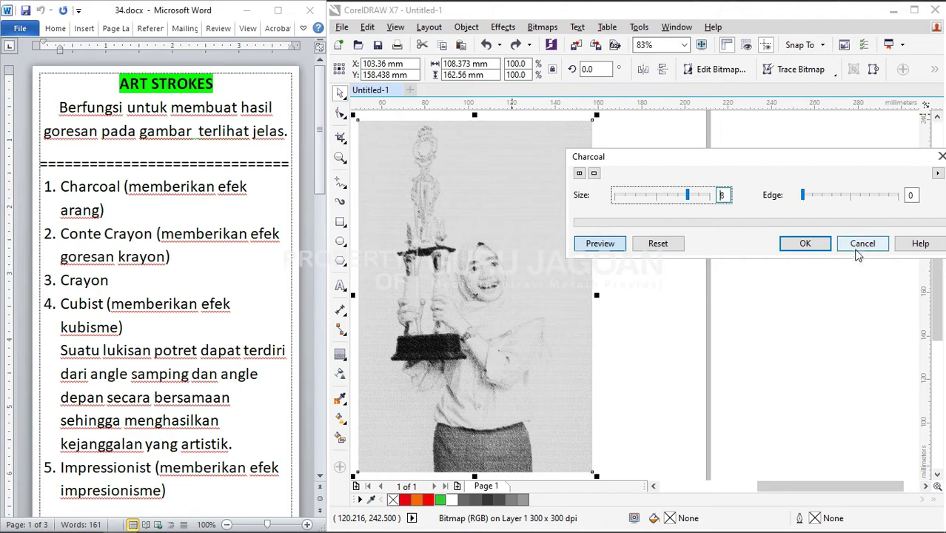
click(862, 243)
- Start the Charcoal art stroke on the photo again and set its size to 4
scroll(500, 278, up, 2)
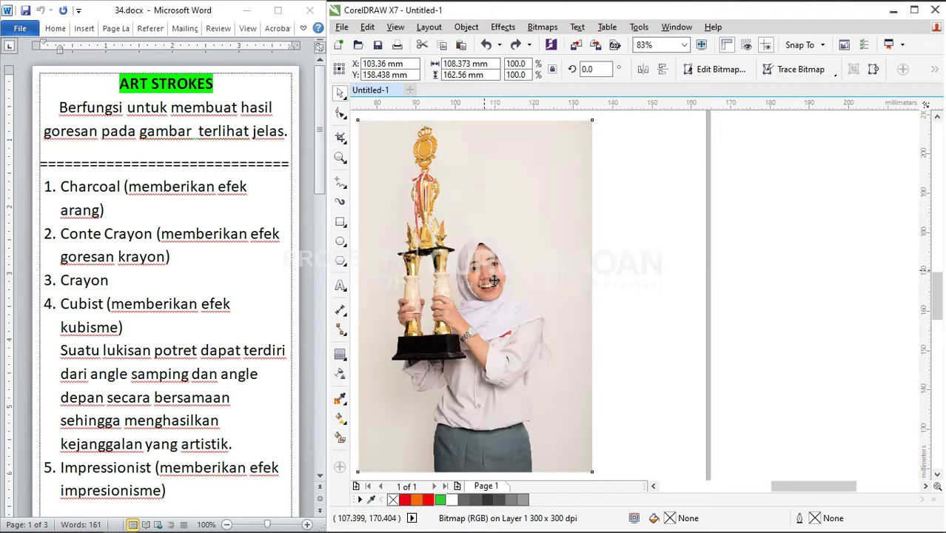
click(542, 26)
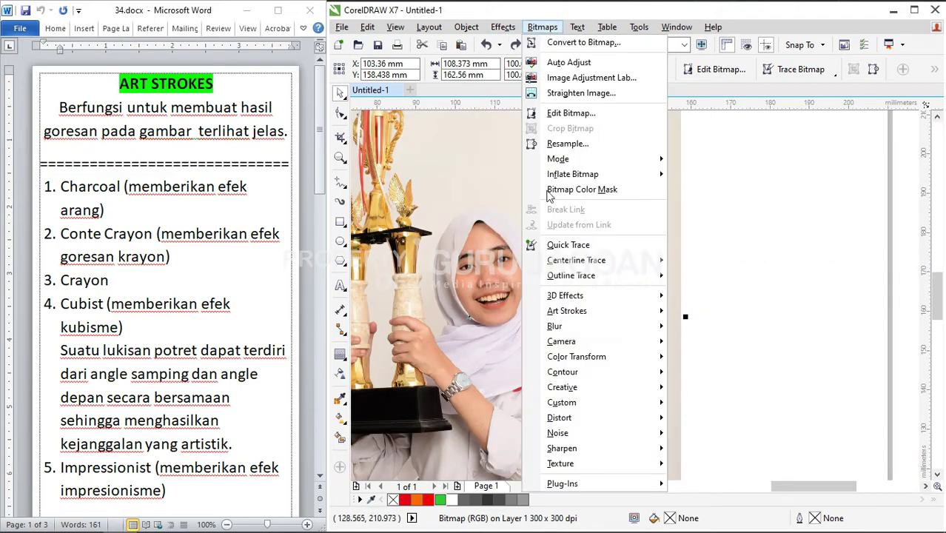
mouse_move(614, 315)
click(695, 313)
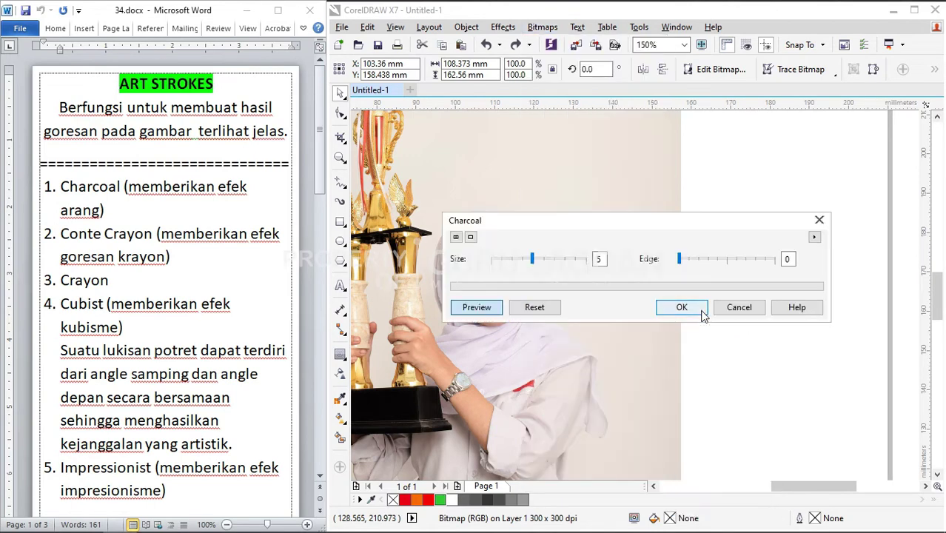
click(699, 311)
drag(629, 222, 778, 147)
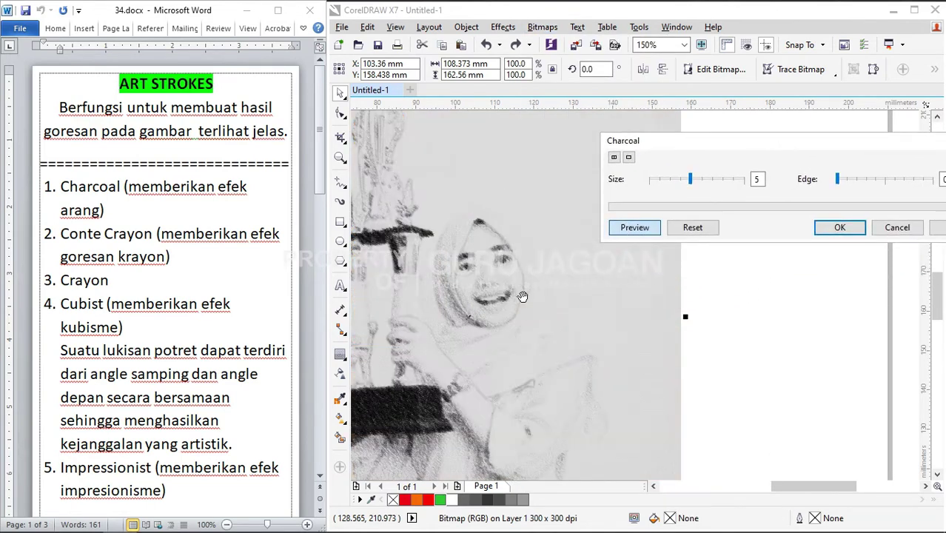
drag(689, 180, 680, 180)
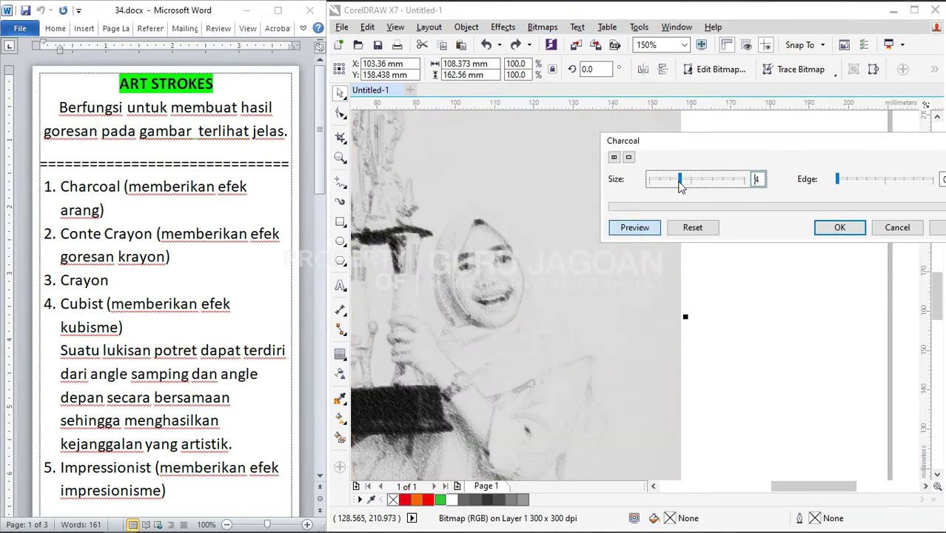
drag(729, 142, 612, 141)
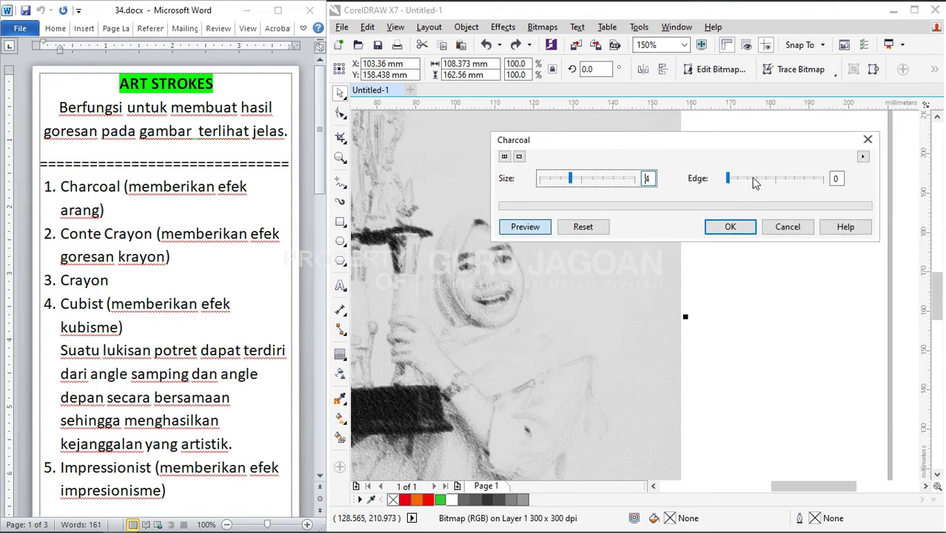
- Try a Charcoal edge value of 8, set the edge to 1 and apply the effect to the photo
click(768, 179)
drag(758, 142, 787, 114)
click(830, 153)
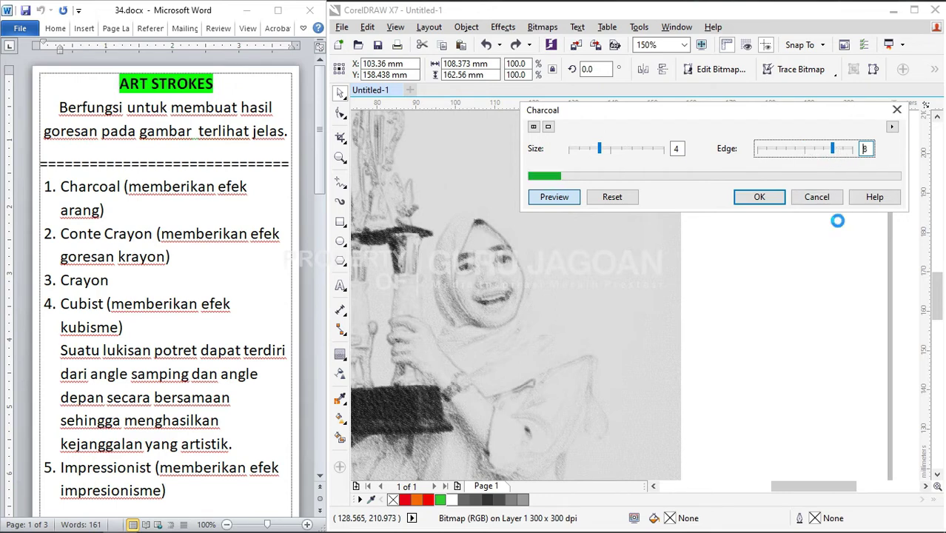
click(765, 153)
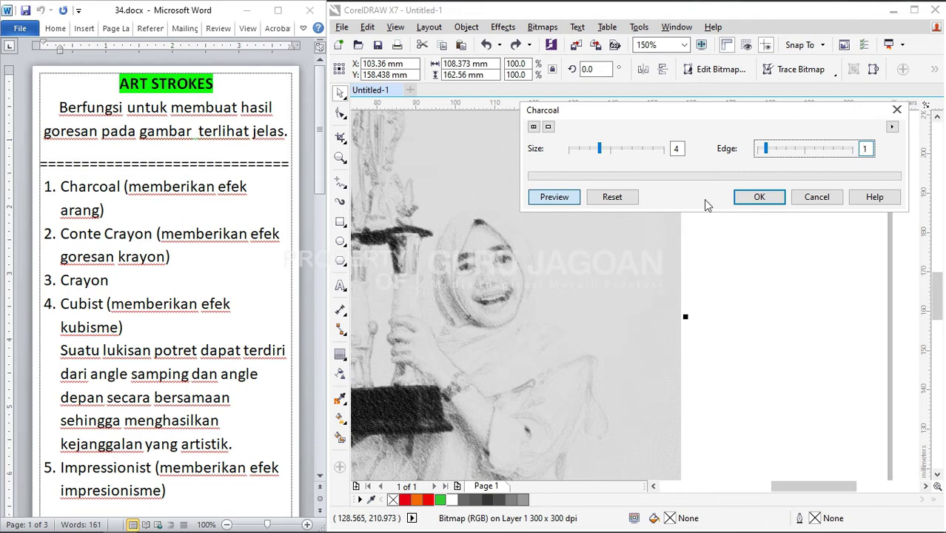
click(760, 197)
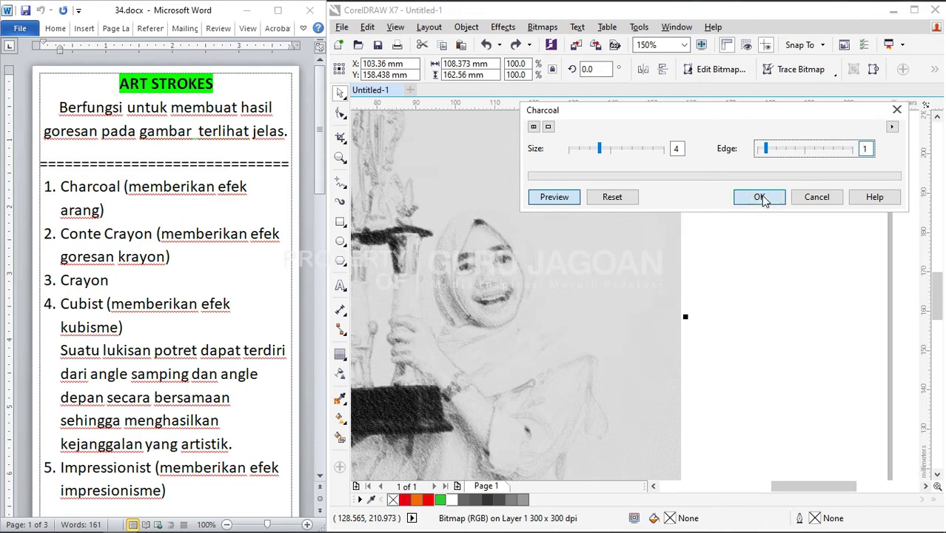
- Inspect the charcoal strokes on the photo, undo the effect and deselect the photo
scroll(548, 379, down, 2)
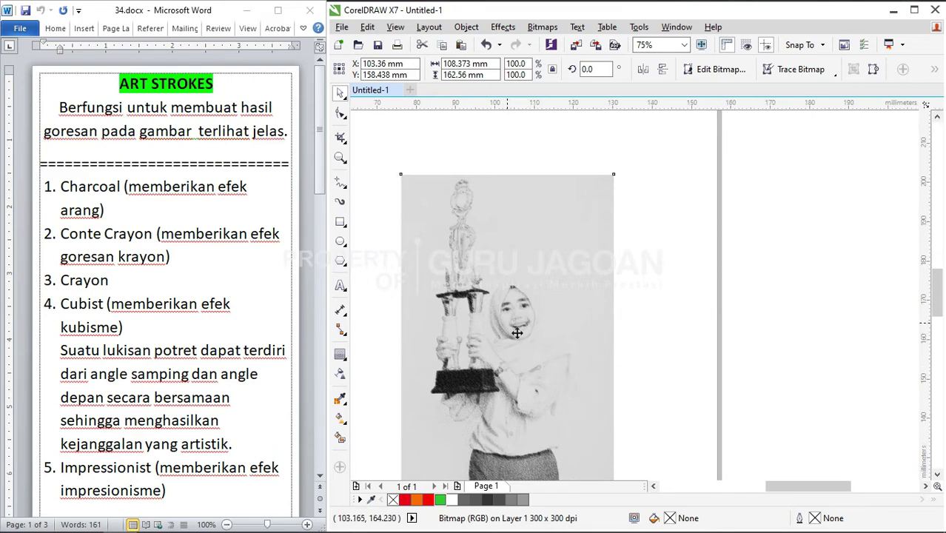
scroll(518, 325, up, 2)
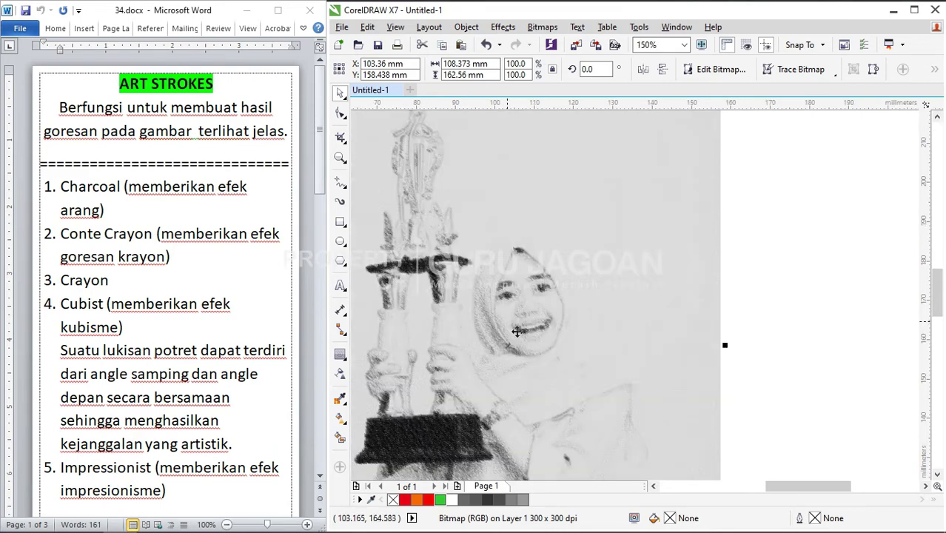
key(ctrl+z)
click(735, 244)
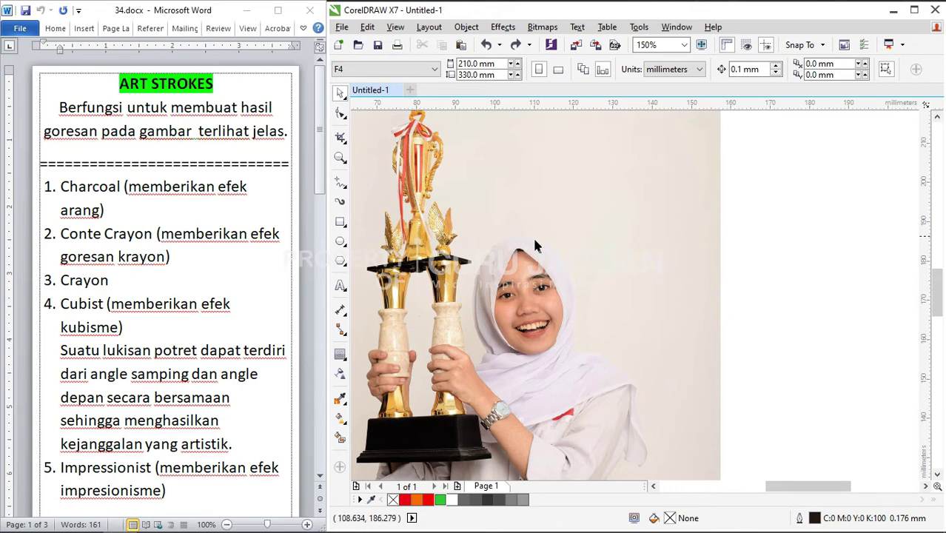
- Start the Conte Crayon art stroke on the photo and keep black as the only conte colour
click(562, 222)
click(542, 27)
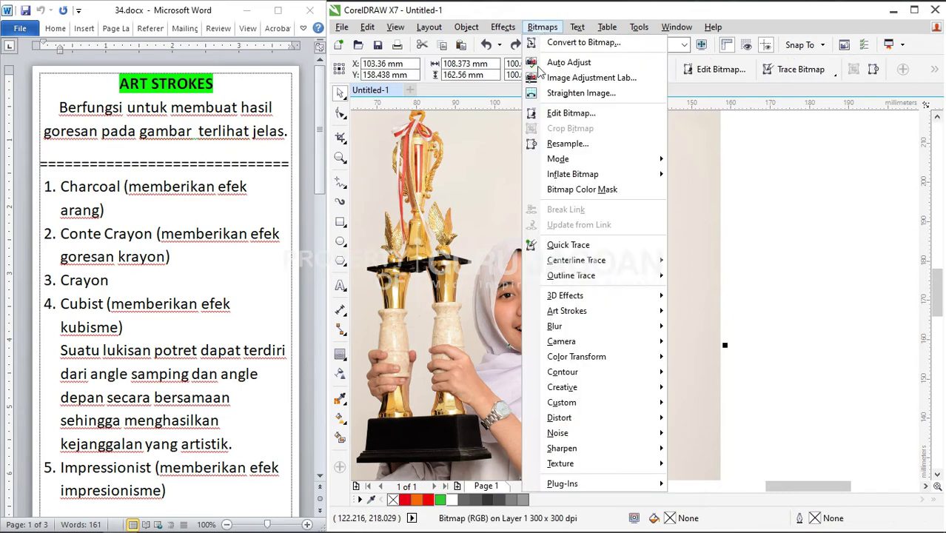
mouse_move(568, 315)
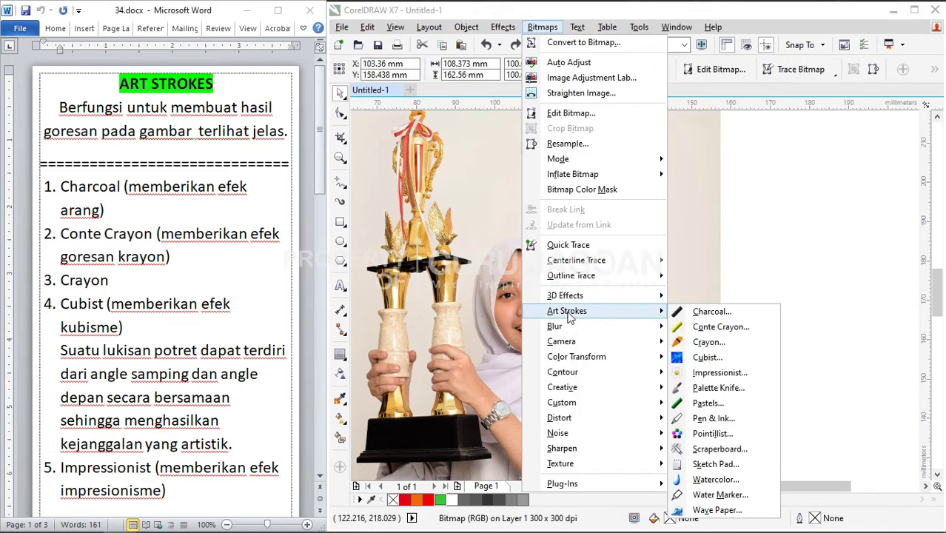
click(729, 333)
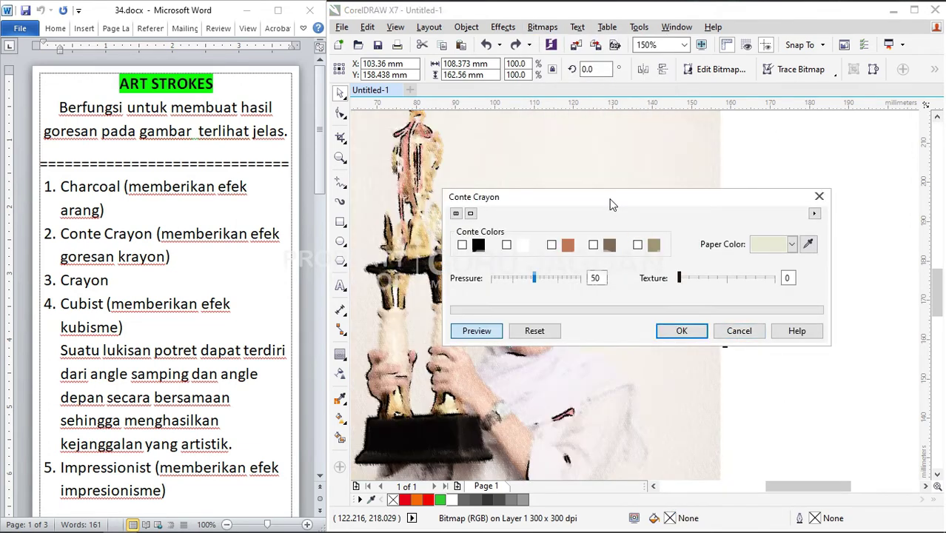
drag(611, 205, 792, 136)
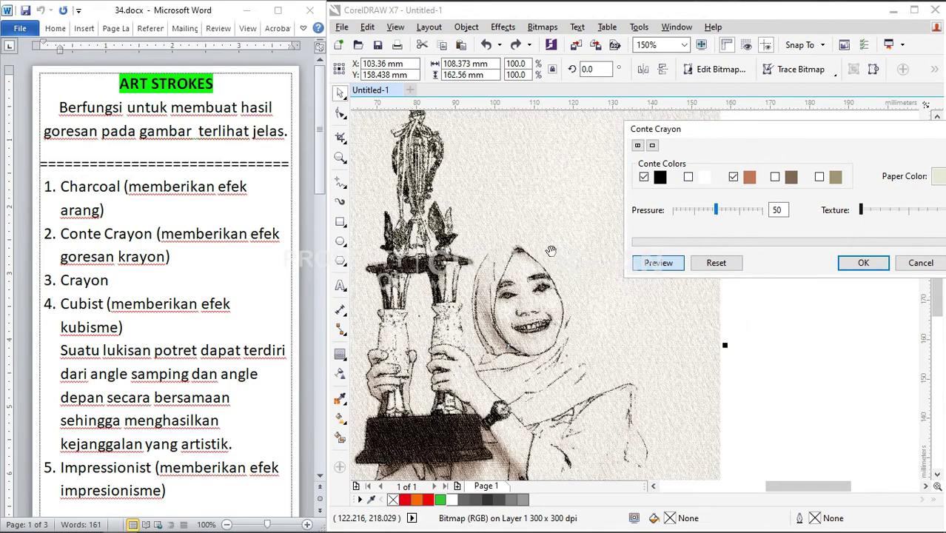
click(733, 178)
drag(696, 127, 562, 122)
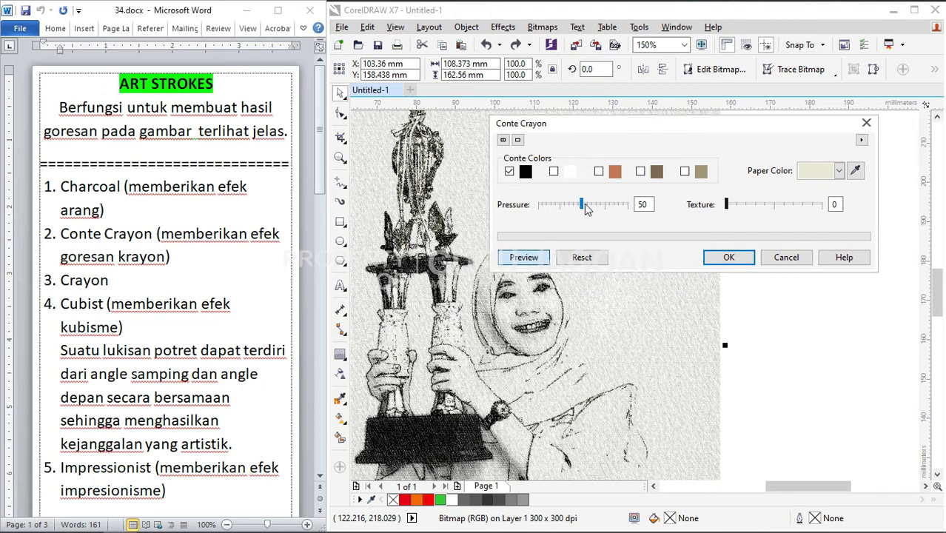
- Try Conte Crayon pressures of 76 and 72, set texture to 2 and pressure to 22, and apply the effect to the photo
drag(584, 207, 606, 207)
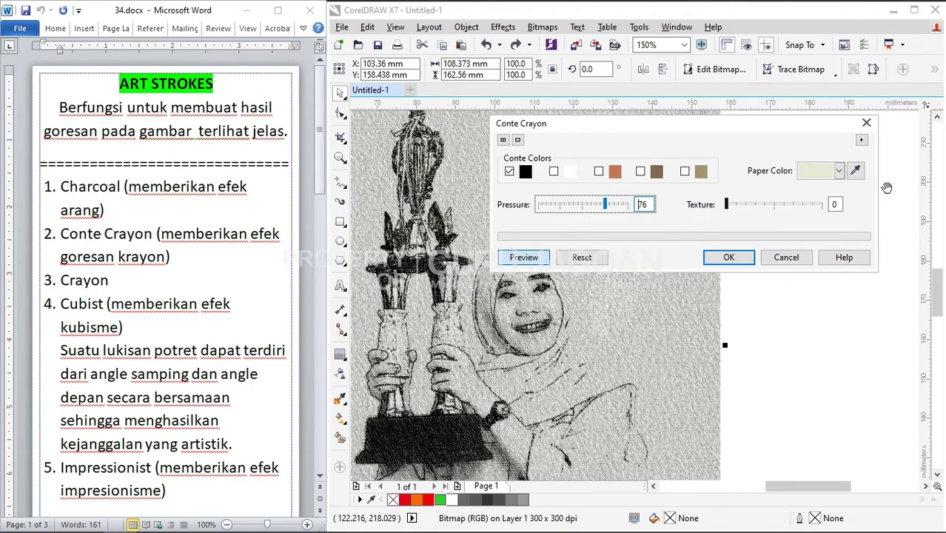
drag(726, 207, 746, 208)
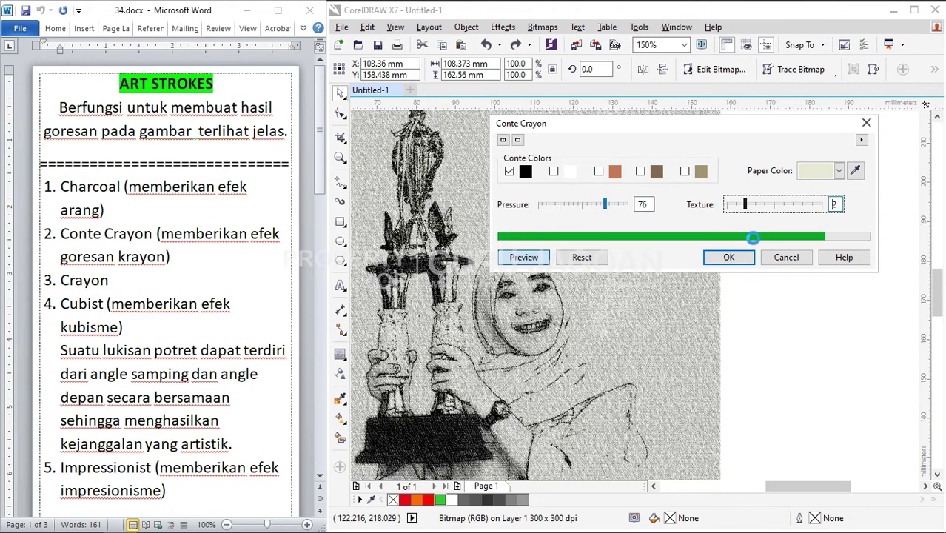
drag(605, 206, 603, 206)
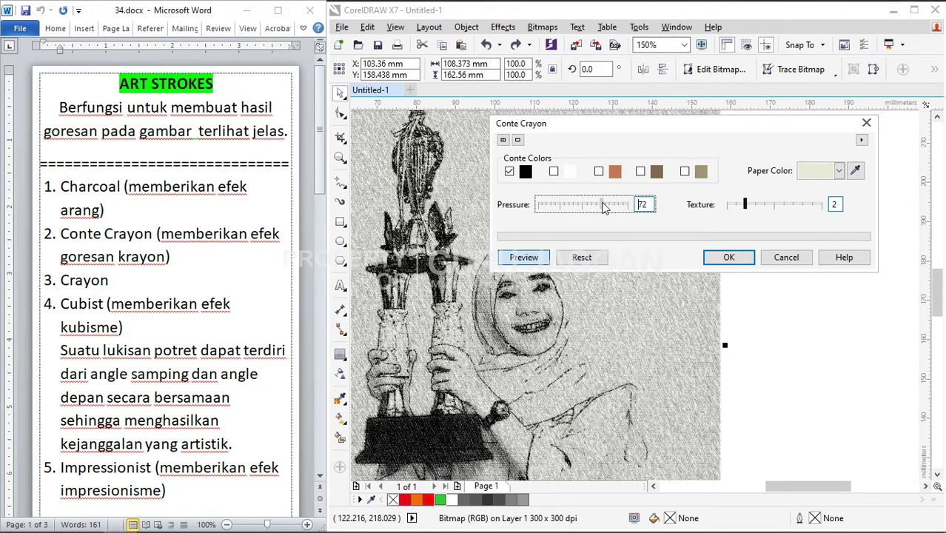
click(558, 209)
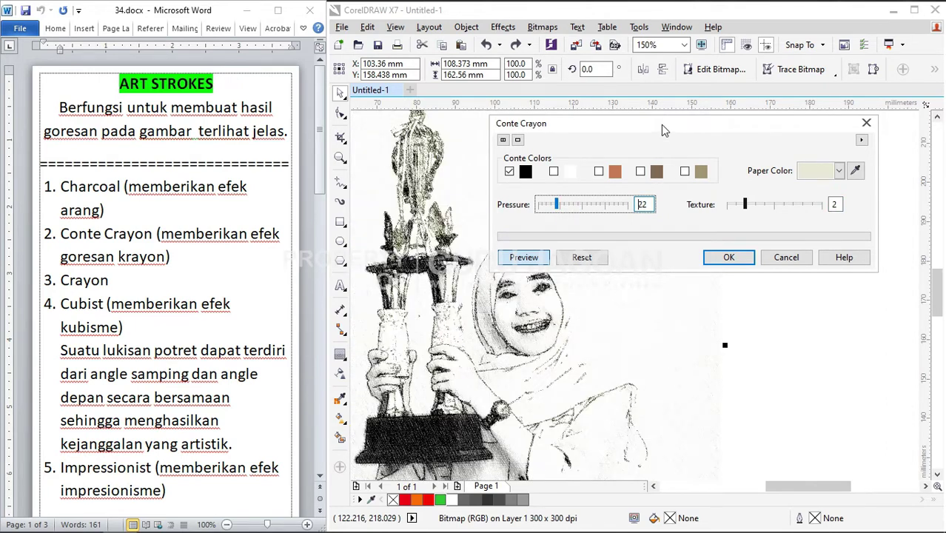
drag(662, 129, 798, 154)
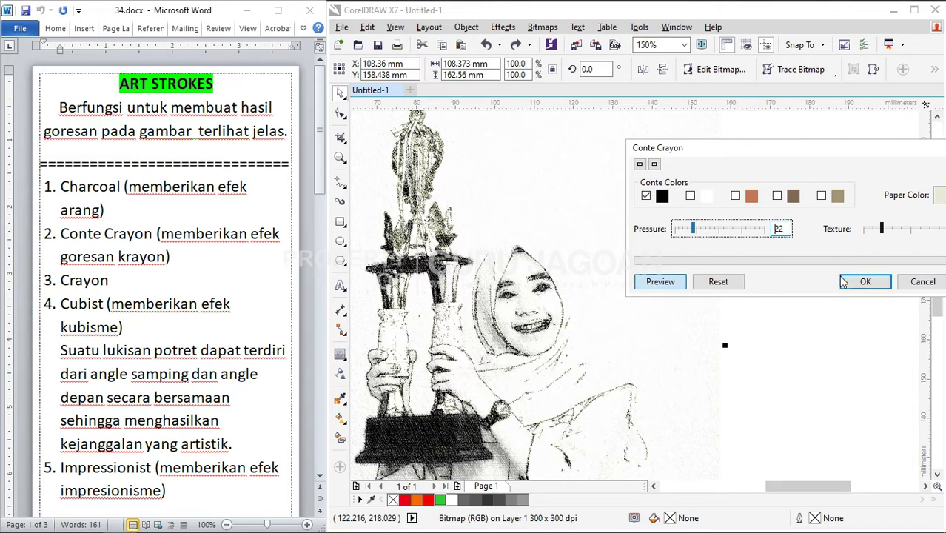
click(888, 285)
- Undo the Conte Crayon effect on the photo and briefly highlight the Crayon entry in the Word notes
scroll(501, 301, down, 1)
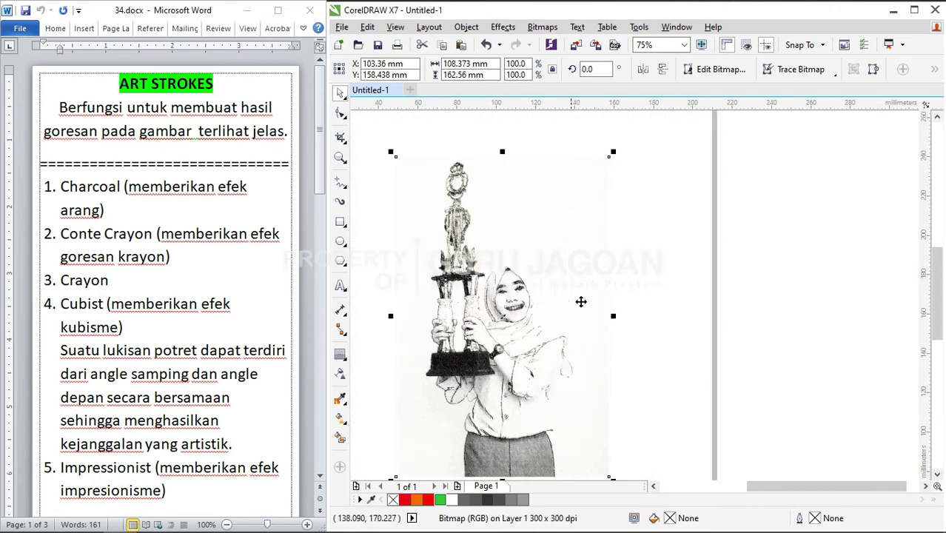
key(ctrl+z)
click(100, 287)
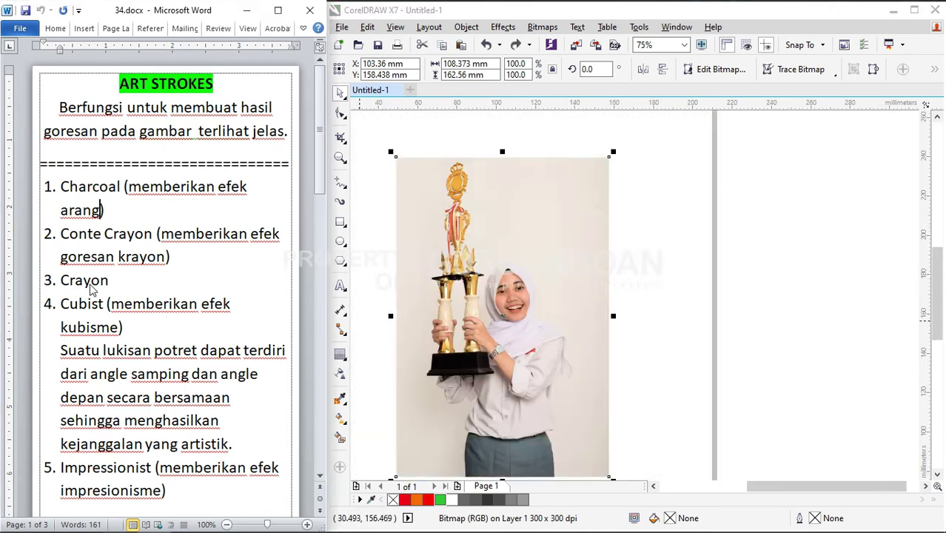
drag(111, 284, 59, 284)
click(105, 210)
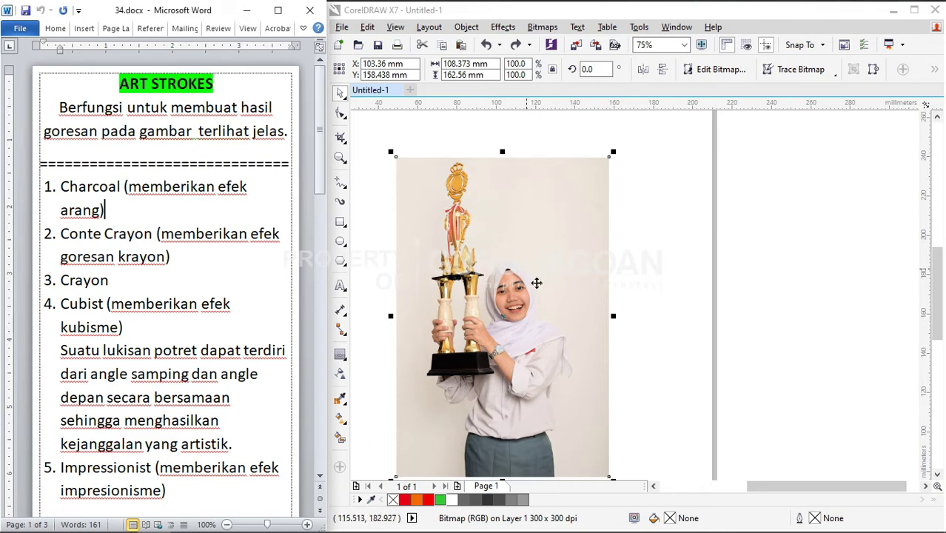
- Start the Crayon art stroke on the photo, try size 14 and set the size to 3
scroll(536, 281, up, 2)
click(540, 29)
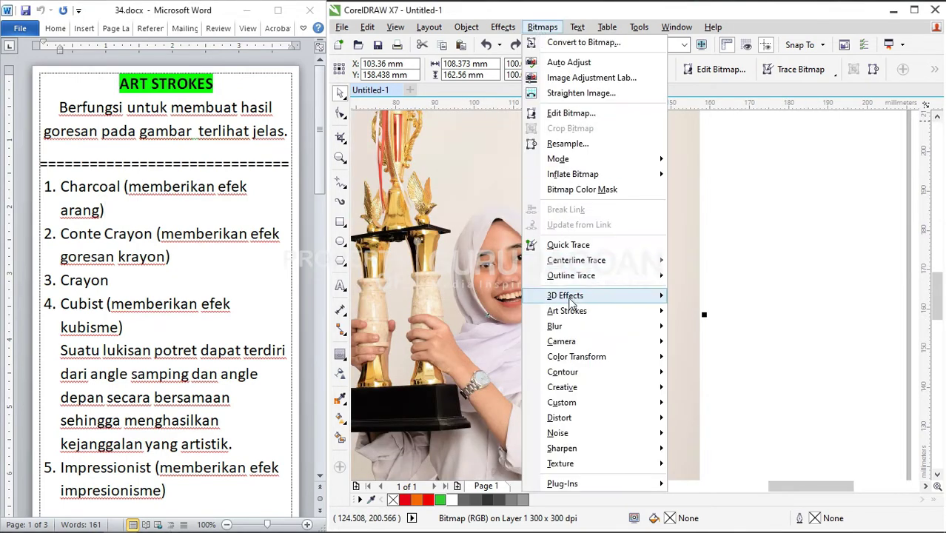
mouse_move(578, 314)
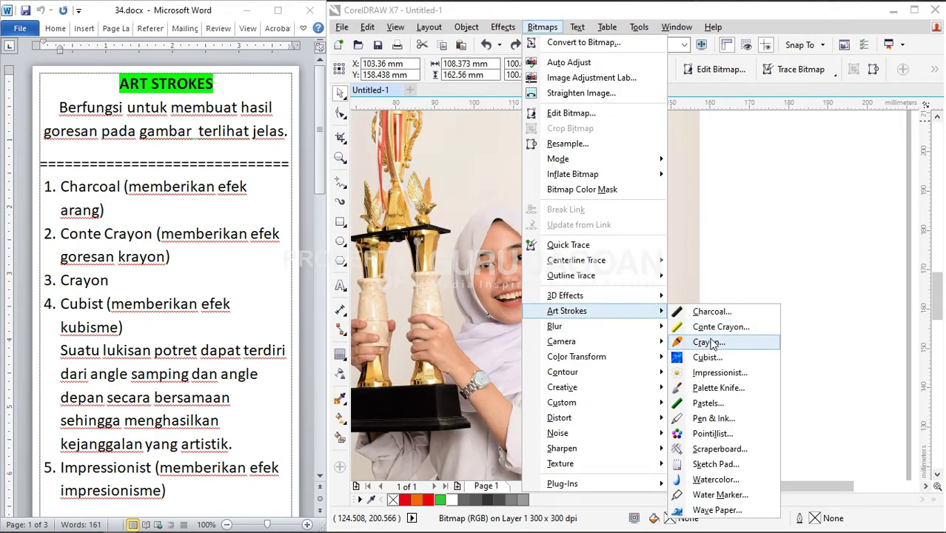
click(710, 342)
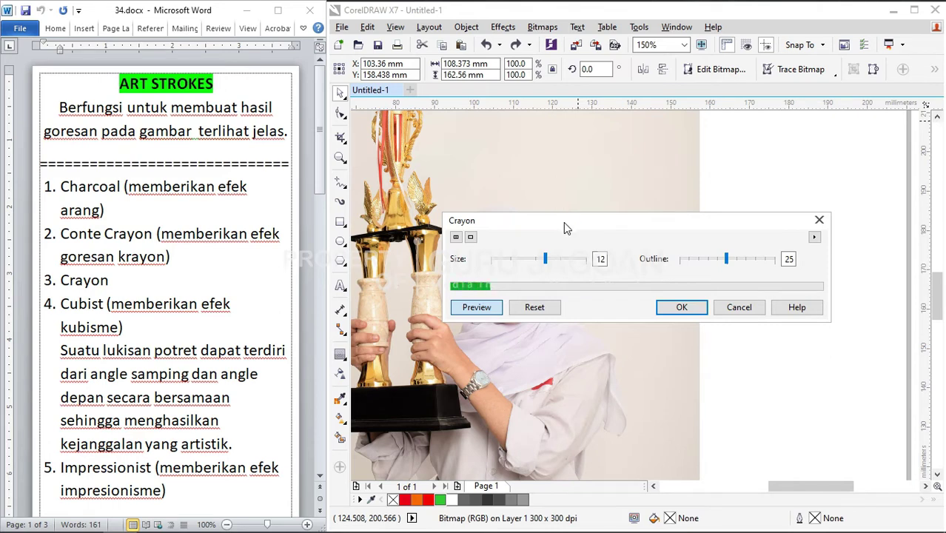
drag(564, 224, 747, 148)
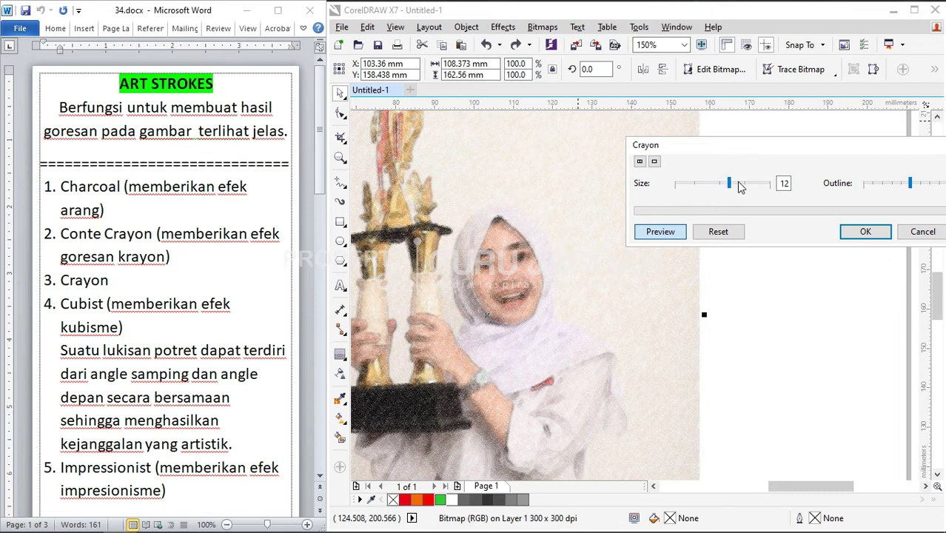
click(737, 182)
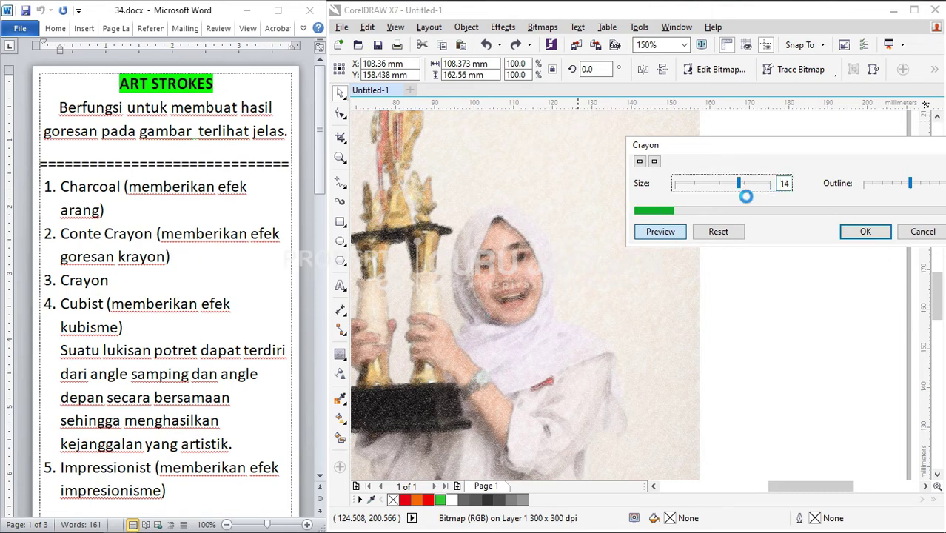
drag(739, 185, 685, 185)
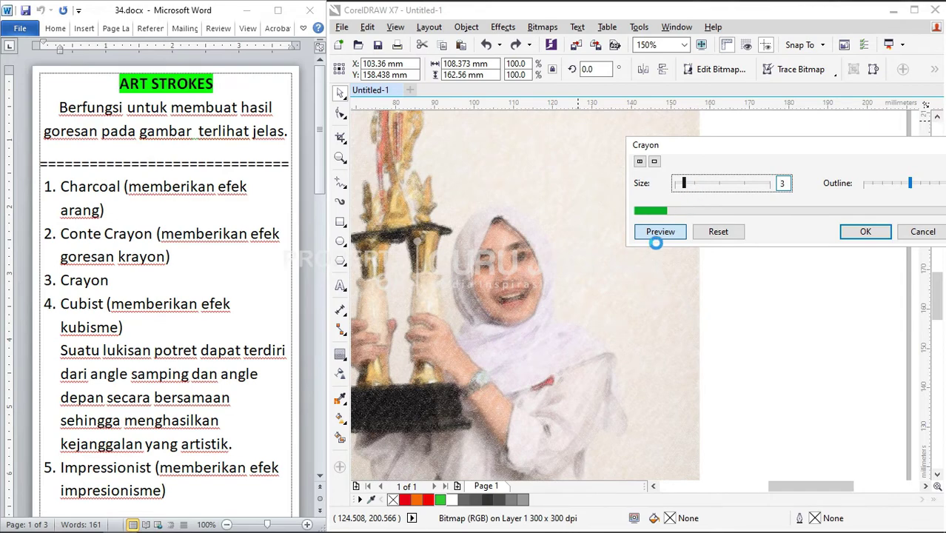
- Try a Crayon outline of 12, set the outline to 32 and apply the effect to the photo
drag(888, 188, 856, 154)
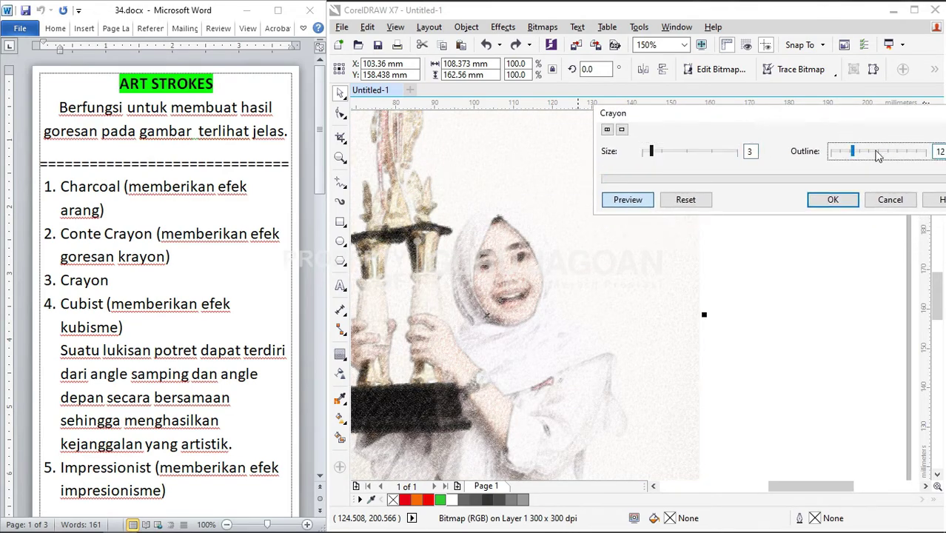
click(892, 153)
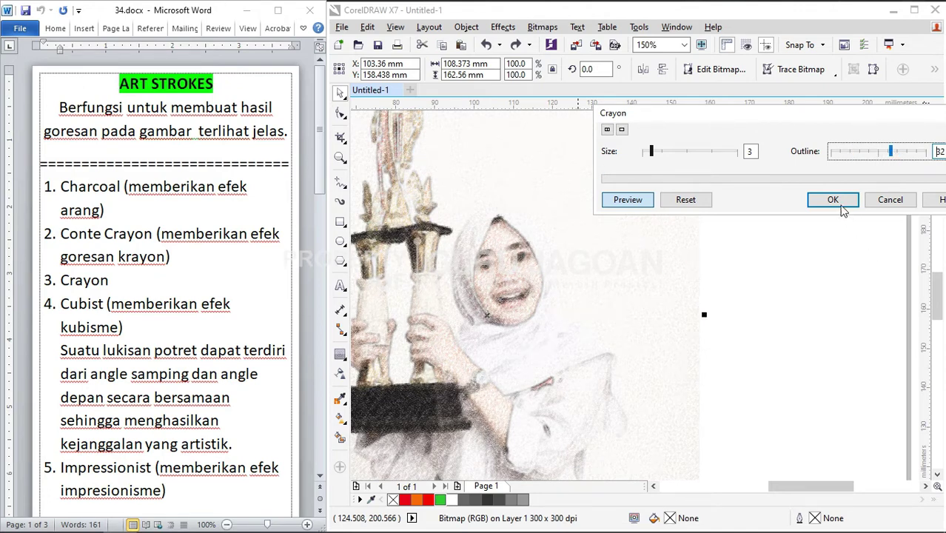
click(847, 204)
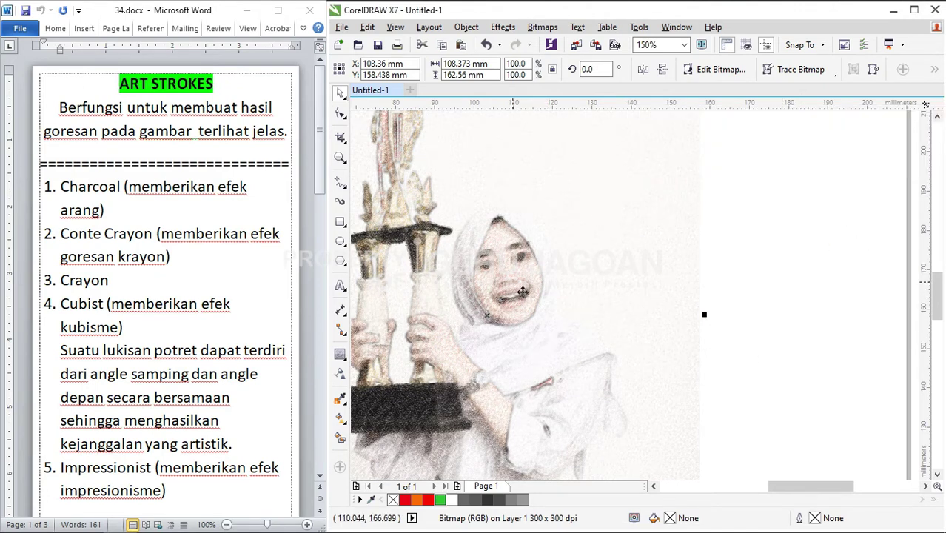
- Undo the Crayon effect and read the Cubist description in the Word notes, highlighting "menghasilkan kejanggalan"
key(ctrl+z)
scroll(79, 246, down, 2)
click(79, 246)
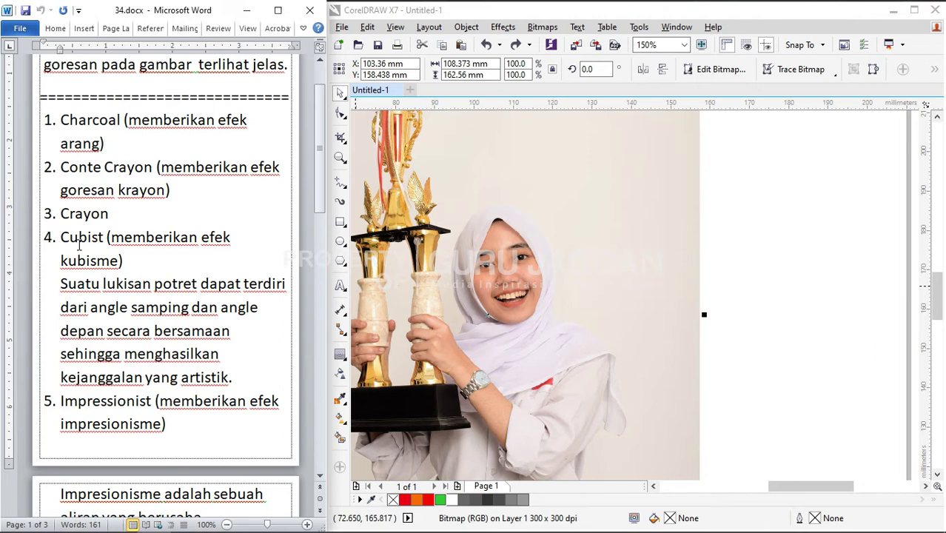
scroll(82, 272, down, 1)
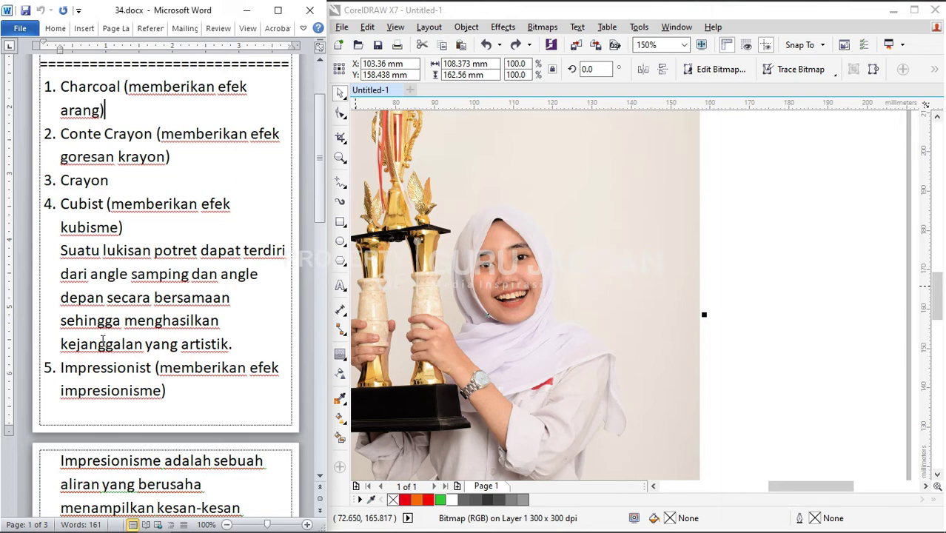
drag(125, 320, 142, 345)
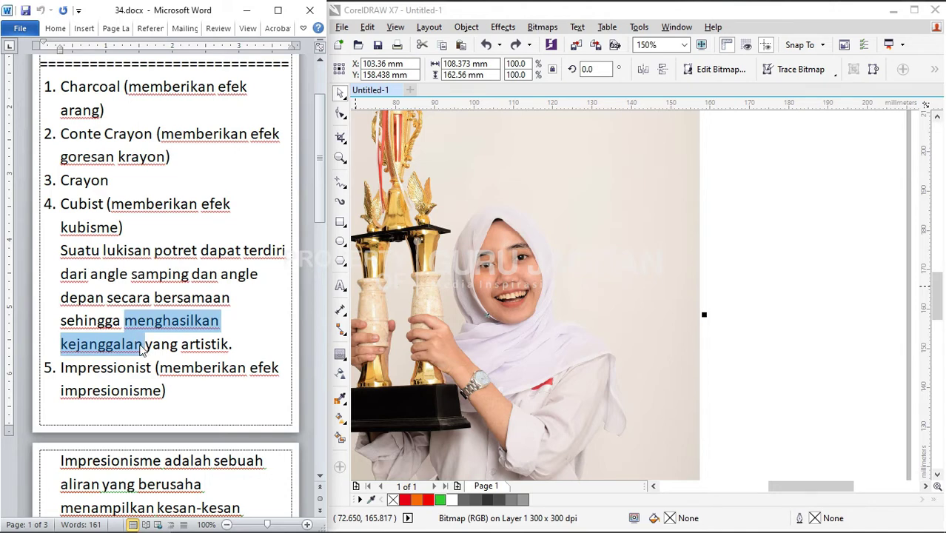
- Start the Cubist art stroke on the photo with size 14, try brightness 63 and set the brightness to 12
click(767, 229)
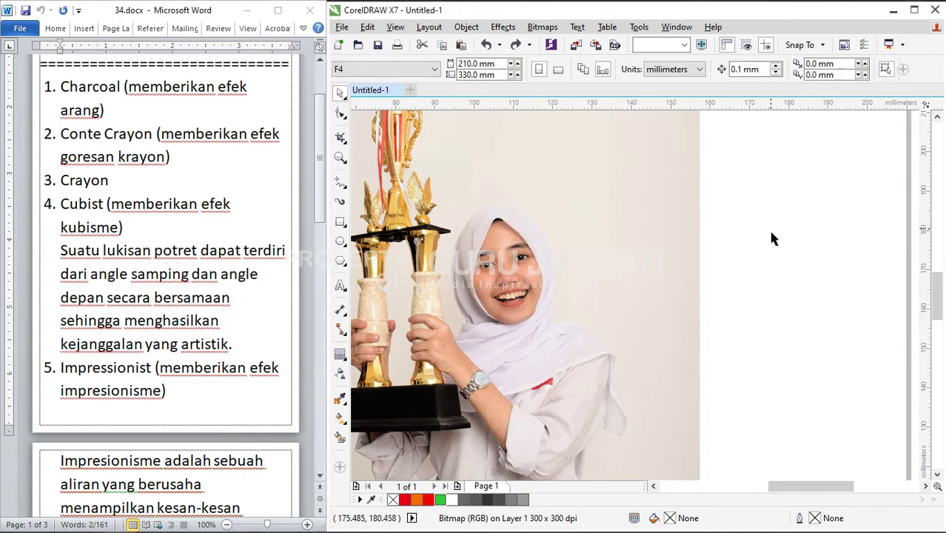
click(533, 270)
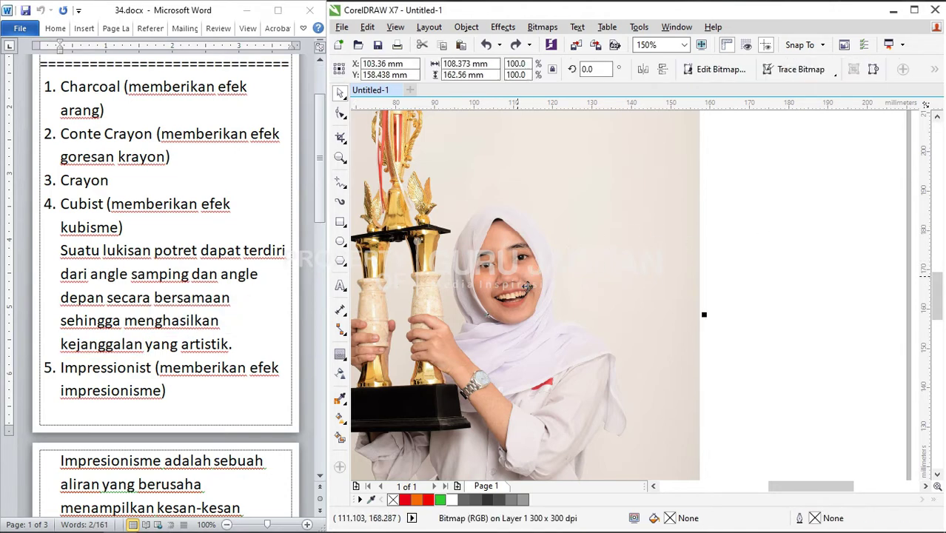
scroll(528, 286, up, 2)
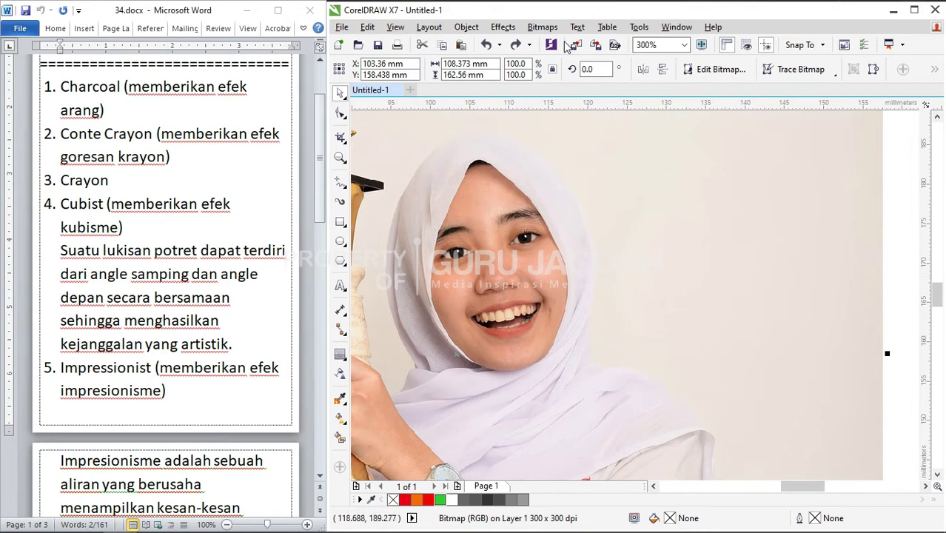
click(543, 28)
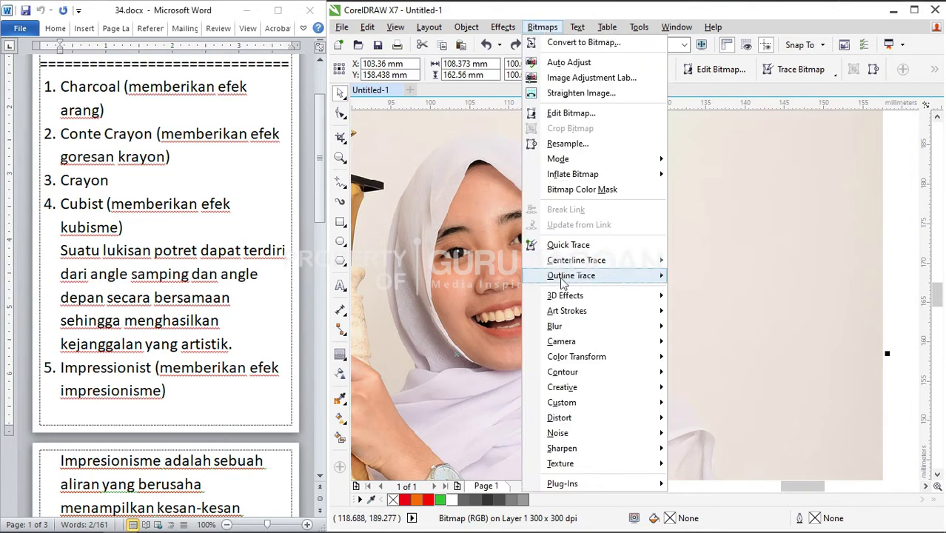
mouse_move(566, 311)
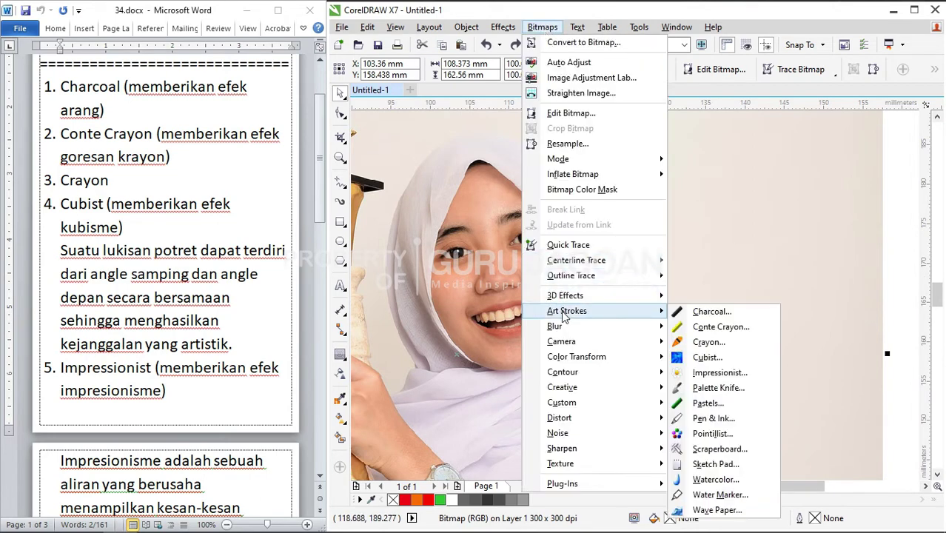
click(707, 357)
drag(592, 219, 734, 175)
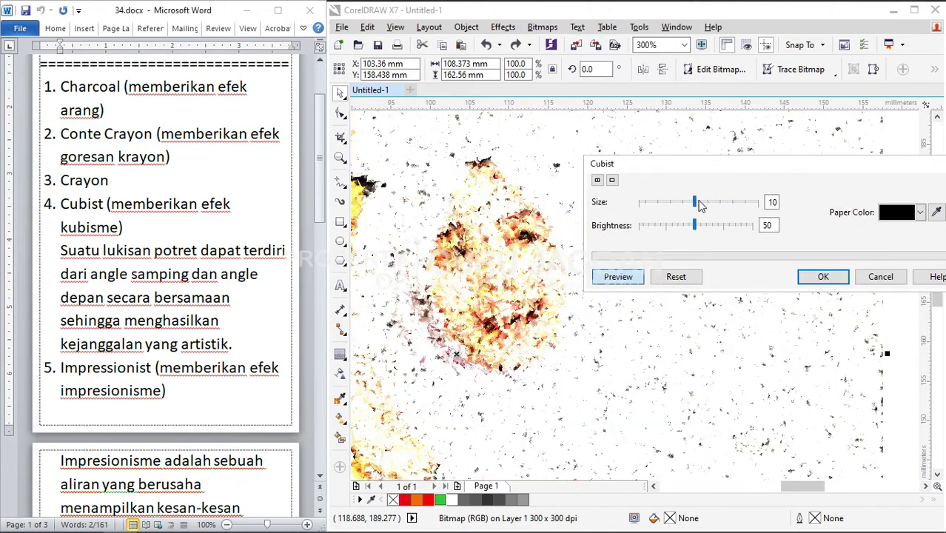
drag(697, 200, 715, 202)
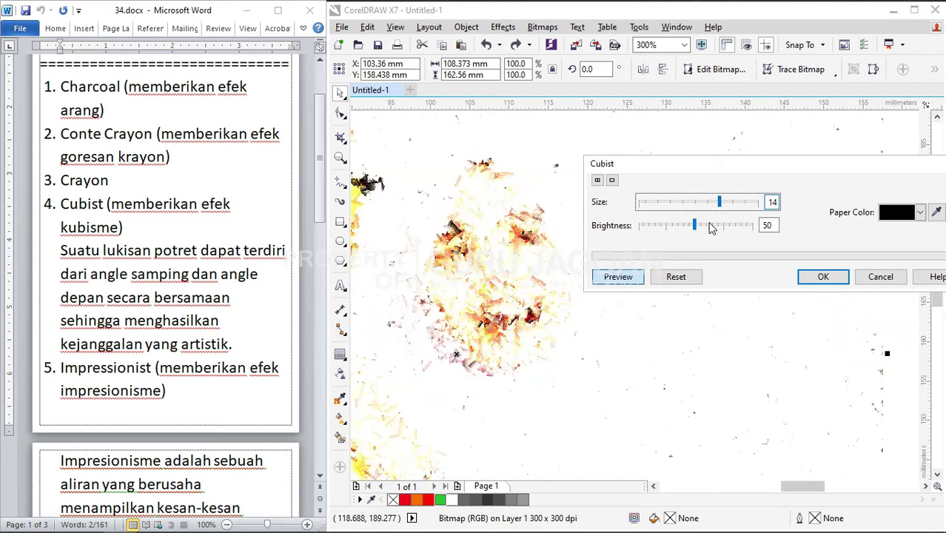
drag(697, 225, 708, 225)
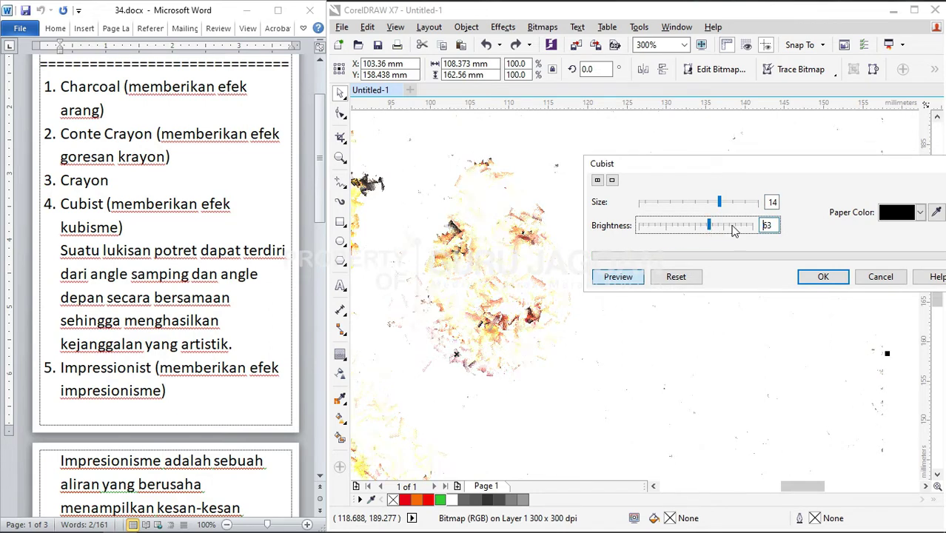
click(652, 226)
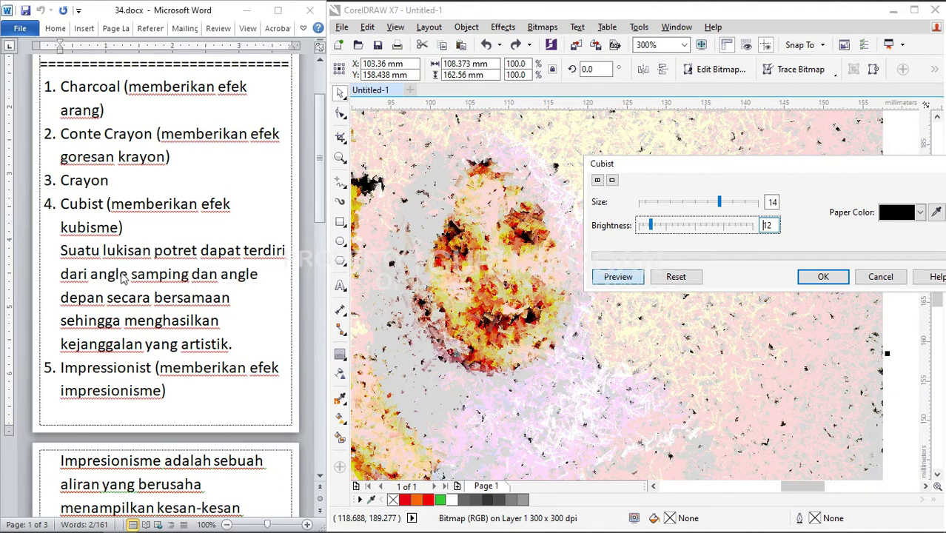
- Highlight "angle samping dan angle depan secara" in the Cubist description of the Word notes
click(129, 282)
drag(102, 275, 151, 299)
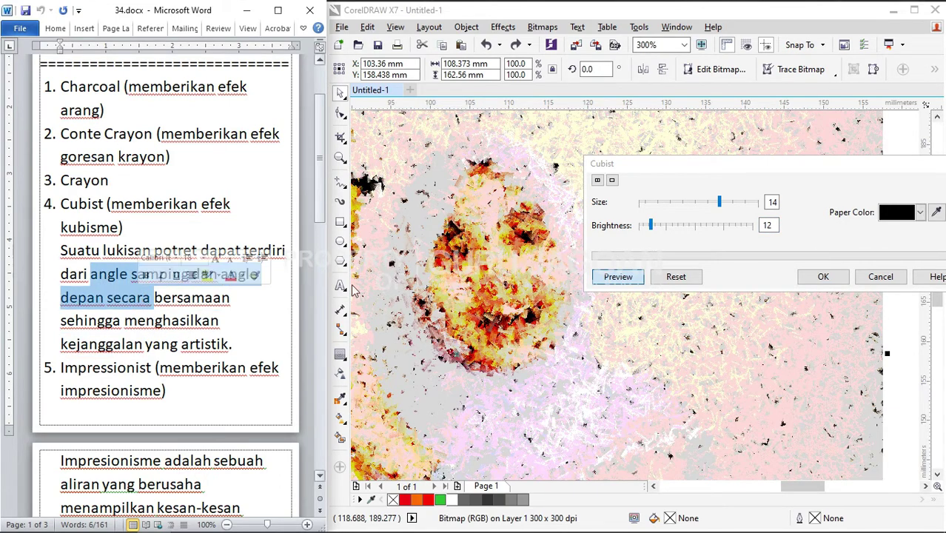
- Cancel the Cubist effect and read the Impressionist description in the Word notes, highlighting "pre" in the Impressionist heading
click(880, 276)
scroll(93, 376, down, 1)
scroll(93, 376, down, 3)
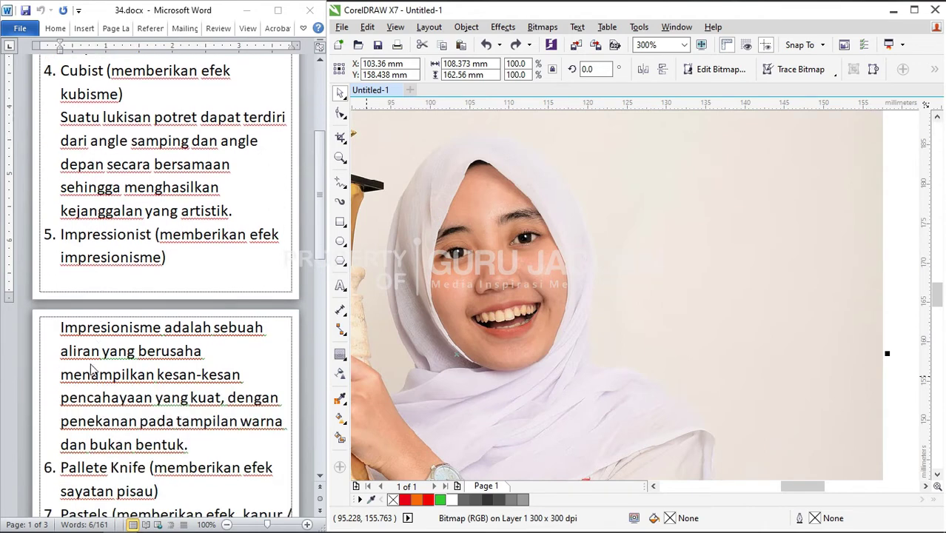
click(90, 248)
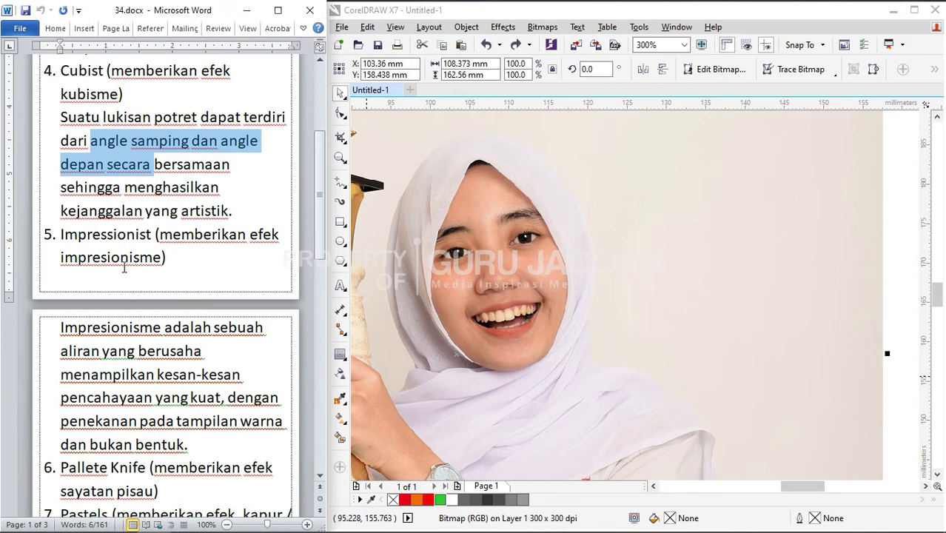
scroll(106, 397, down, 2)
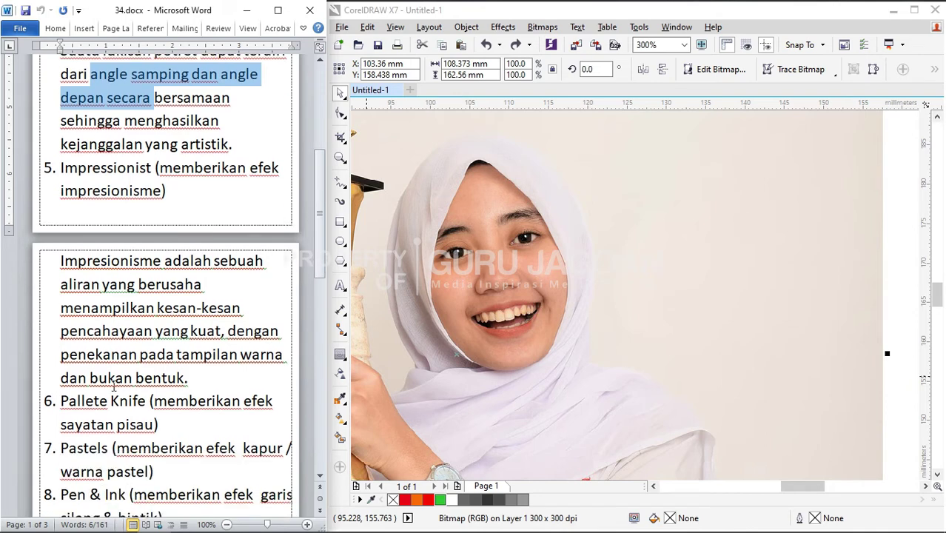
click(98, 335)
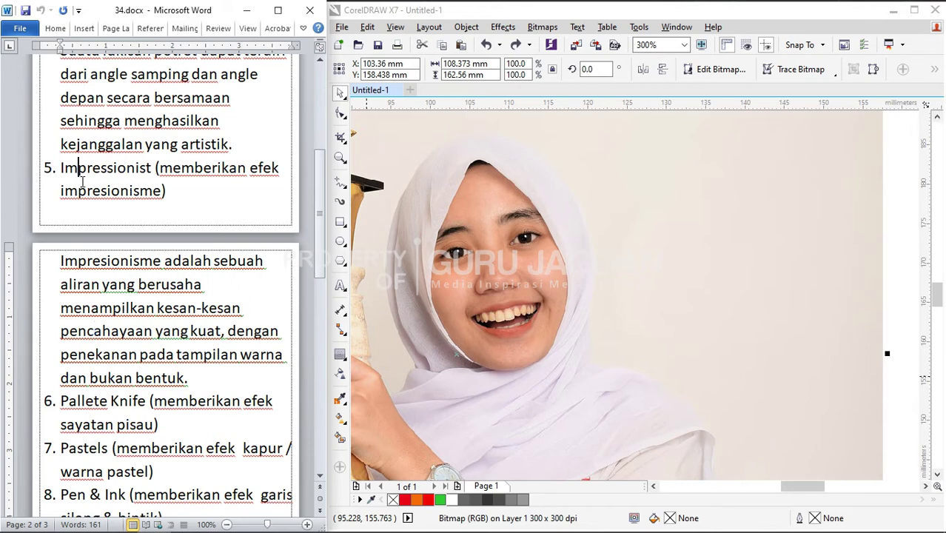
drag(78, 169, 100, 168)
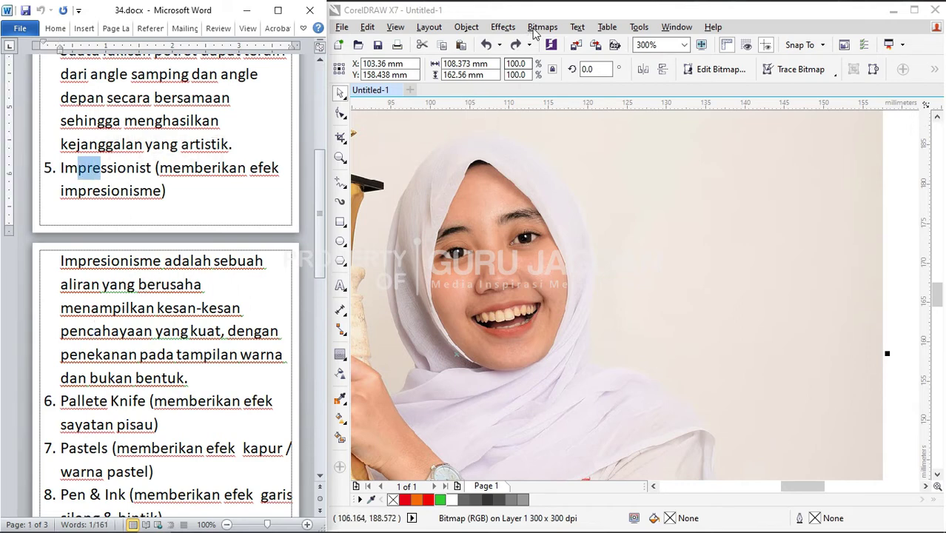
- Start the Impressionist art stroke on the photo in the Strokes style and try stroke 23, coloration 18 and brightness 27
click(539, 29)
click(541, 30)
mouse_move(559, 312)
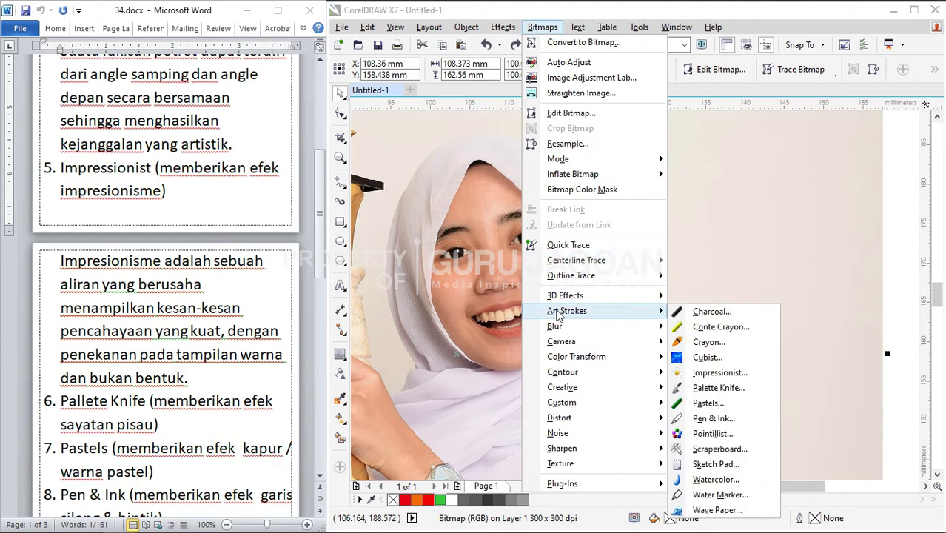
click(737, 374)
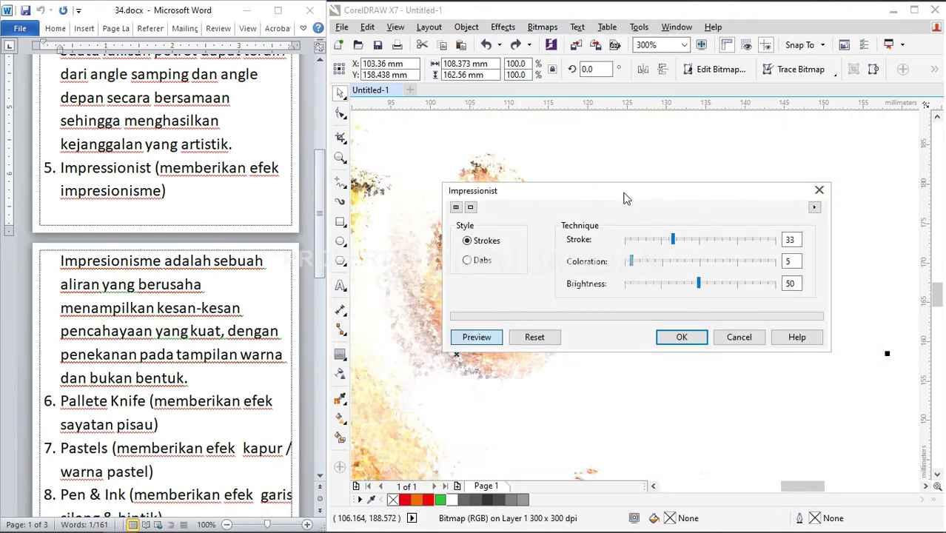
drag(624, 198, 768, 131)
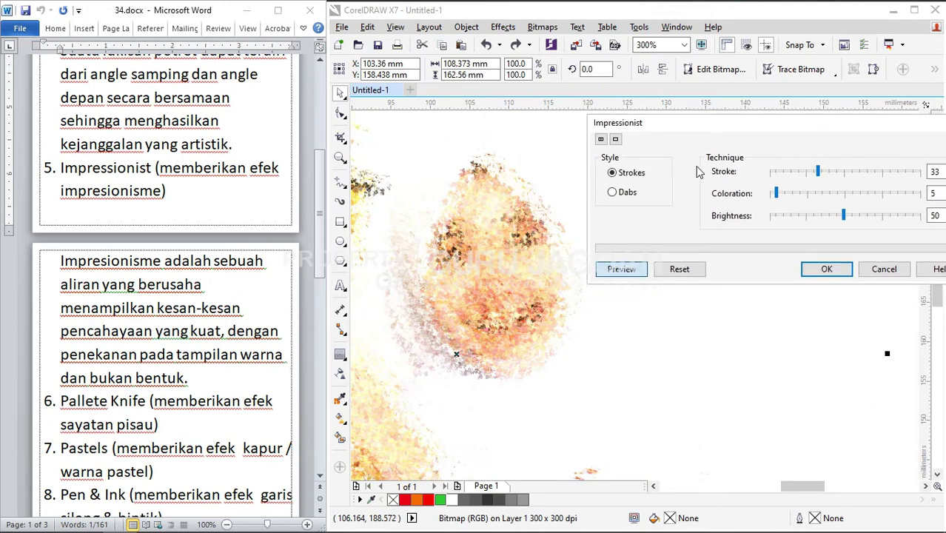
click(805, 172)
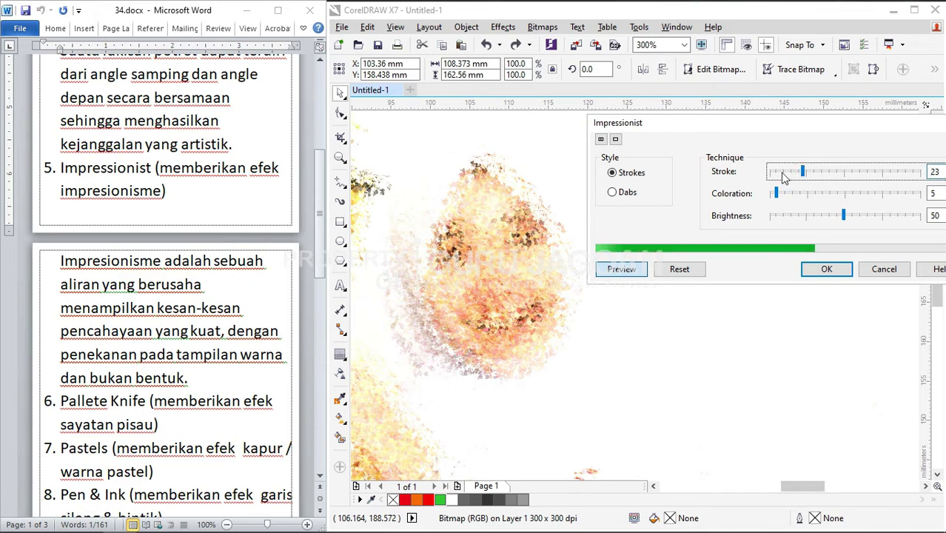
click(802, 193)
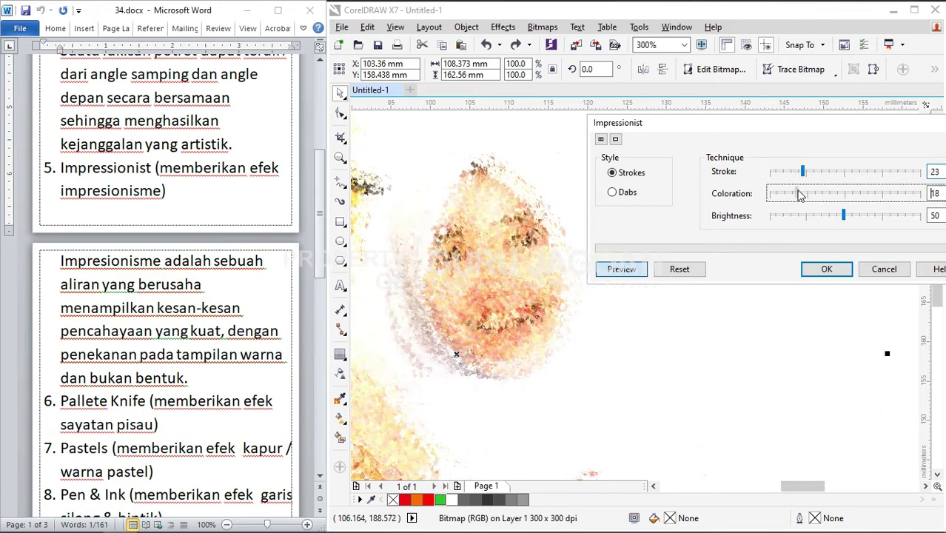
click(820, 222)
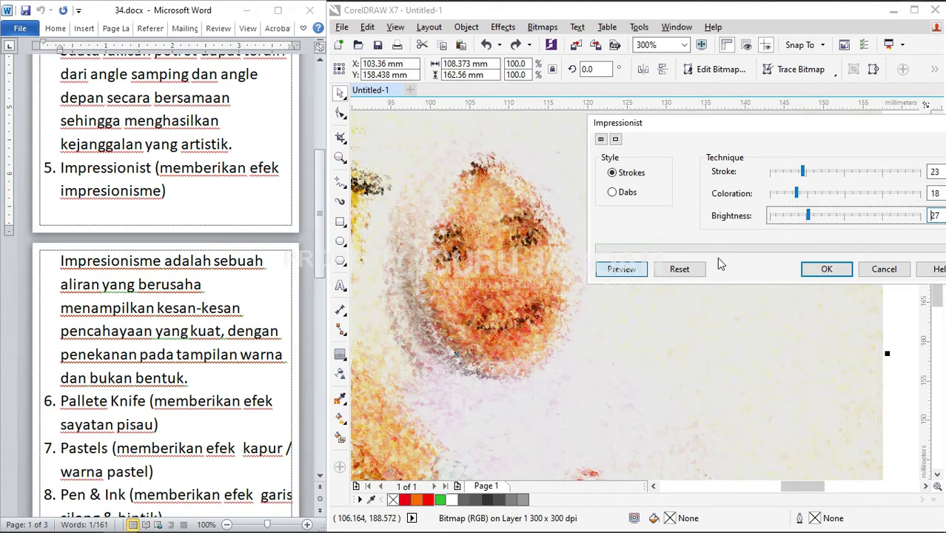
- Preview the Impressionist effect in the Dabs style around the face and cancel the effect
click(612, 193)
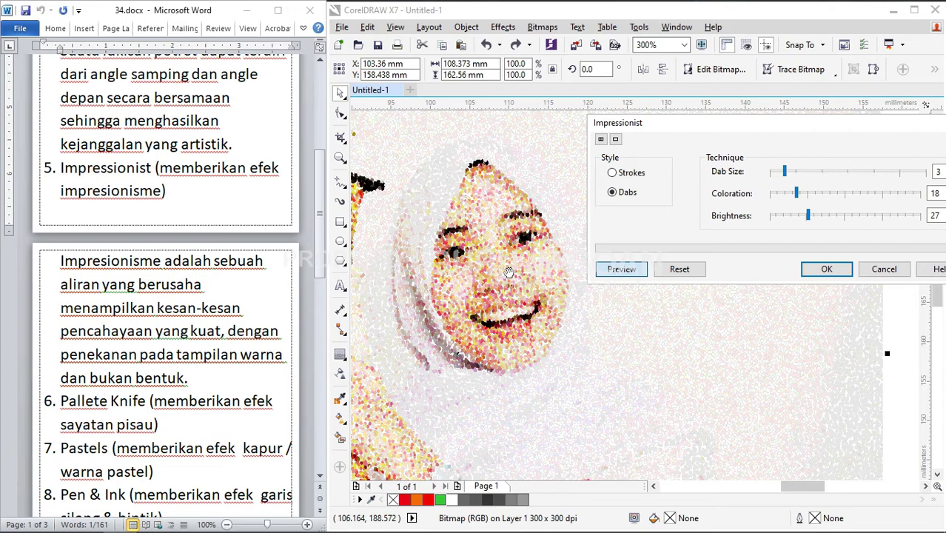
drag(508, 272, 485, 231)
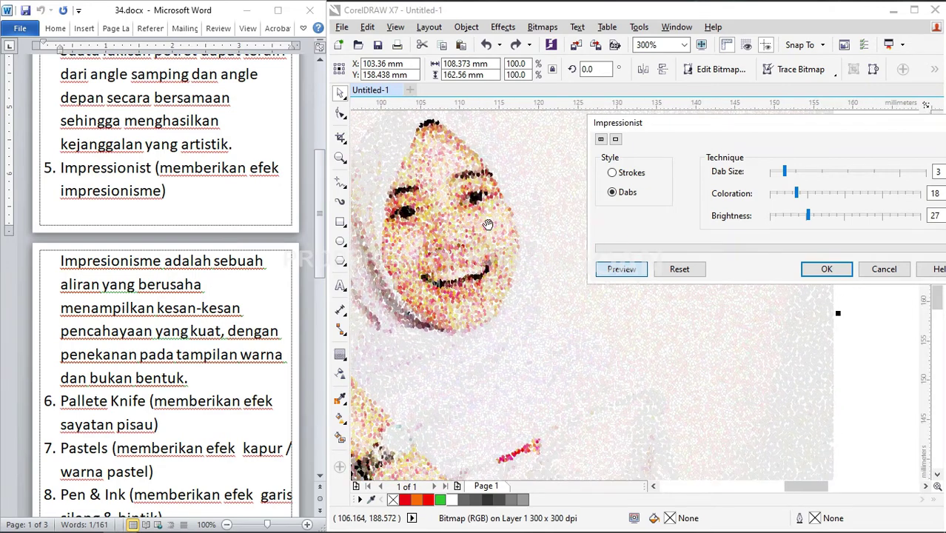
drag(703, 130, 658, 124)
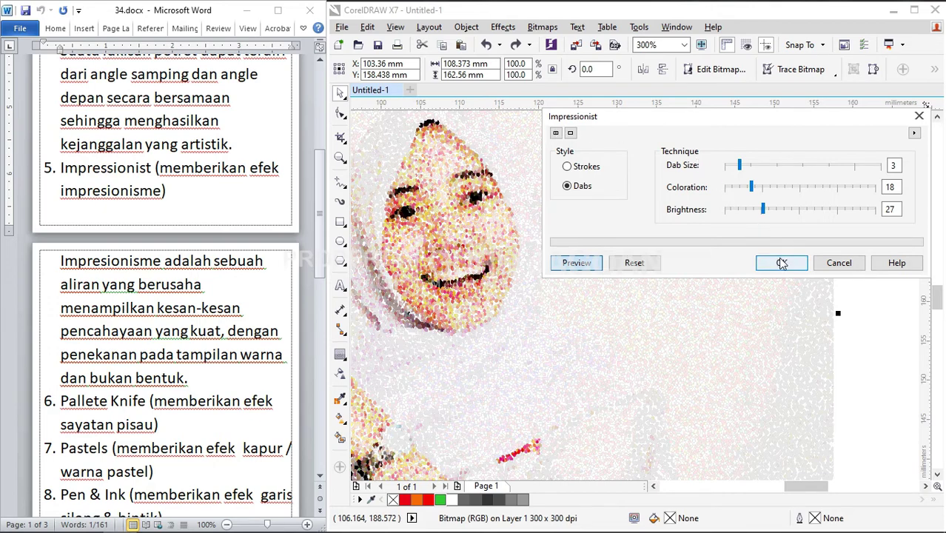
click(838, 263)
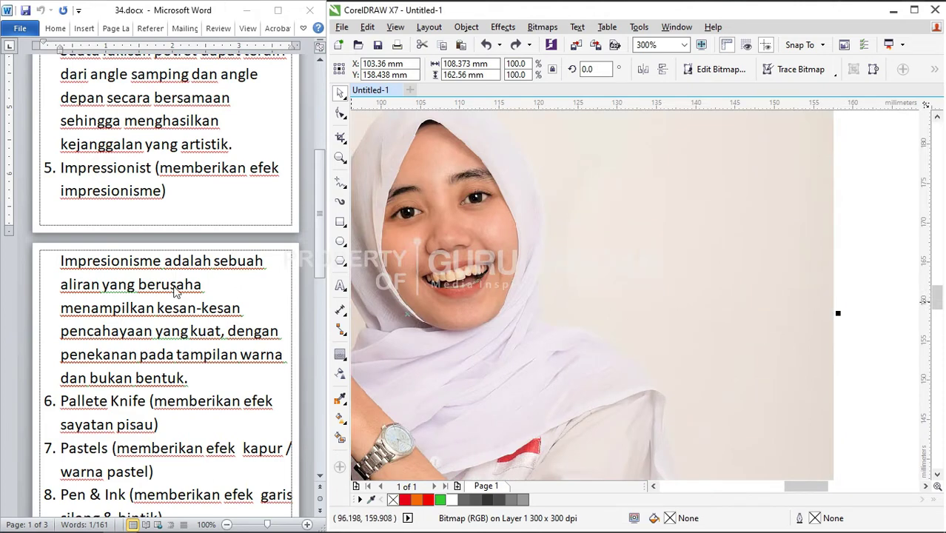
- Find the Palette Knife entry in the Word notes, start that art stroke on the photo and try blade sizes 9 and 46
scroll(175, 291, down, 3)
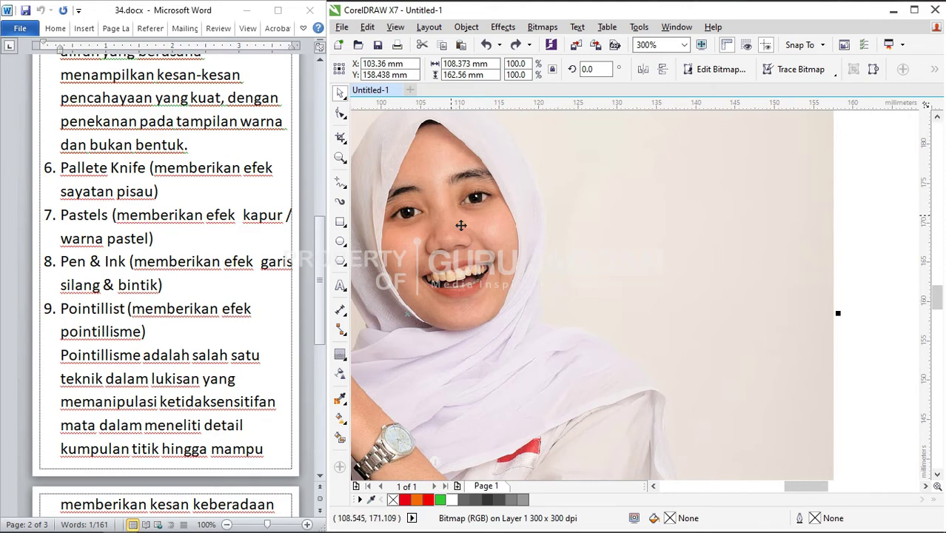
scroll(488, 236, right, 1)
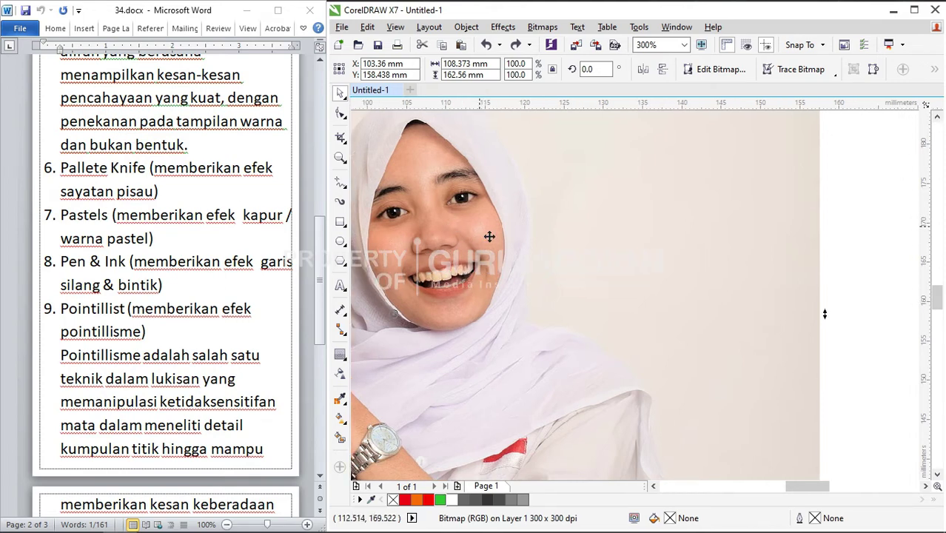
scroll(489, 236, left, 5)
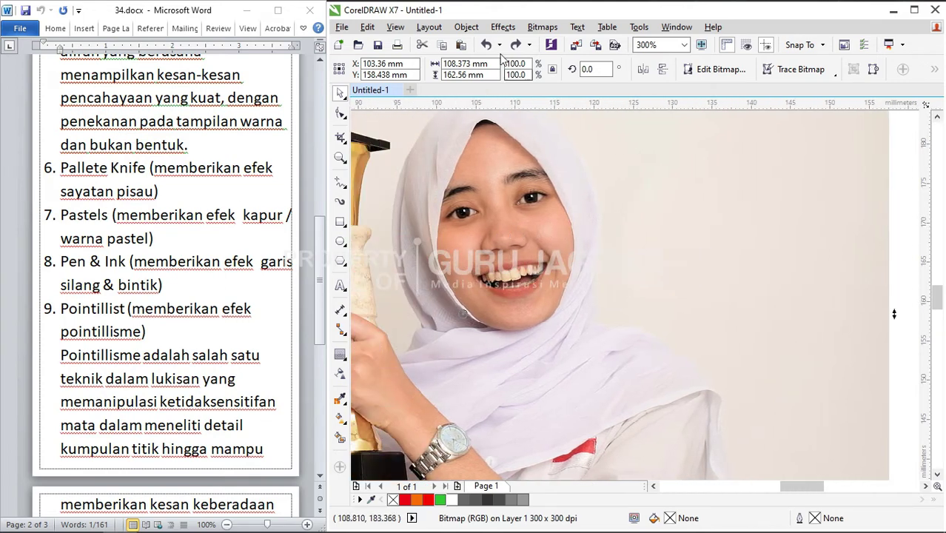
click(543, 27)
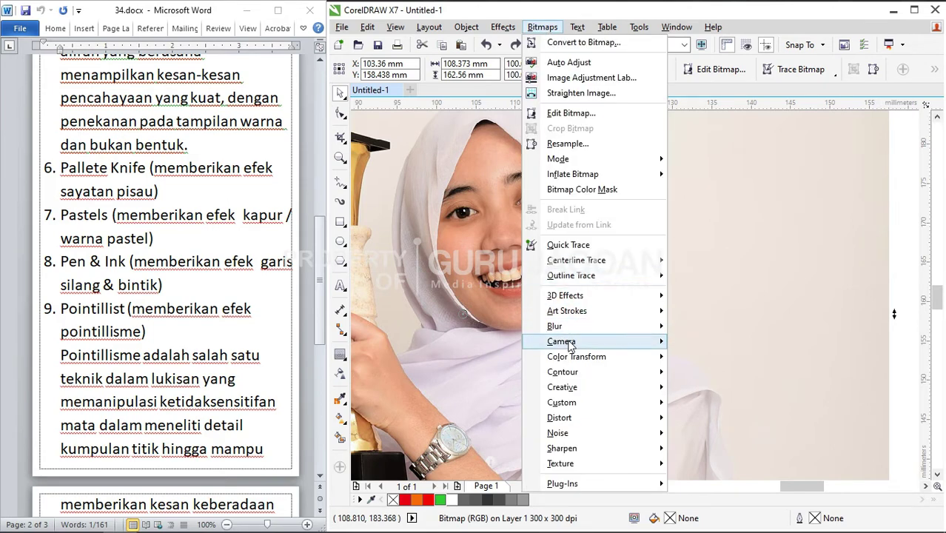
mouse_move(574, 314)
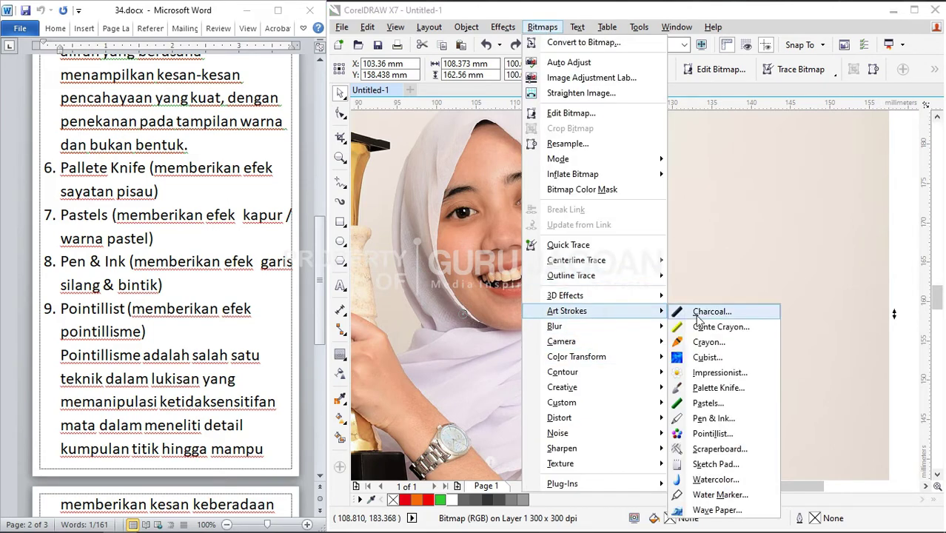
click(718, 389)
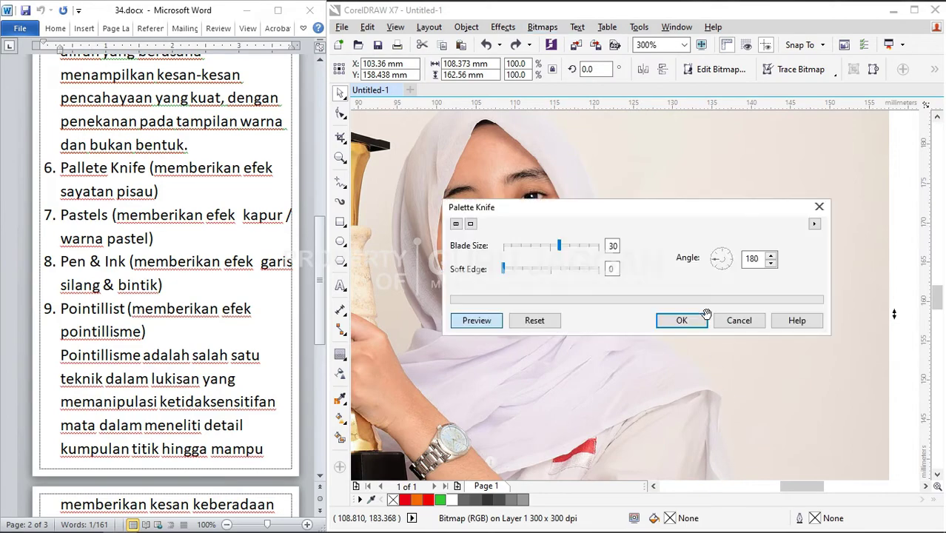
drag(630, 212, 796, 194)
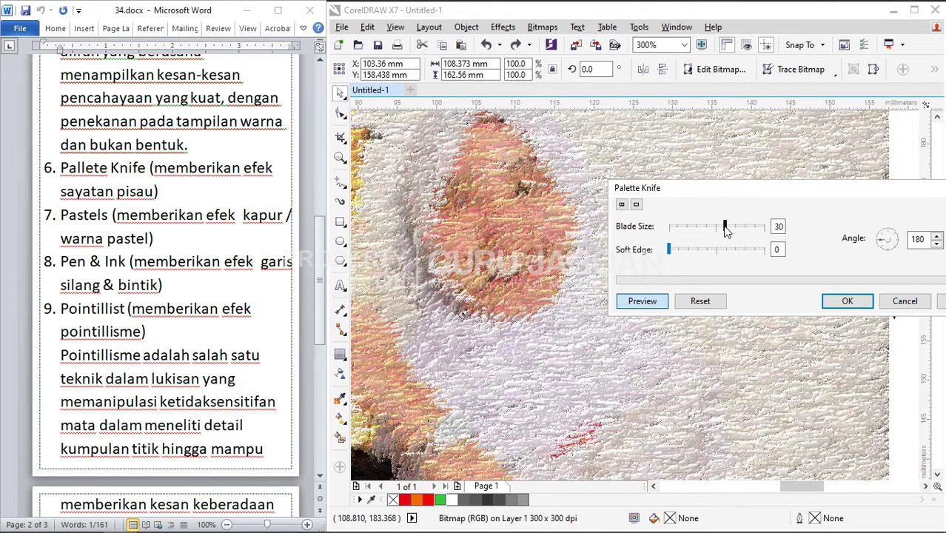
drag(725, 230, 683, 229)
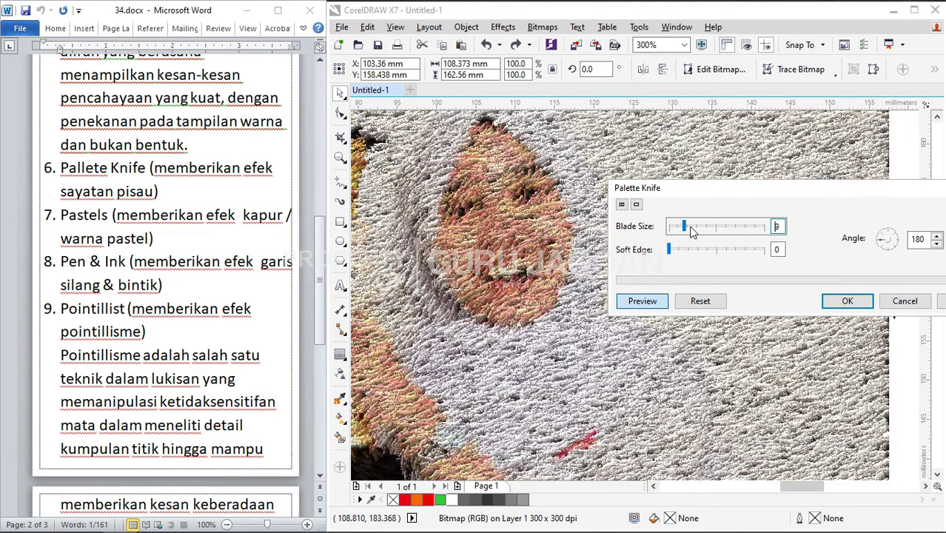
click(754, 226)
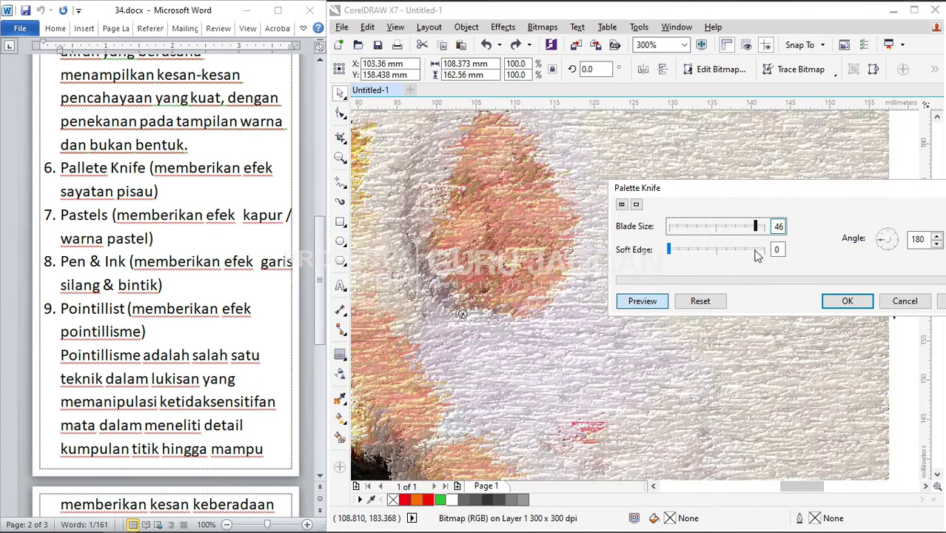
- Try the Palette Knife effect with soft edge 9, blade size 31 and angle 225, and cancel it
click(753, 250)
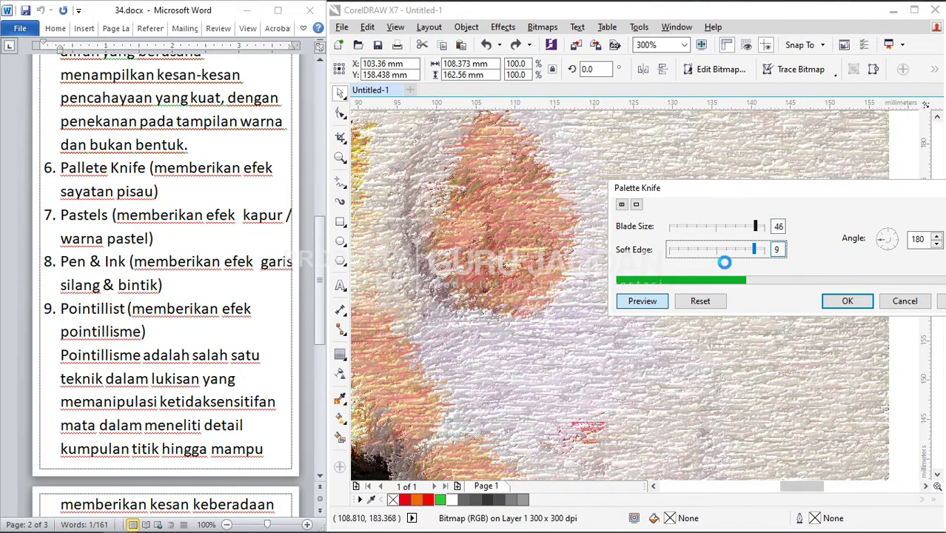
click(726, 226)
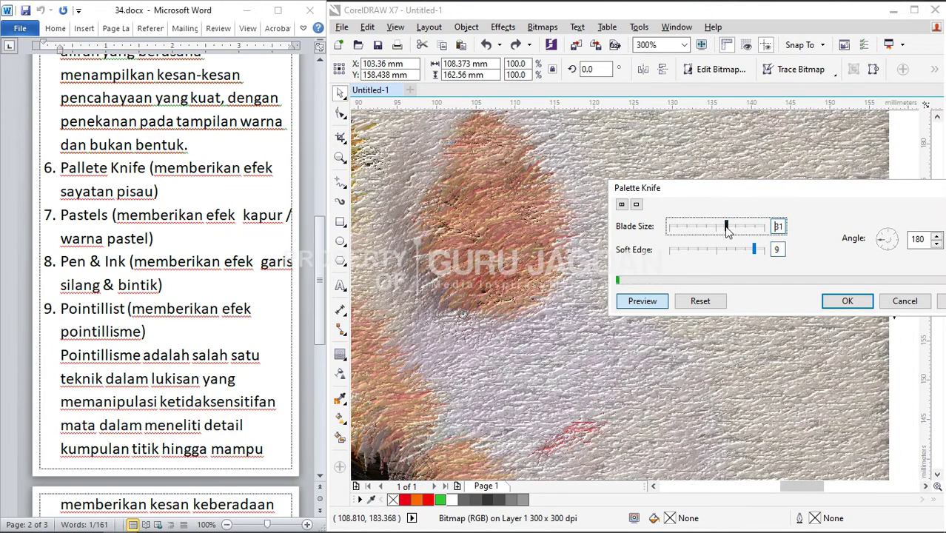
drag(822, 190, 756, 160)
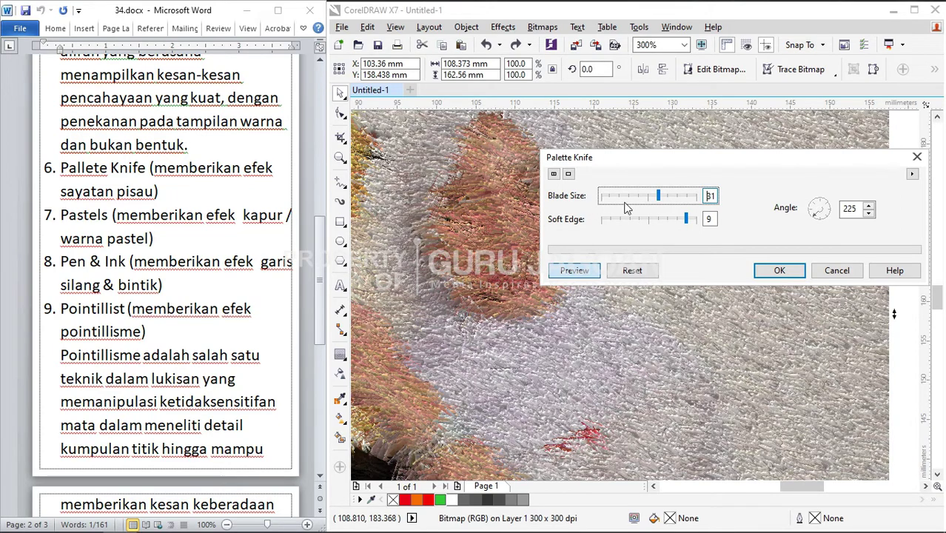
click(837, 270)
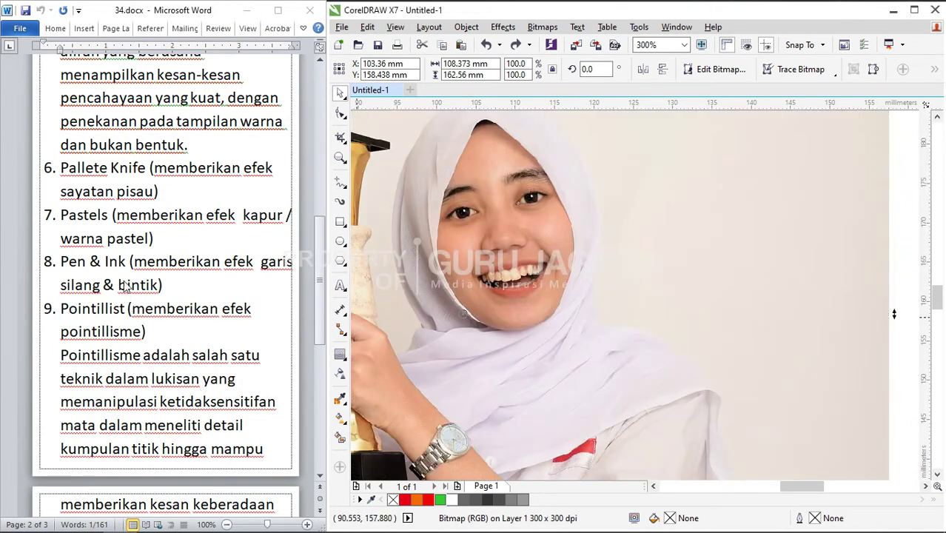
- Find the Pastels entry in the Word notes and start that art stroke on the photo in CorelDRAW
click(88, 224)
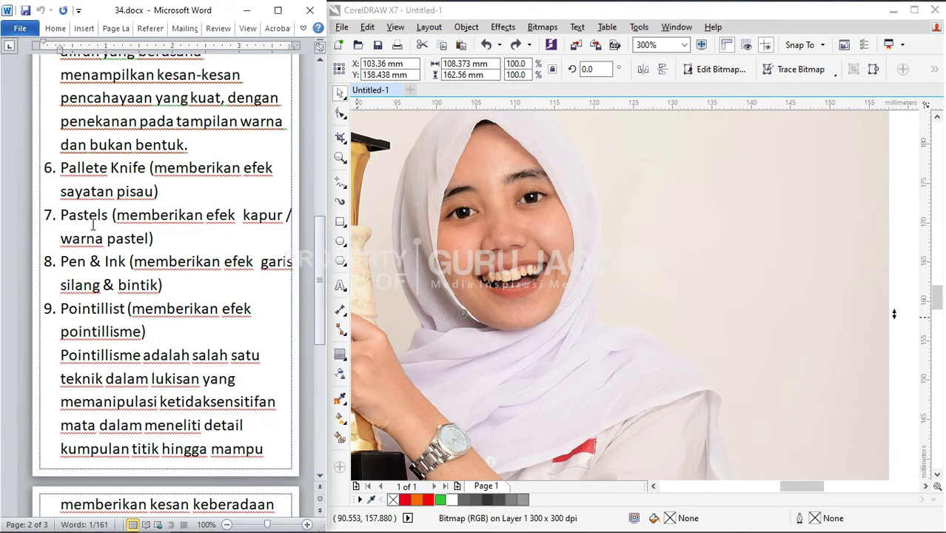
click(92, 225)
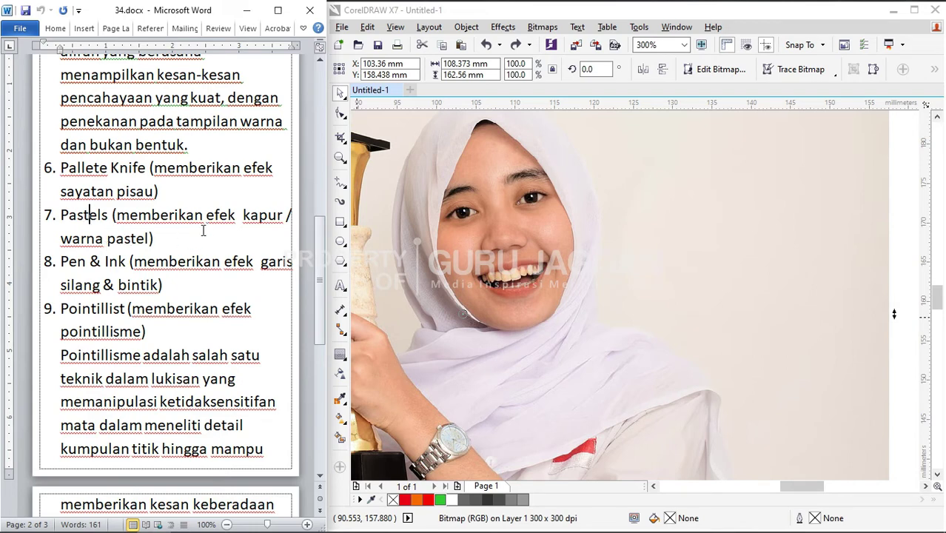
click(598, 214)
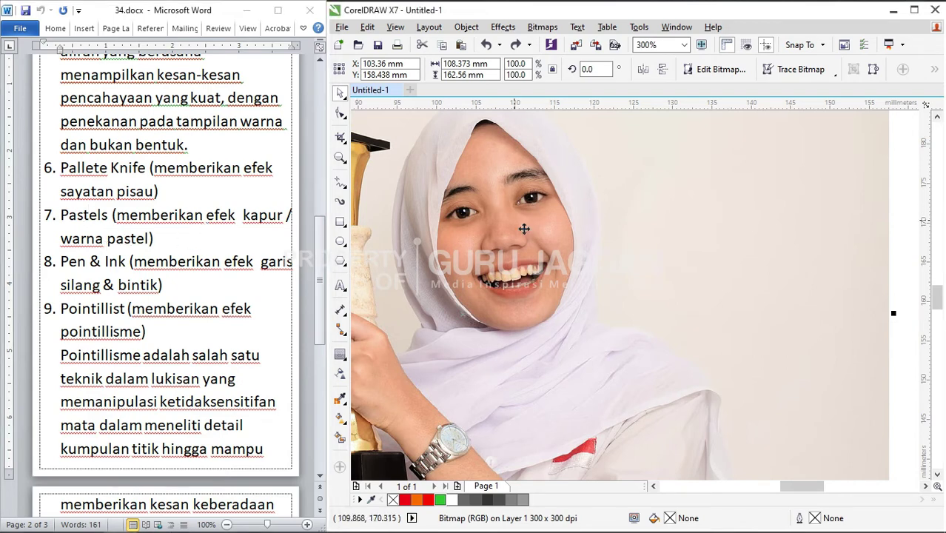
click(542, 27)
mouse_move(581, 314)
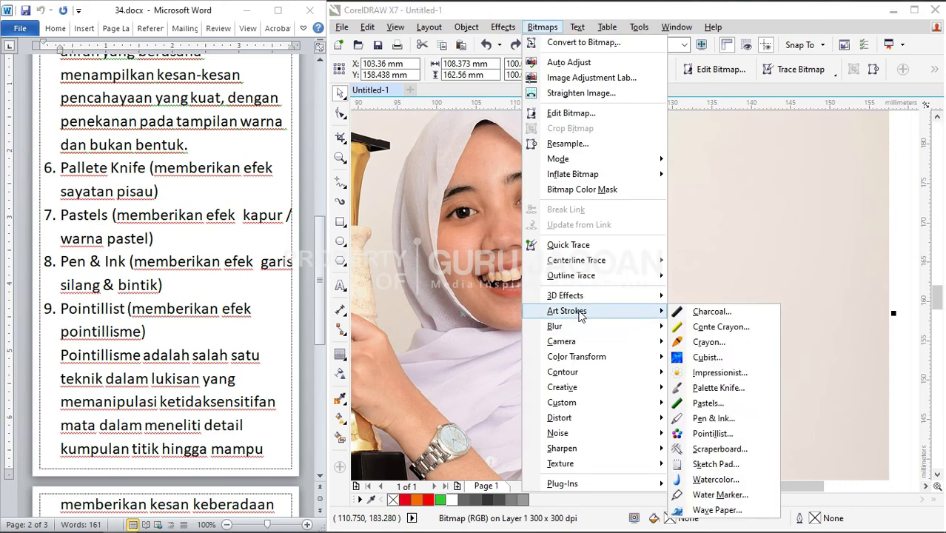
click(714, 404)
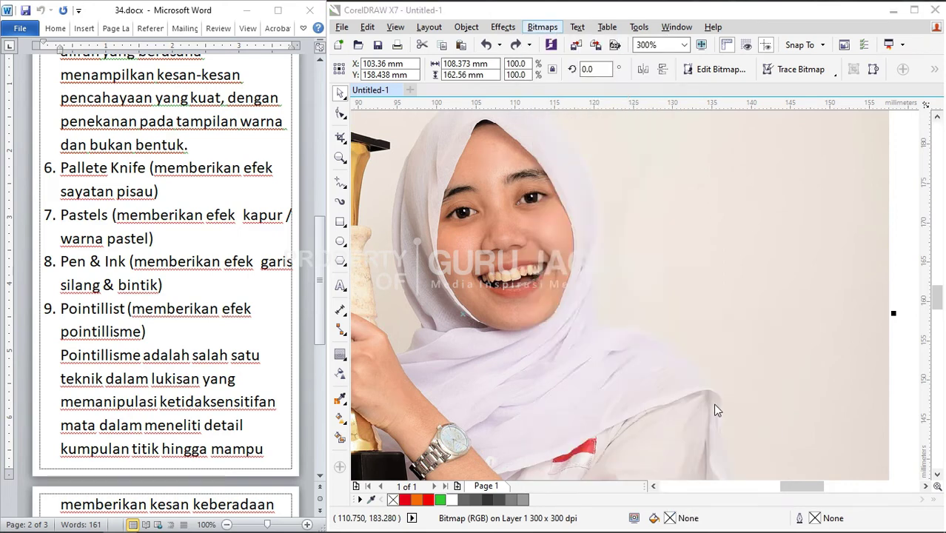
drag(576, 213, 749, 203)
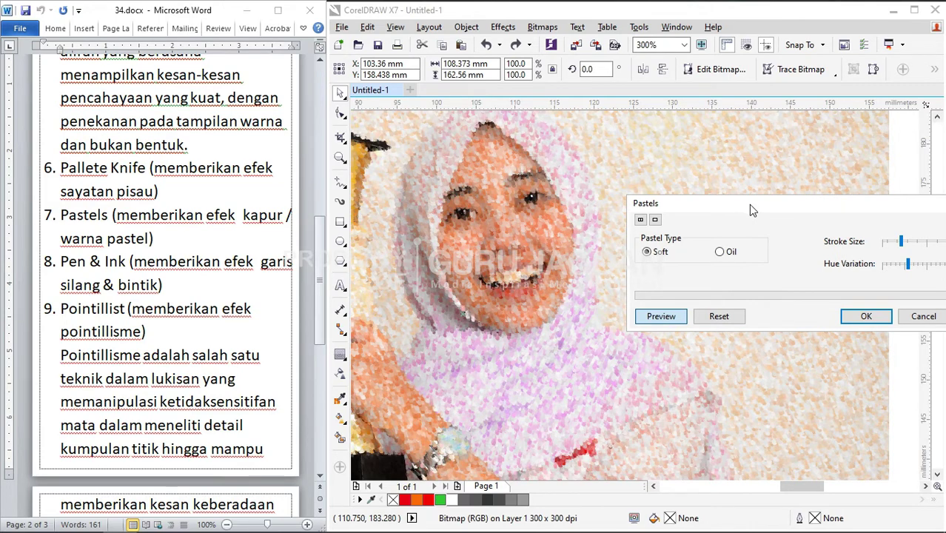
drag(858, 205, 751, 95)
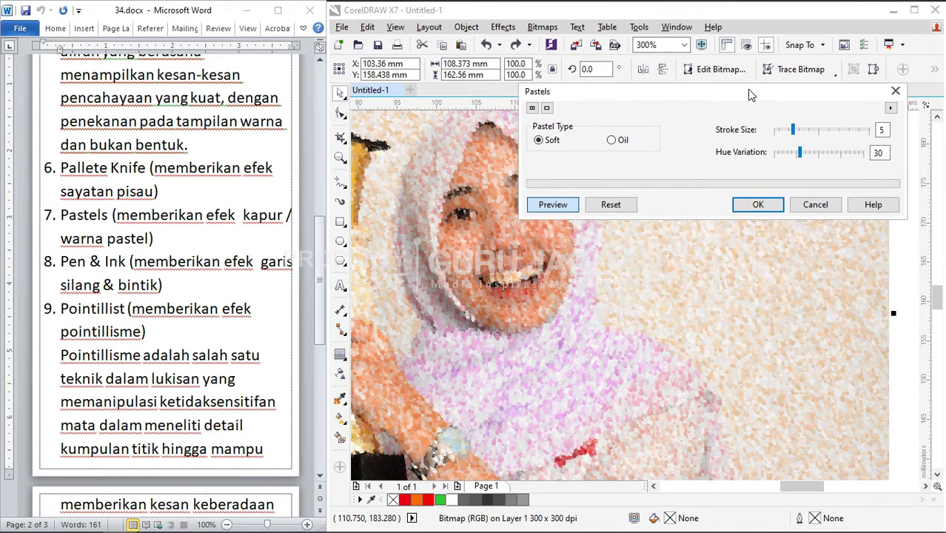
- Try the Soft pastel type with stroke size 14 and hue variations 67 and 12
drag(792, 131, 820, 133)
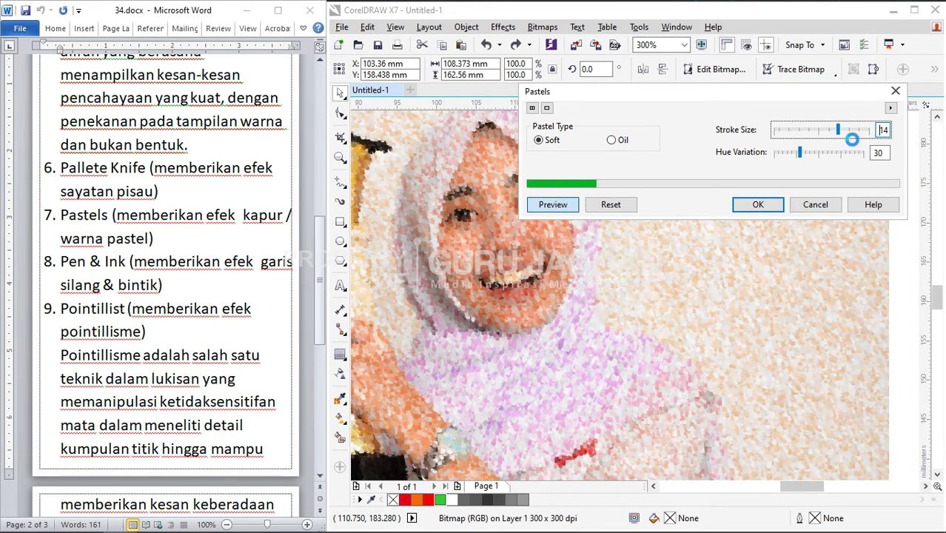
click(832, 154)
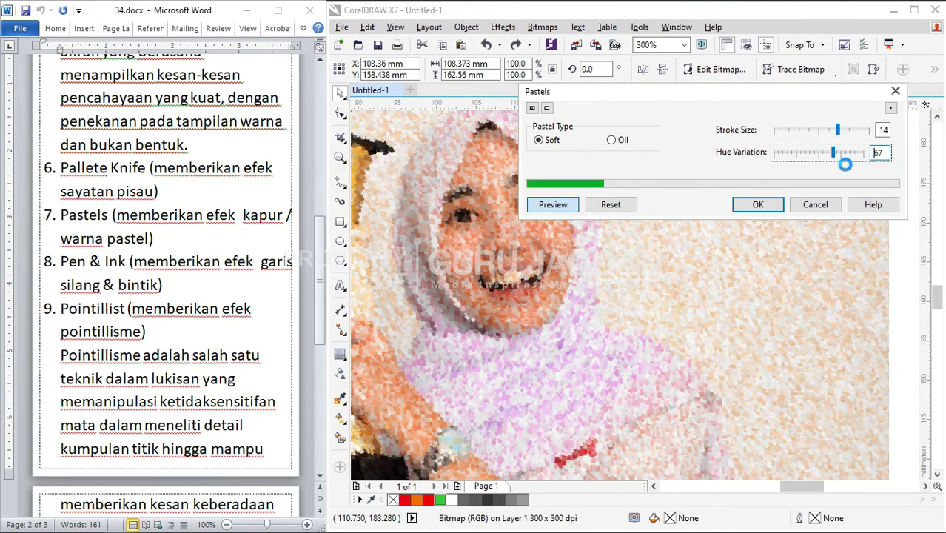
drag(828, 157, 785, 154)
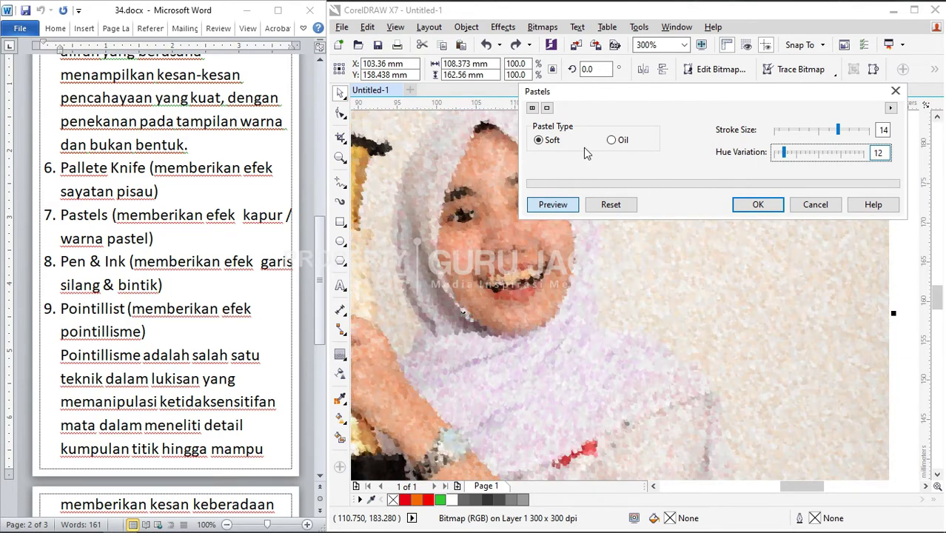
- Try the Oil pastel type on the photo with stroke size 8 and cancel the effect
click(615, 141)
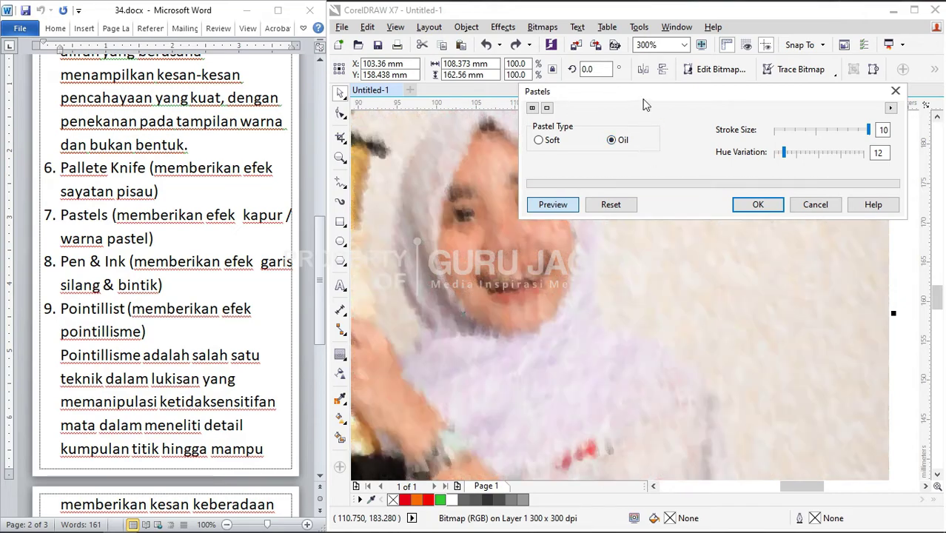
drag(644, 94, 602, 336)
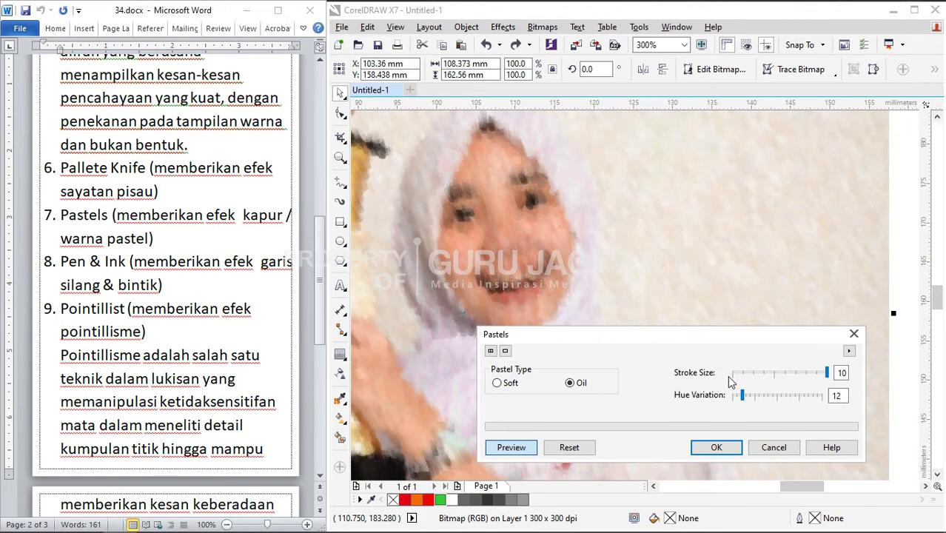
click(806, 375)
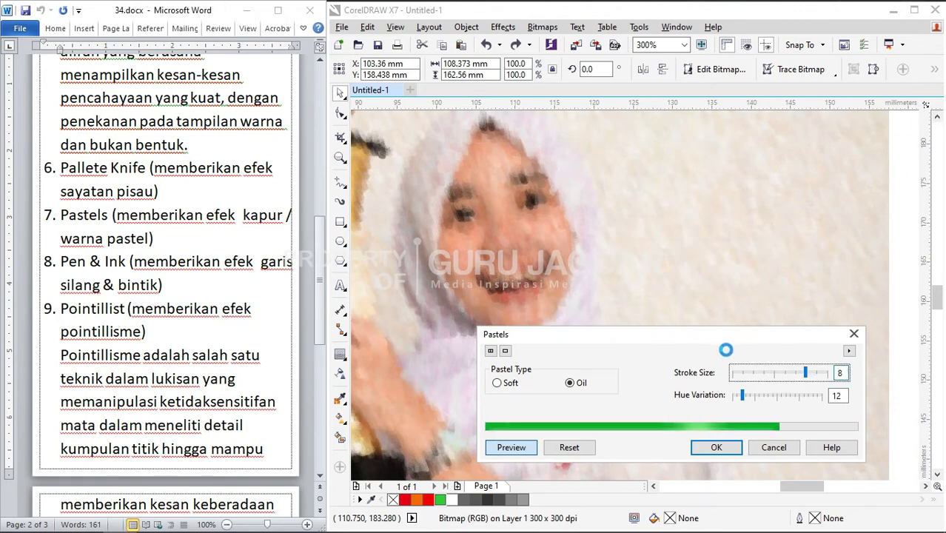
drag(715, 343, 825, 152)
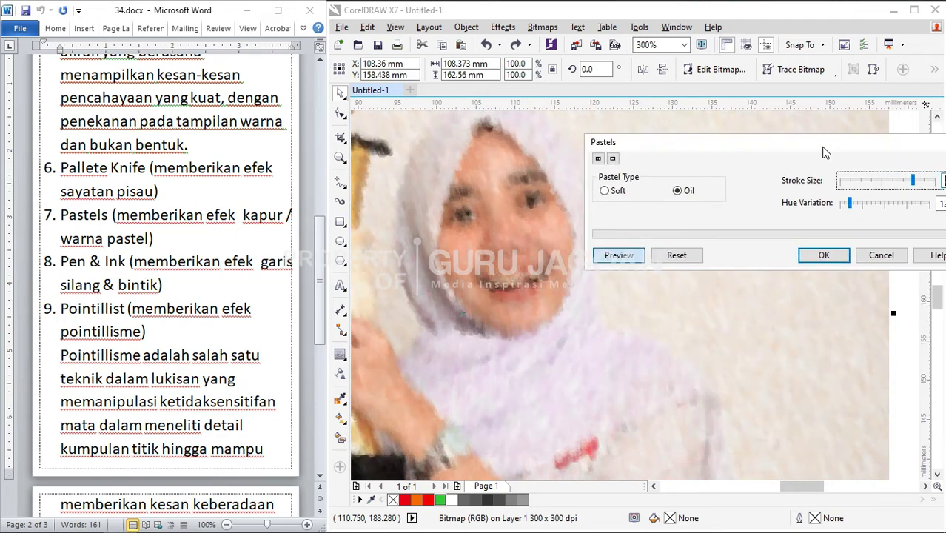
click(881, 254)
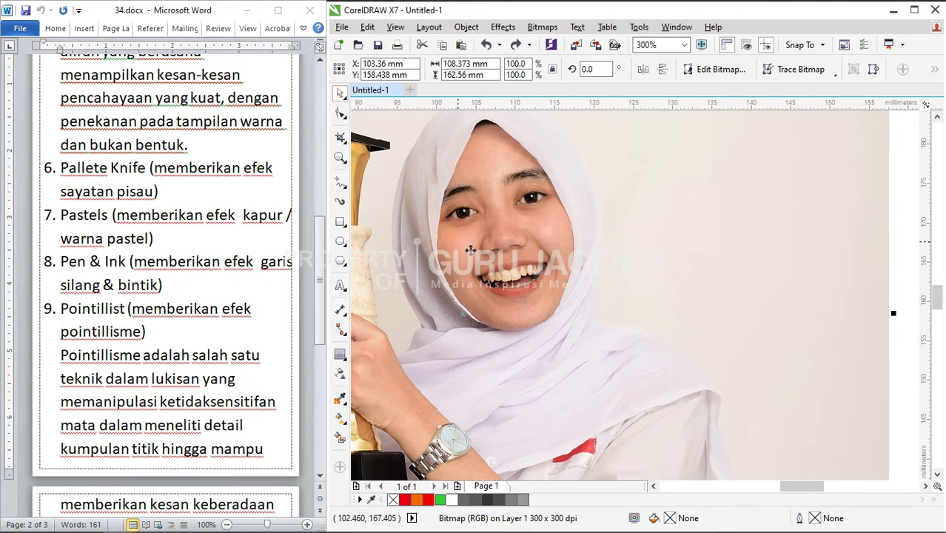
- Start the Pen & Ink art stroke on the photo and examine its Crosshatch preview around the trophy and face
click(544, 29)
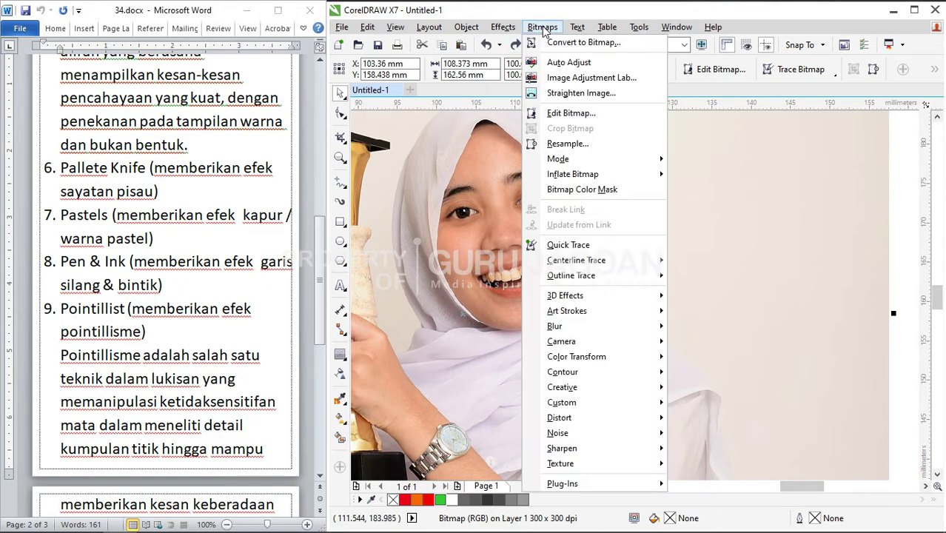
mouse_move(574, 315)
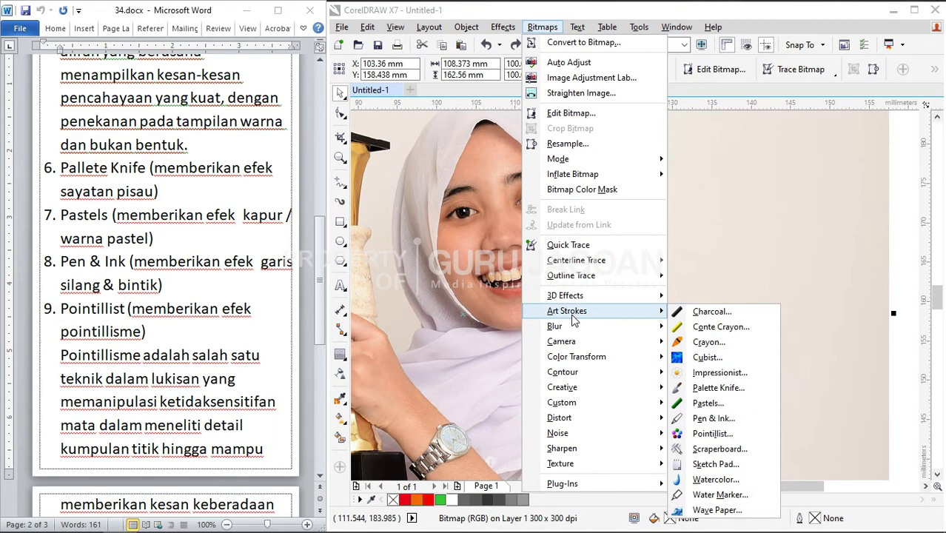
click(722, 419)
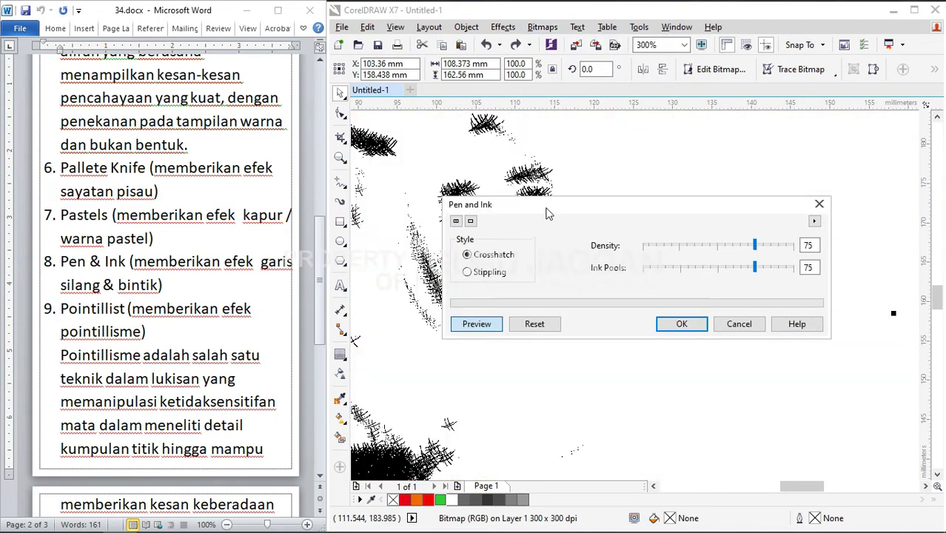
mouse_move(566, 205)
mouse_down()
mouse_move(718, 169)
mouse_move(704, 159)
mouse_move(712, 154)
mouse_up()
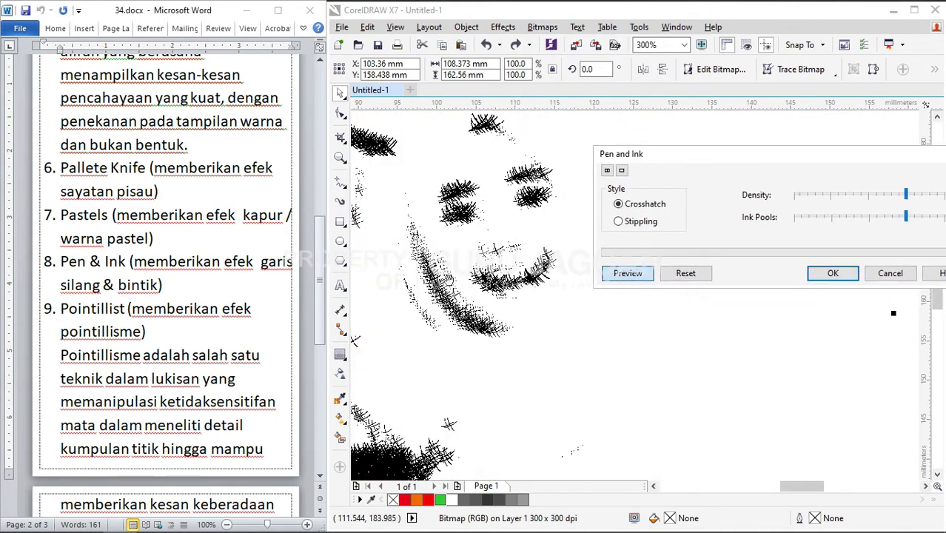
drag(848, 145, 827, 156)
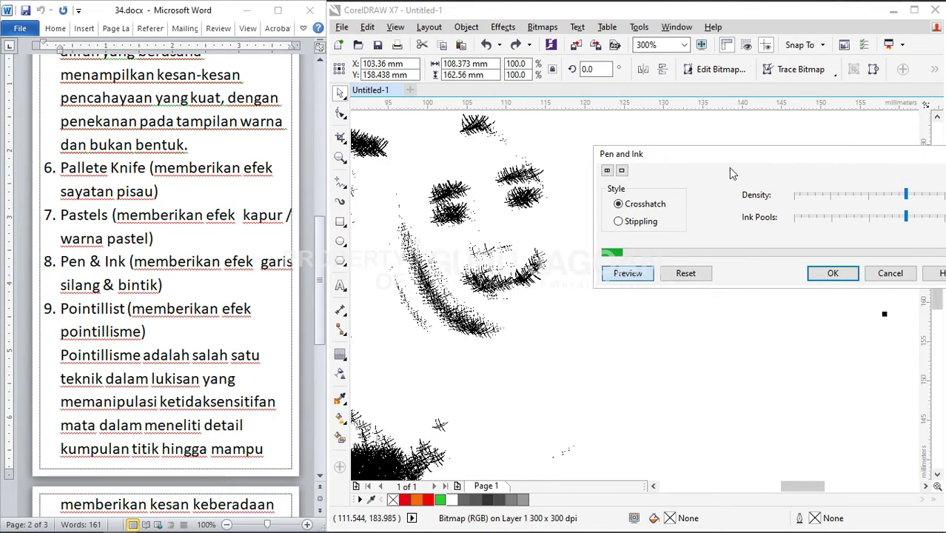
drag(491, 351, 522, 425)
drag(517, 250, 476, 398)
drag(523, 314, 570, 343)
drag(460, 310, 519, 273)
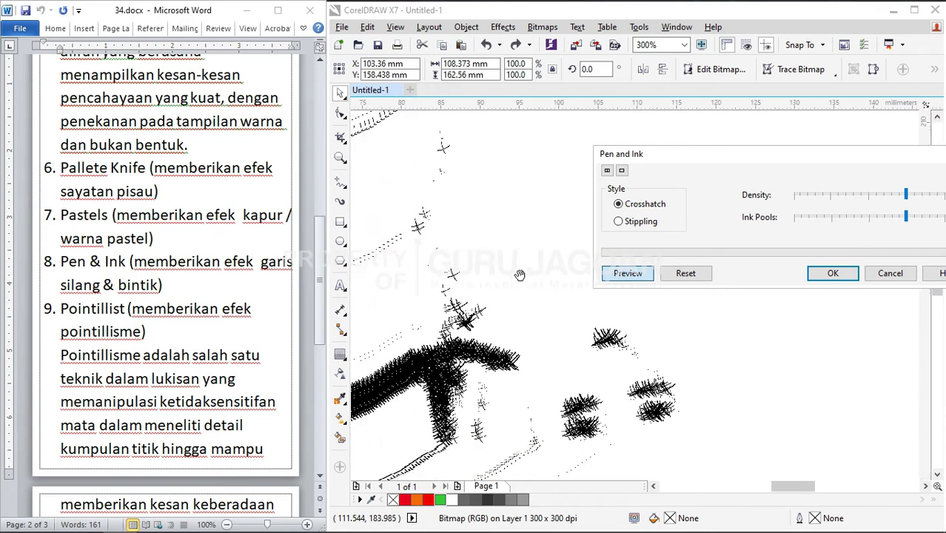
drag(520, 212, 498, 294)
drag(510, 346, 488, 230)
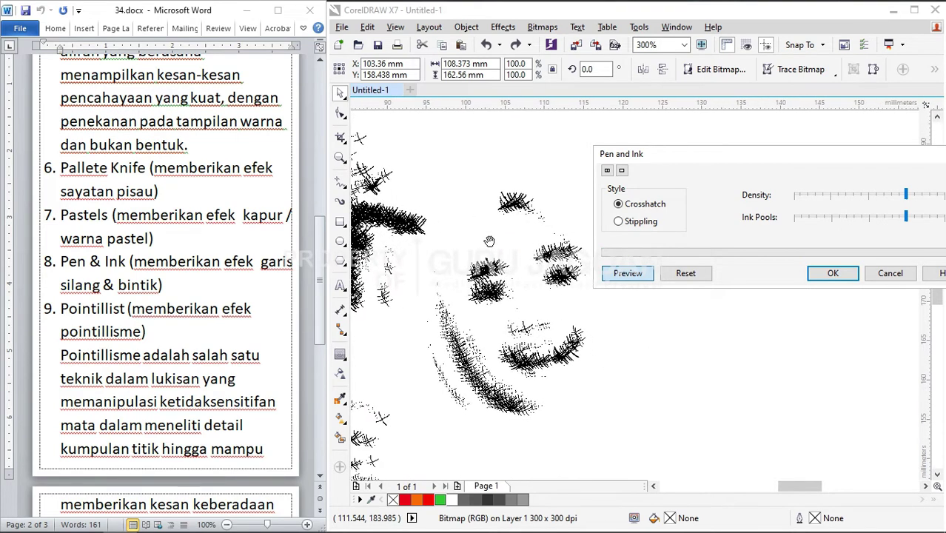
- Try Pen & Ink density 63, preview the Stippling style around the trophy and face, and cancel the effect
click(884, 194)
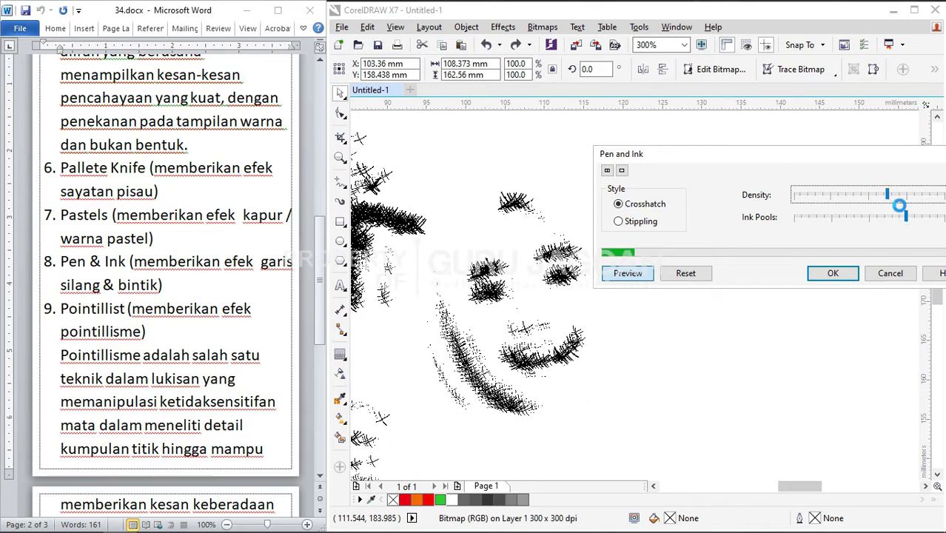
mouse_move(840, 153)
mouse_down()
mouse_move(800, 125)
mouse_move(752, 116)
mouse_up()
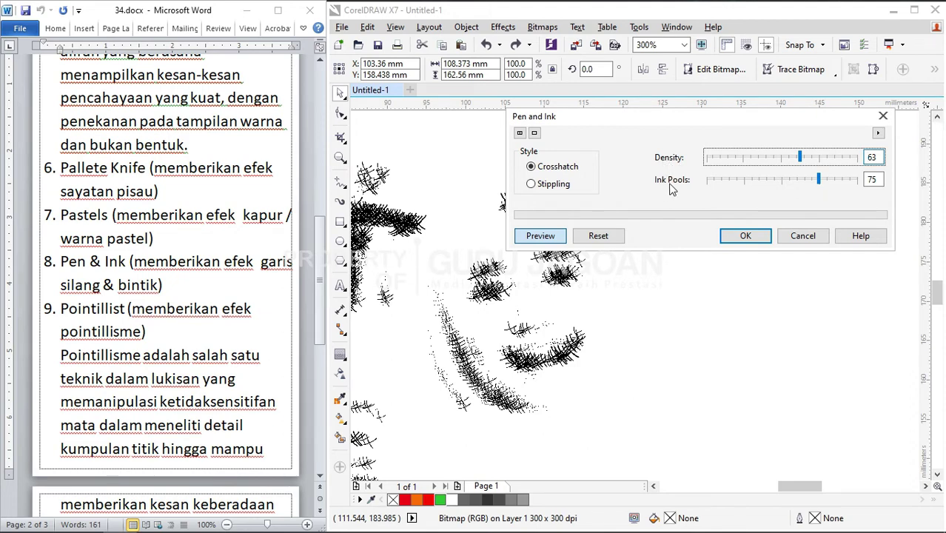
click(551, 185)
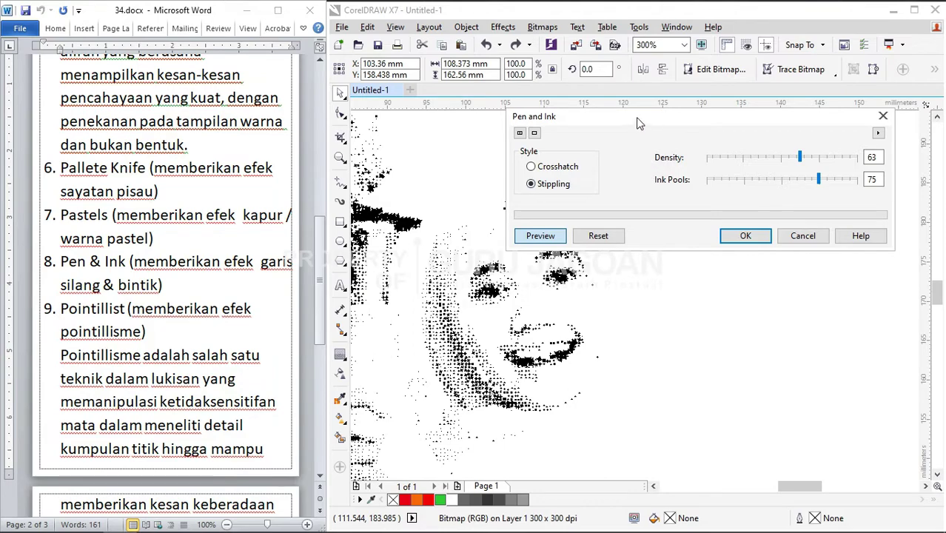
drag(639, 123, 742, 117)
drag(435, 247, 542, 220)
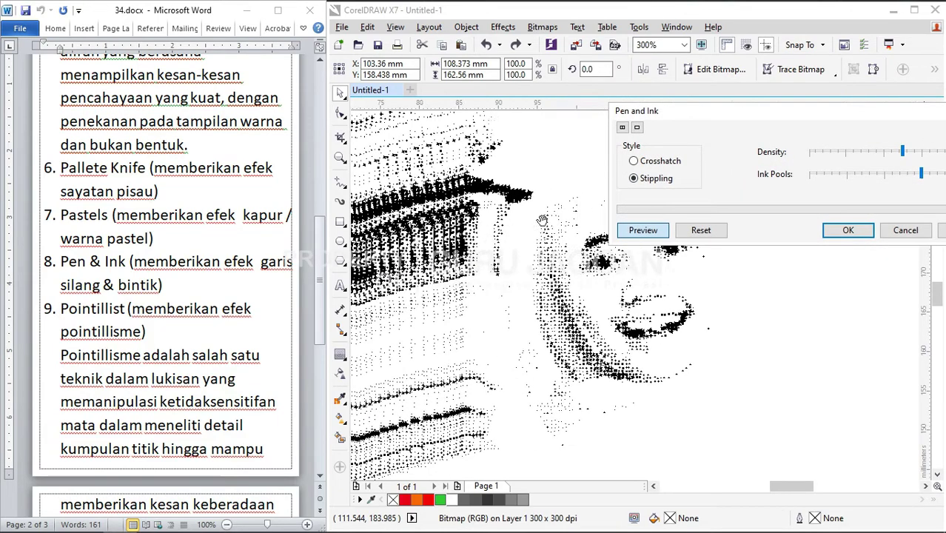
drag(536, 310, 443, 349)
drag(534, 380, 501, 258)
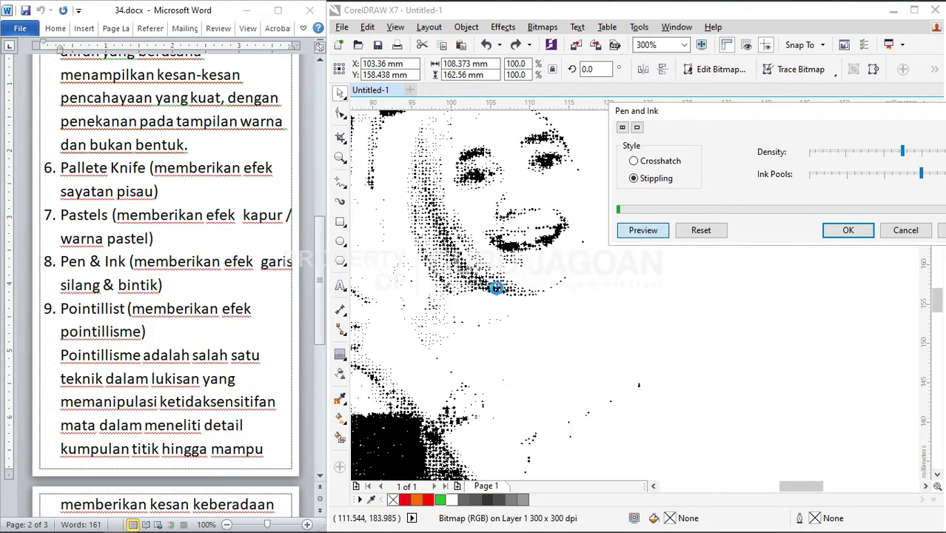
drag(579, 189, 494, 342)
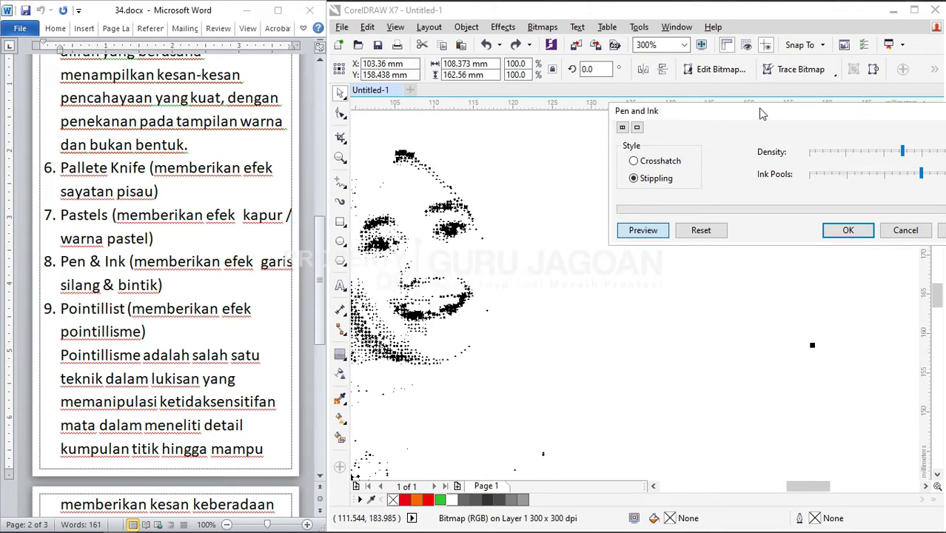
mouse_move(762, 113)
mouse_down()
mouse_move(628, 194)
mouse_move(640, 251)
mouse_up()
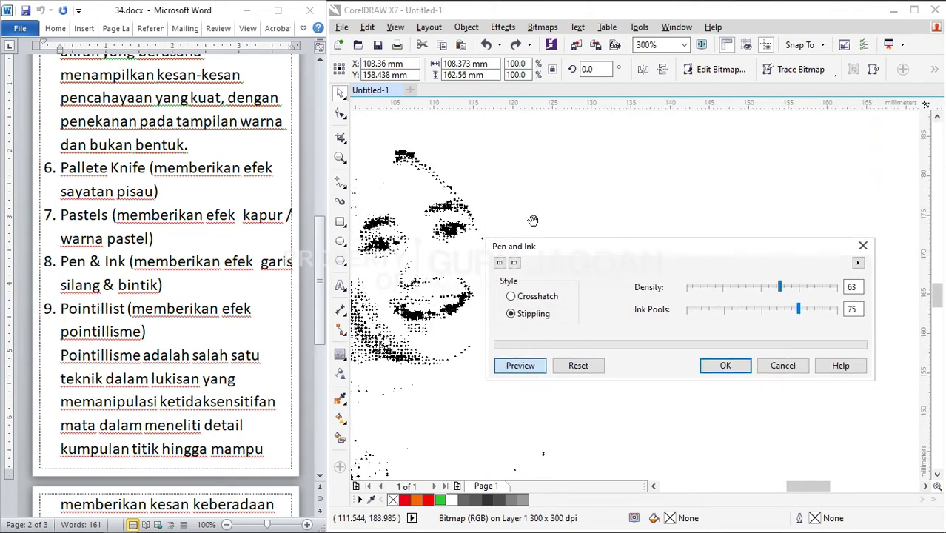
click(785, 370)
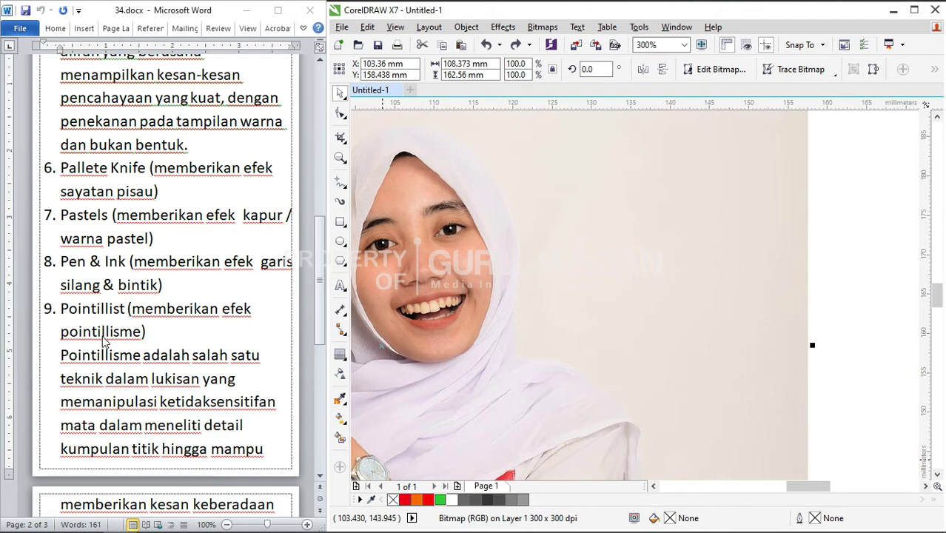
- Try the Pointillist art stroke on the photo with sizes 7 and 3 and brightness 67, and cancel the effect
scroll(108, 336, down, 1)
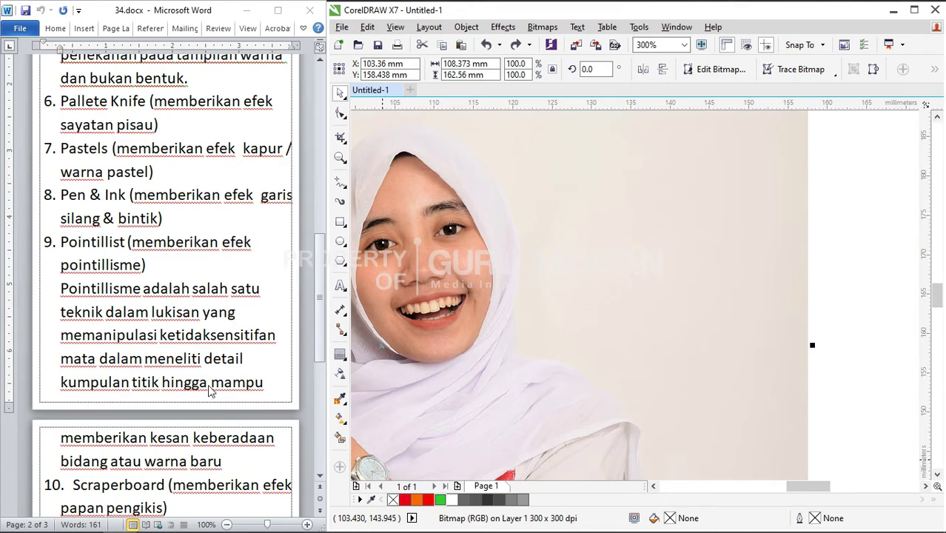
scroll(210, 392, down, 2)
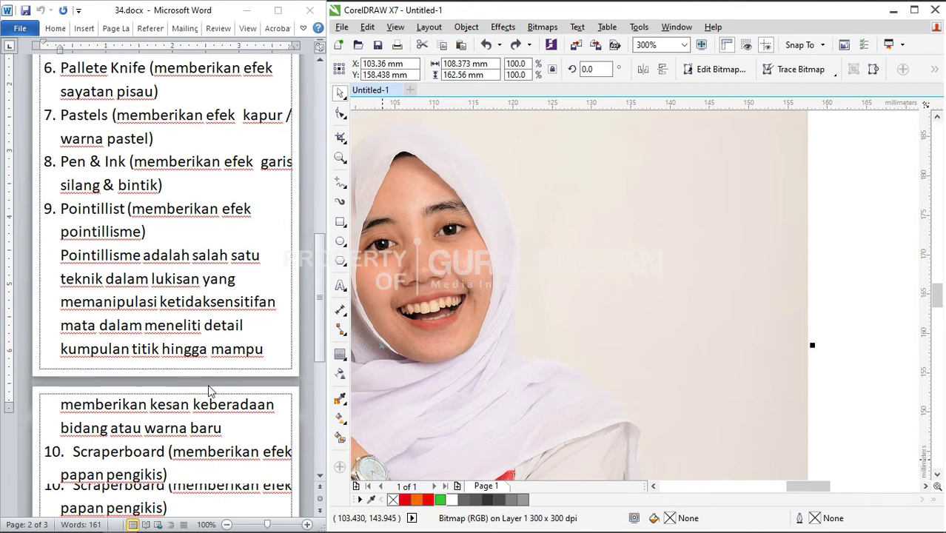
scroll(140, 246, down, 1)
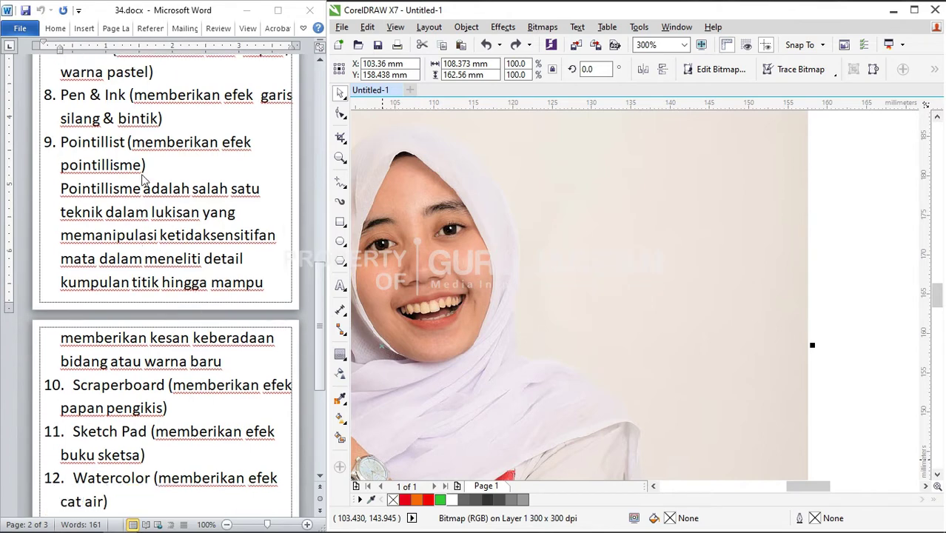
click(148, 176)
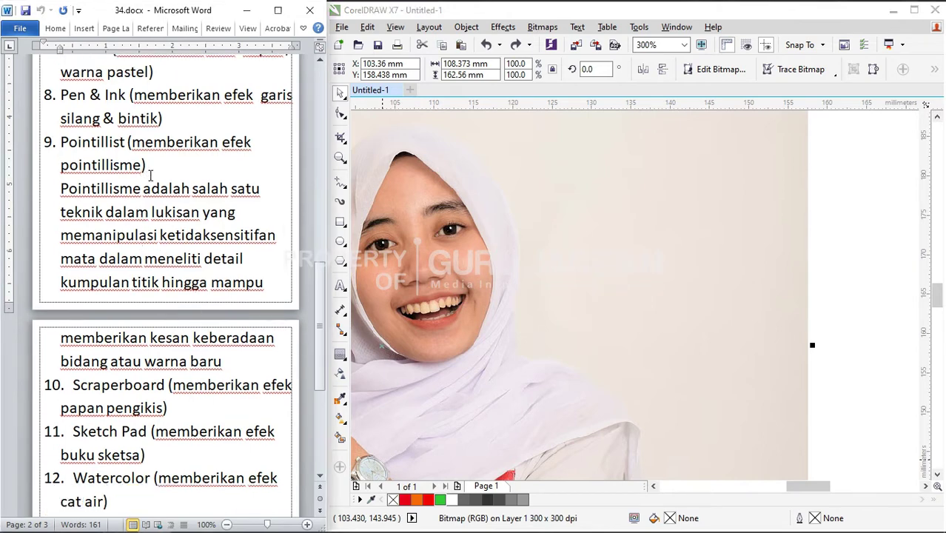
click(542, 28)
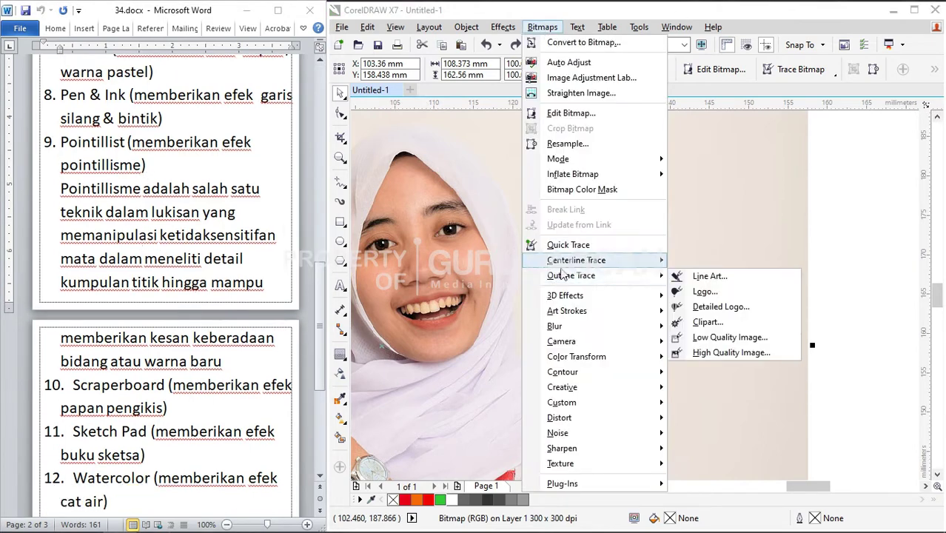
mouse_move(585, 311)
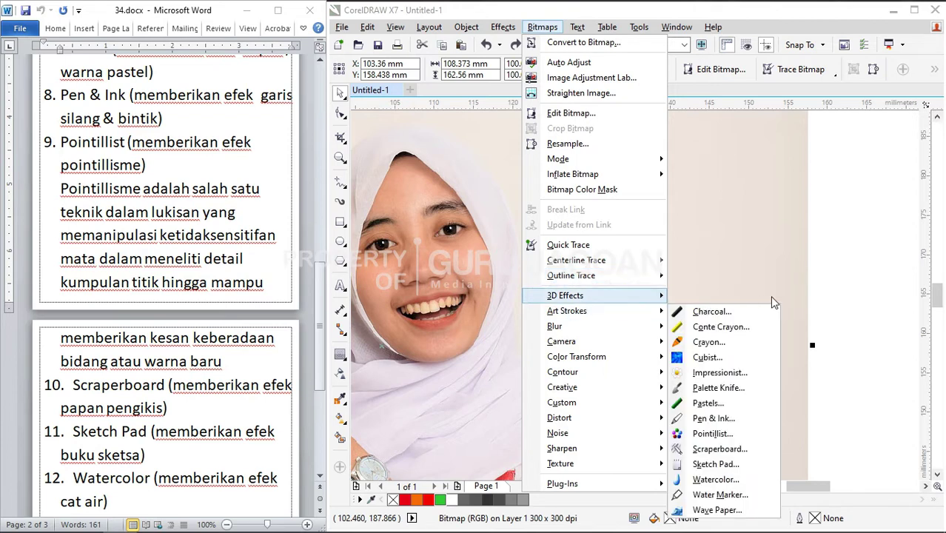
click(715, 439)
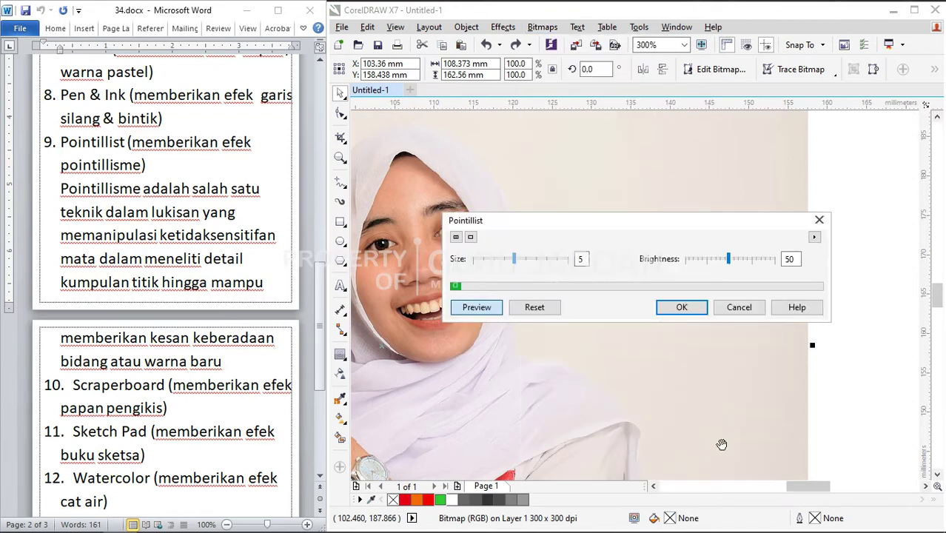
drag(558, 222, 627, 169)
drag(585, 200, 609, 201)
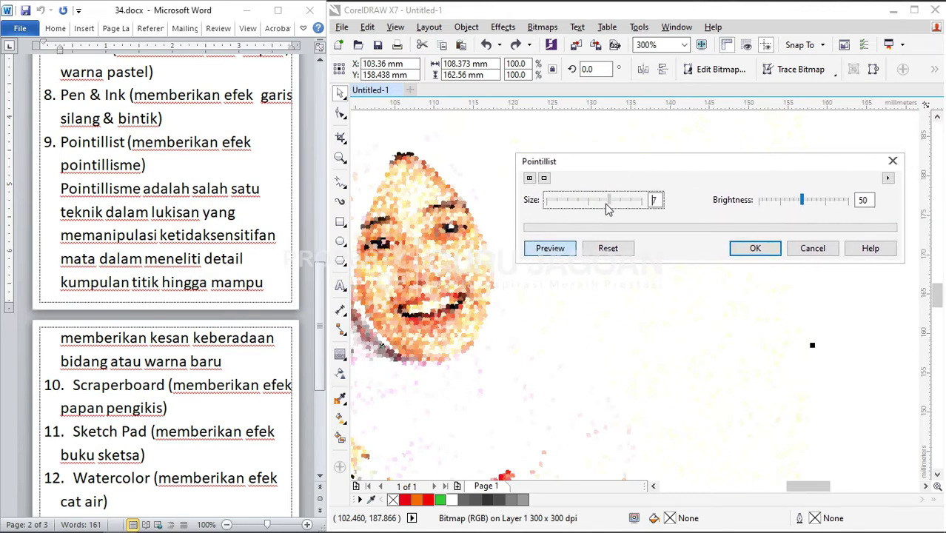
click(816, 200)
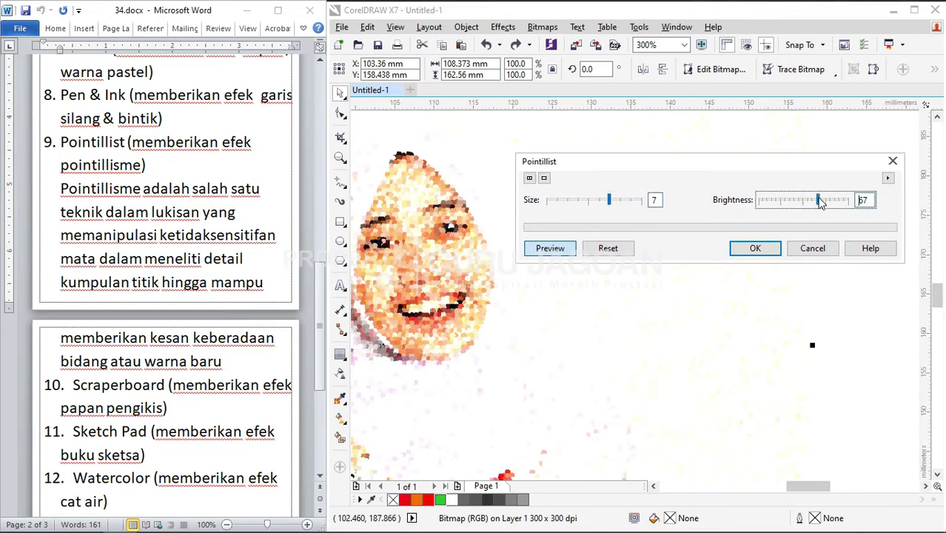
click(571, 199)
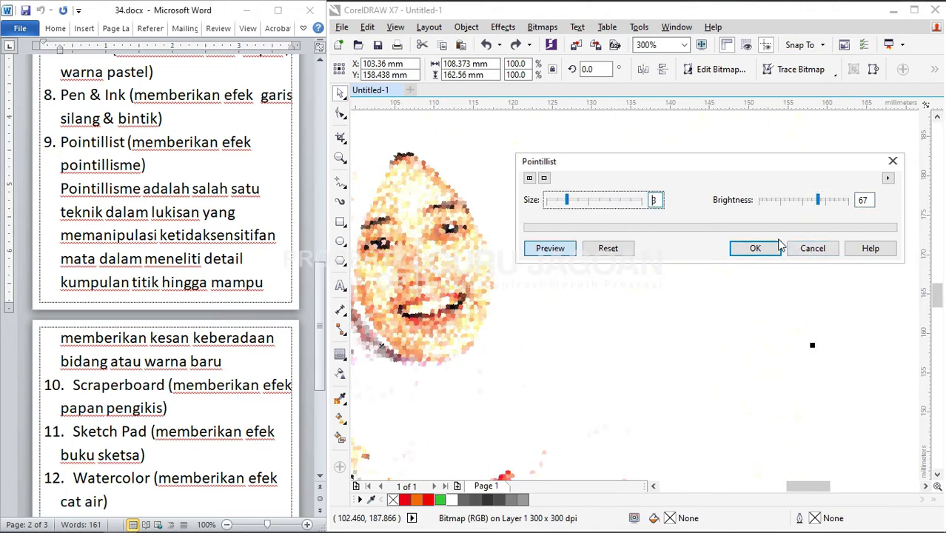
click(812, 250)
- Try the Scraperboard art stroke on the photo, scraping to Color with densities 17 and 28 and sizes 36 and 28
scroll(115, 370, down, 2)
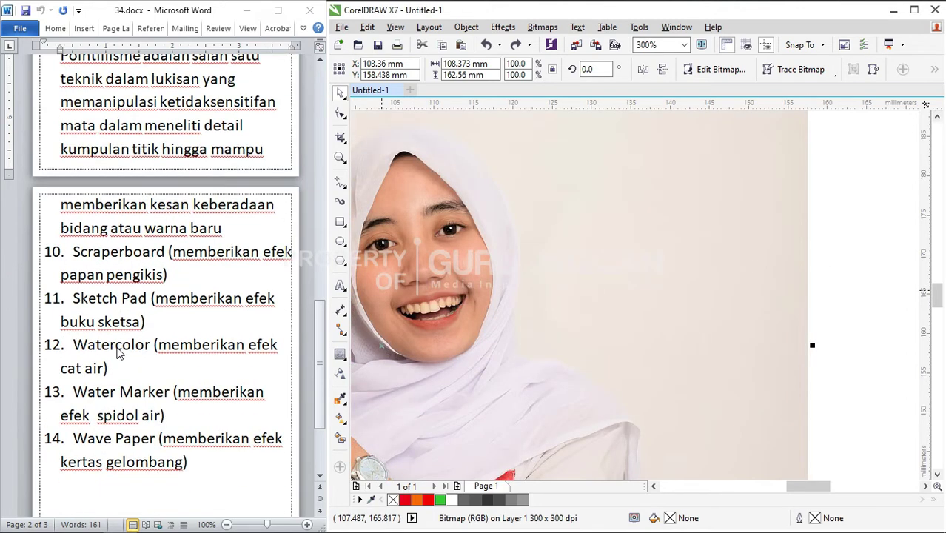
scroll(131, 303, up, 1)
scroll(130, 297, down, 1)
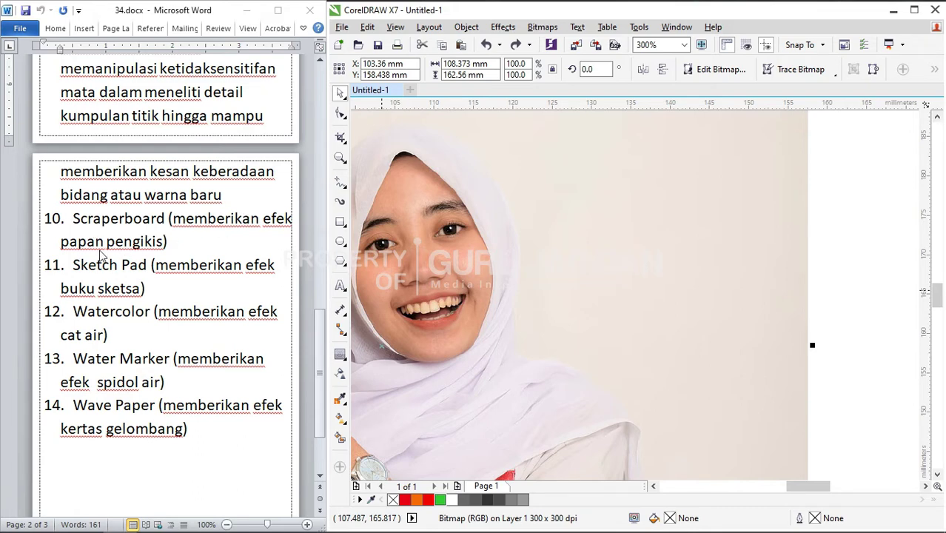
click(542, 28)
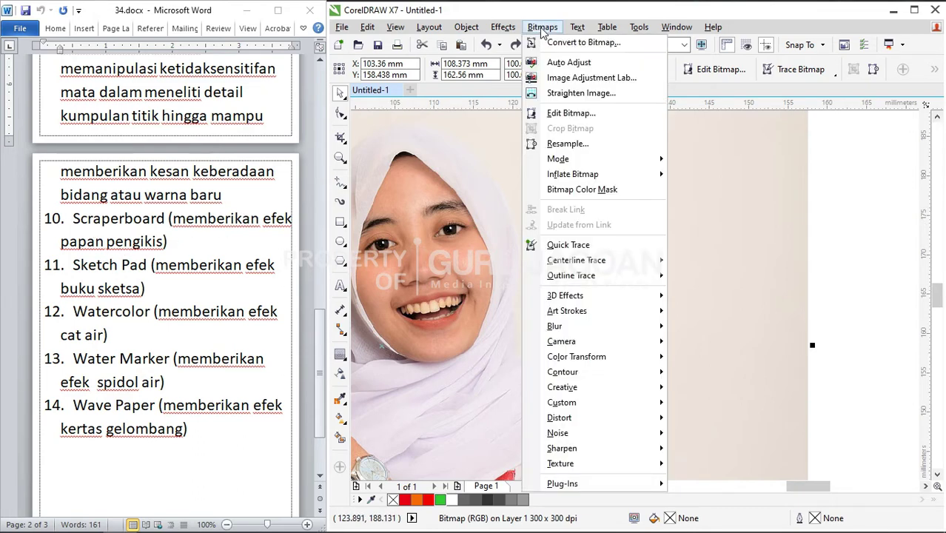
mouse_move(580, 312)
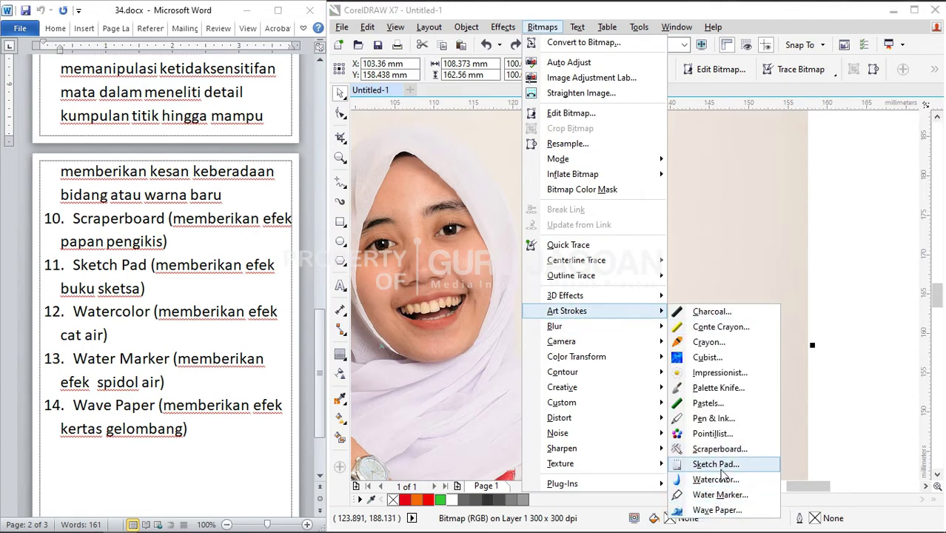
click(718, 448)
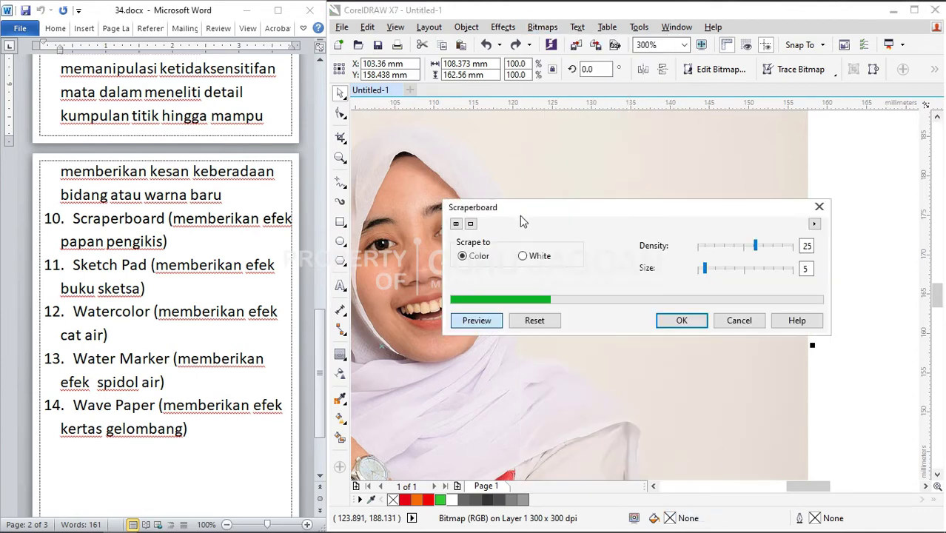
drag(551, 208, 748, 182)
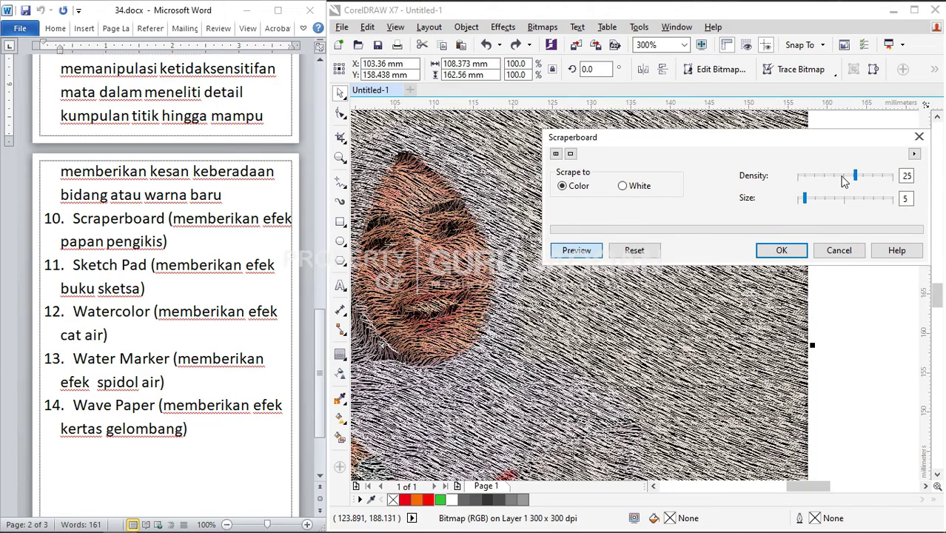
drag(842, 178, 835, 176)
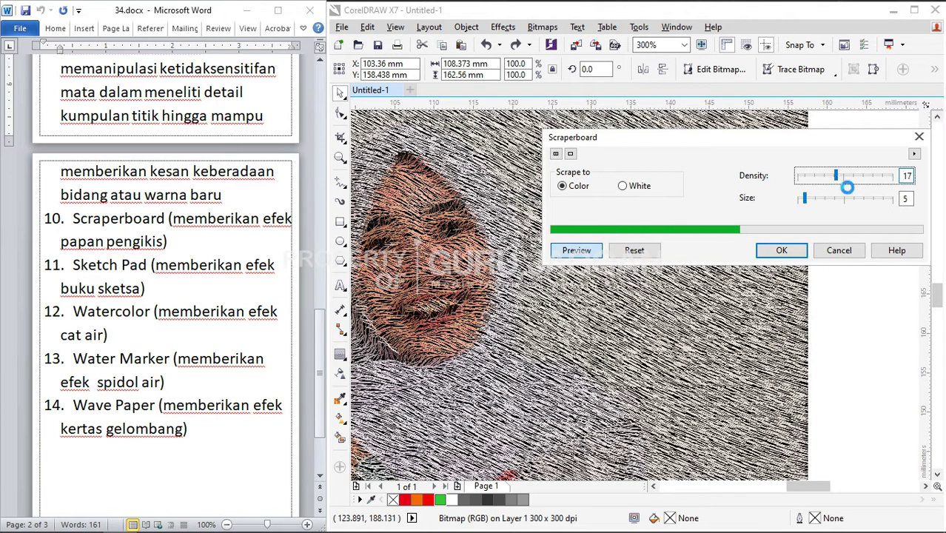
drag(836, 176, 861, 176)
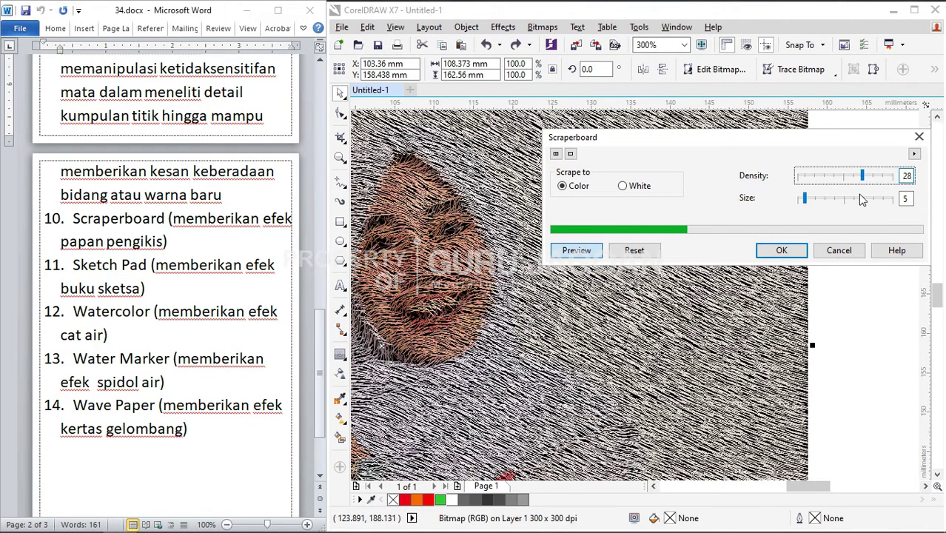
drag(805, 198, 864, 200)
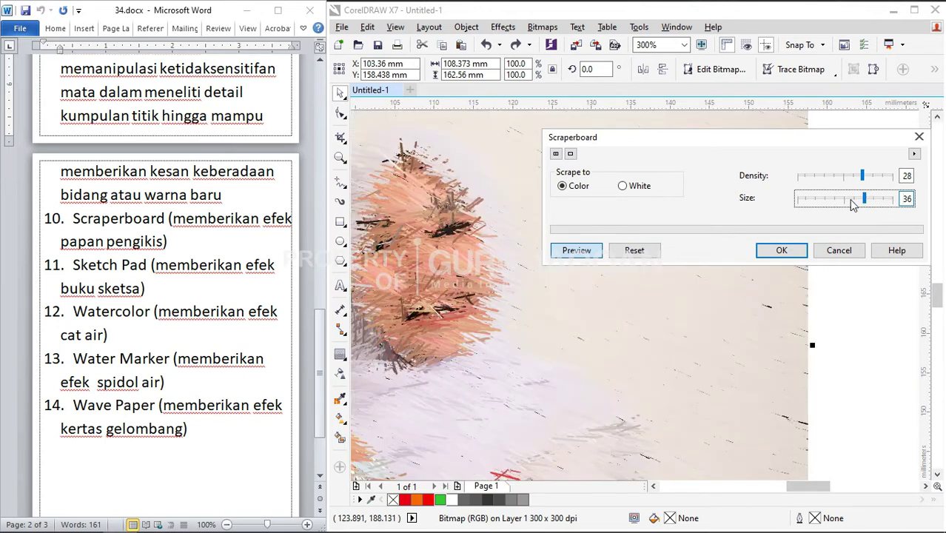
click(850, 199)
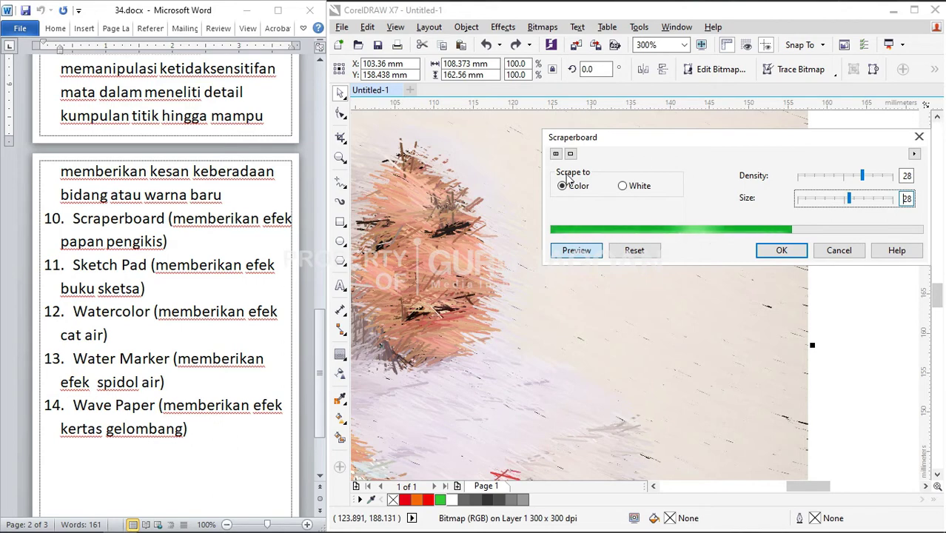
- Preview Scraperboard scraping to White, examine it around the face and trophy base, and cancel the effect
click(623, 187)
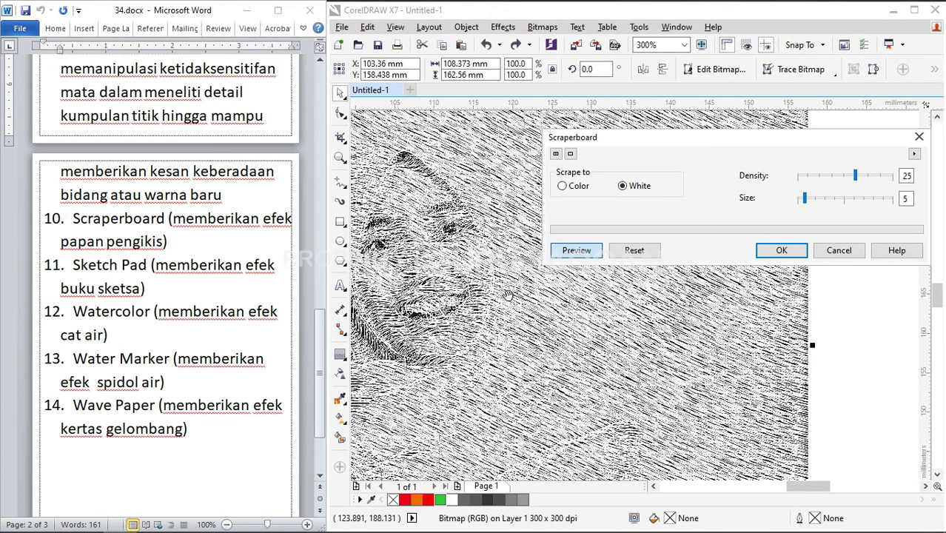
drag(500, 288, 479, 204)
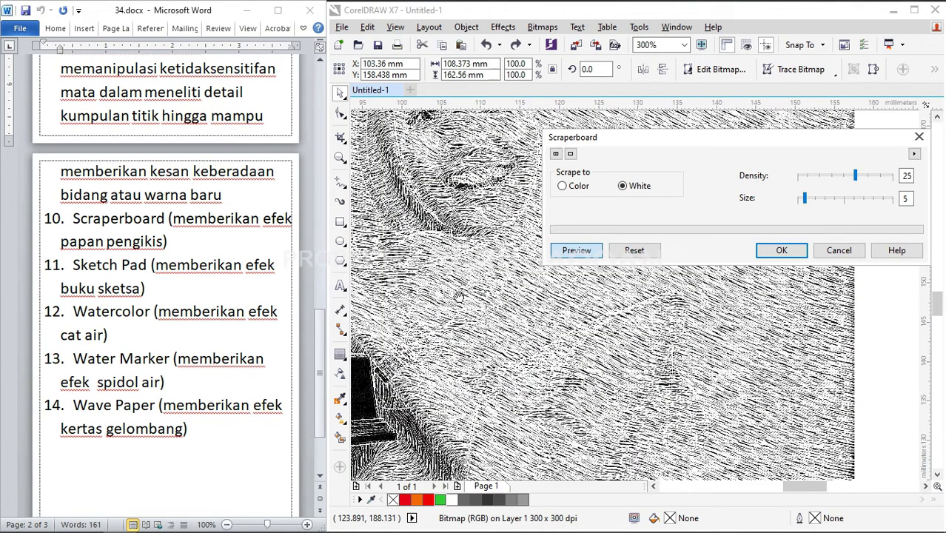
drag(458, 297, 528, 320)
drag(496, 209, 464, 348)
drag(487, 291, 458, 357)
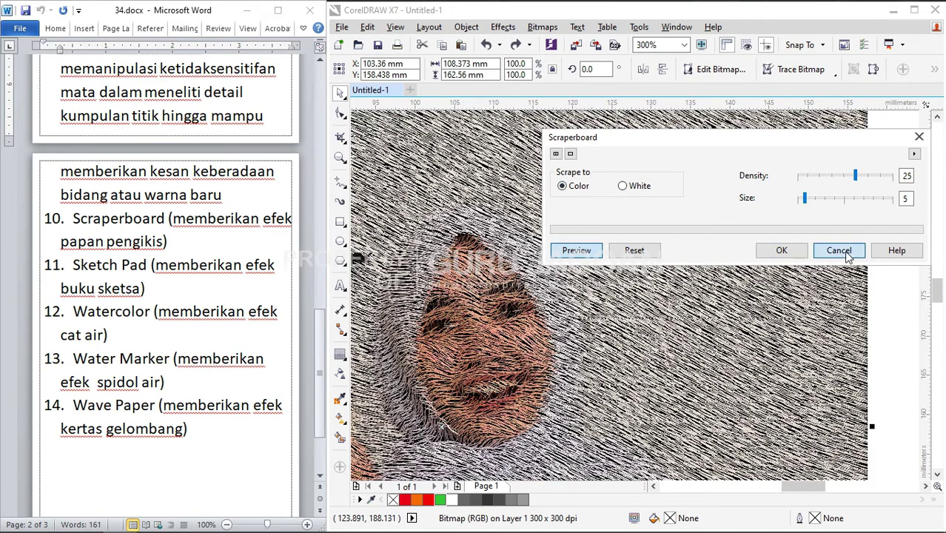
click(838, 250)
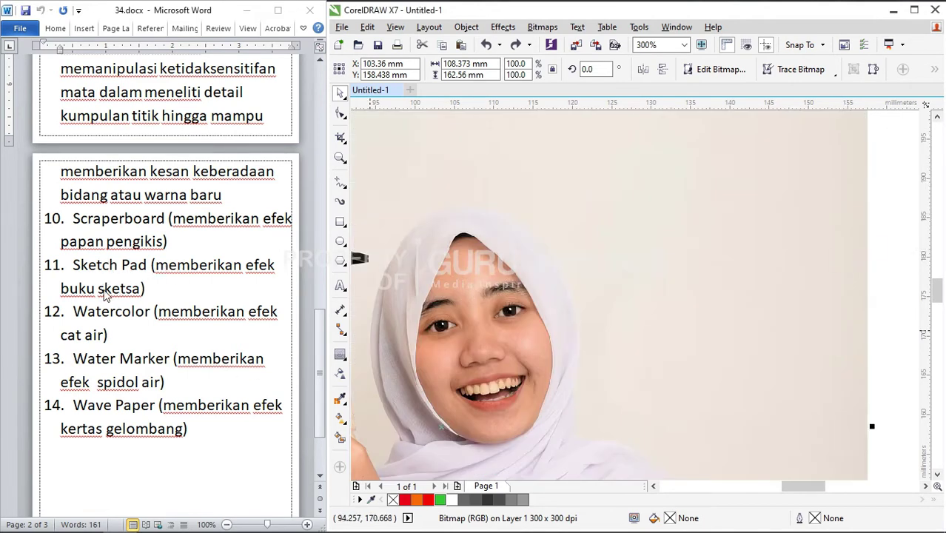
- Preview the Sketch Pad art stroke with the Graphite pencil type around the face, trophy and sleeve, and cancel the effect
click(542, 28)
mouse_move(569, 314)
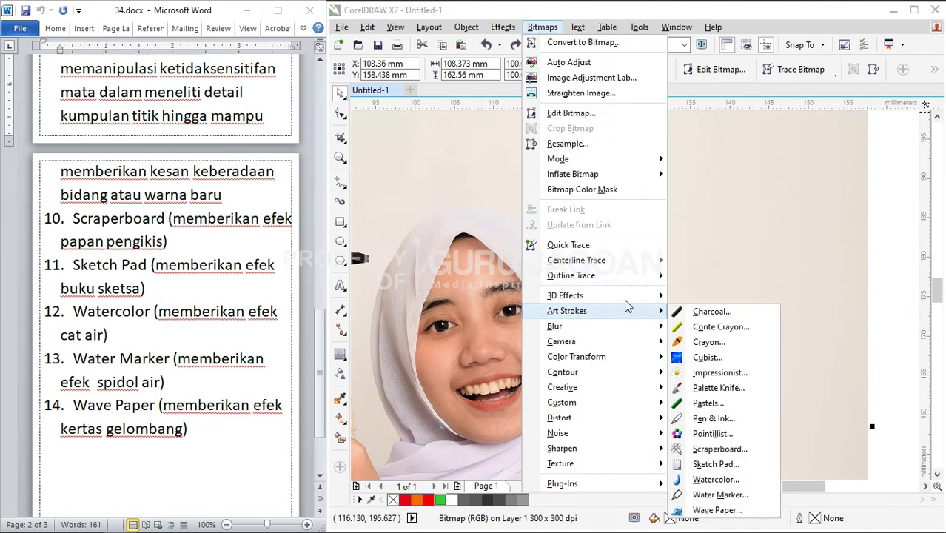
click(715, 464)
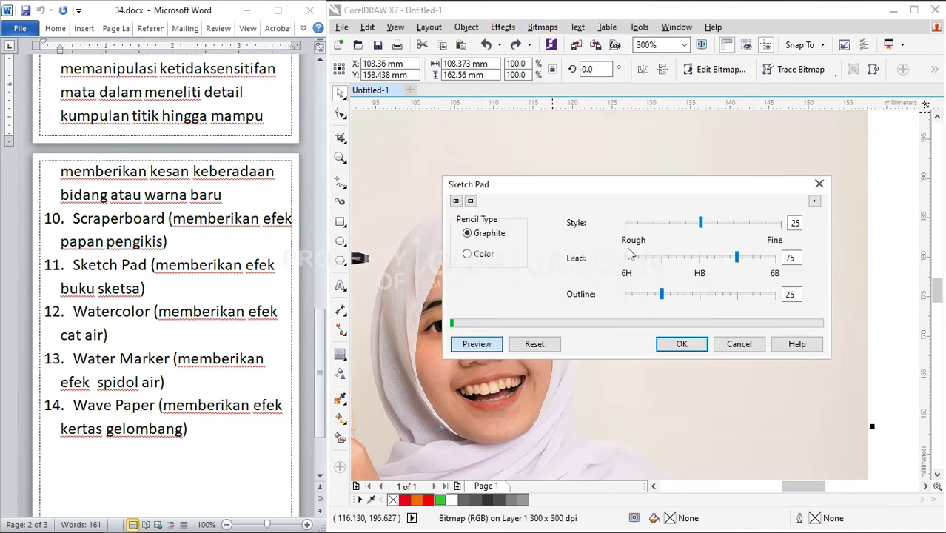
drag(615, 187, 755, 152)
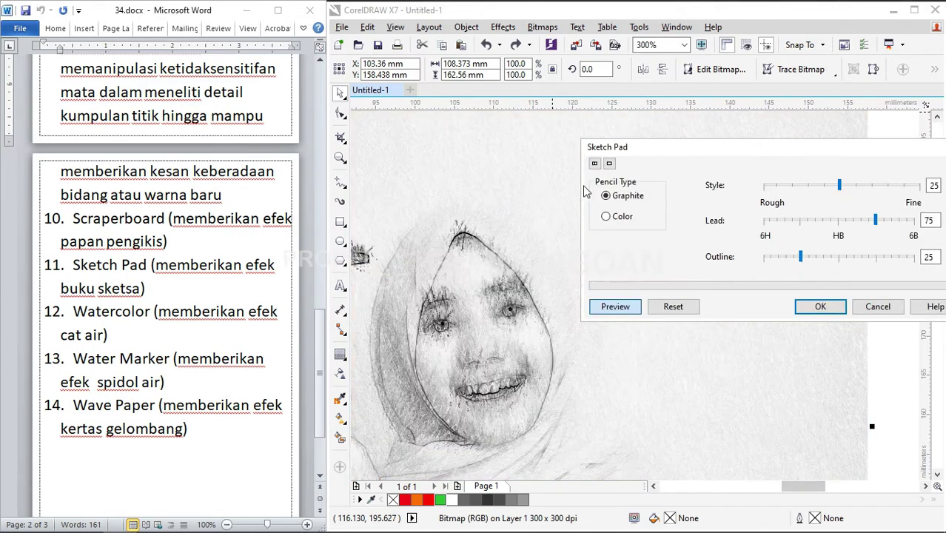
drag(690, 146, 676, 129)
drag(478, 296, 478, 196)
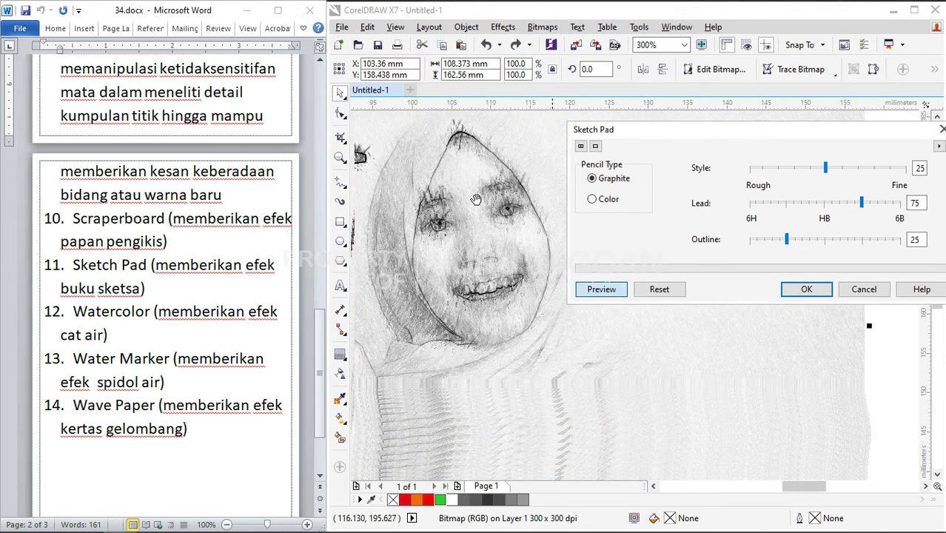
drag(490, 254, 561, 242)
drag(472, 267, 462, 414)
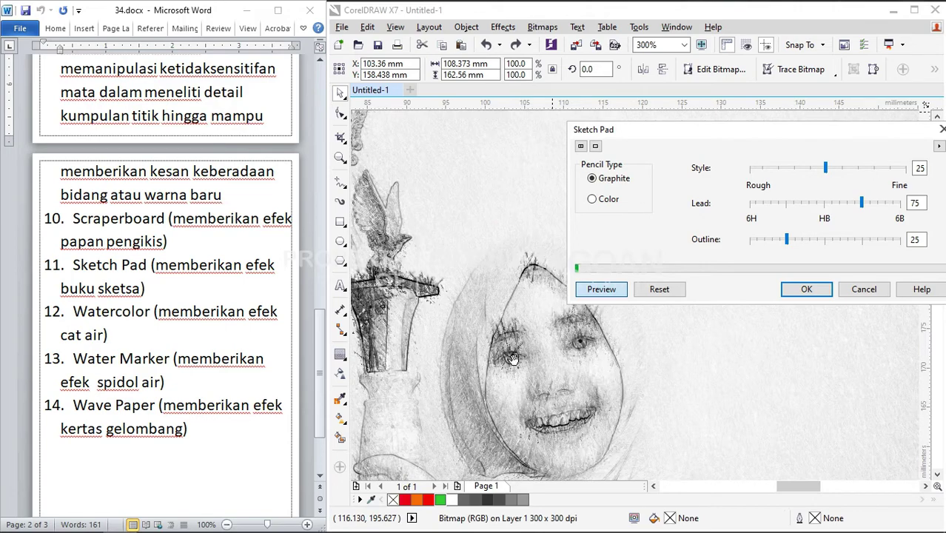
mouse_move(534, 407)
mouse_down()
mouse_move(484, 289)
mouse_move(486, 240)
mouse_up()
drag(504, 331, 490, 240)
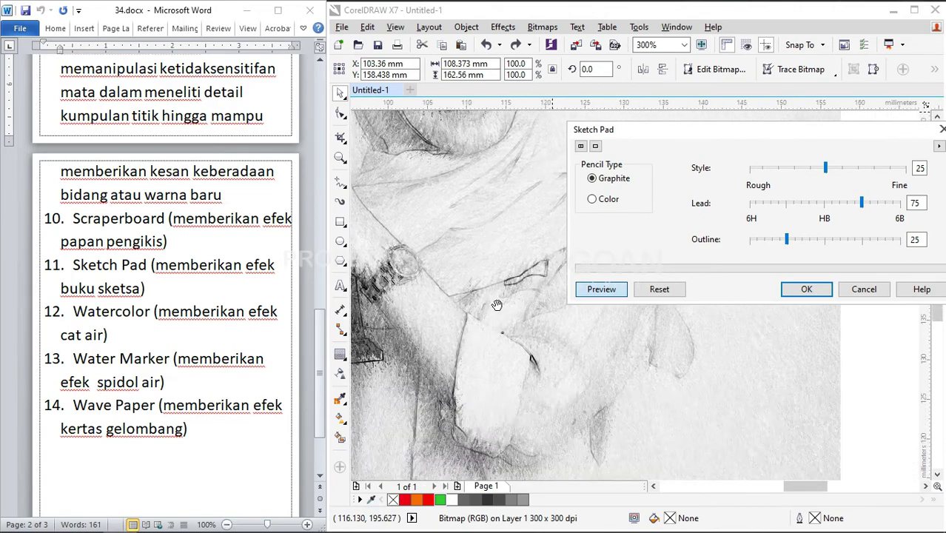
drag(494, 305, 450, 355)
drag(542, 406, 505, 258)
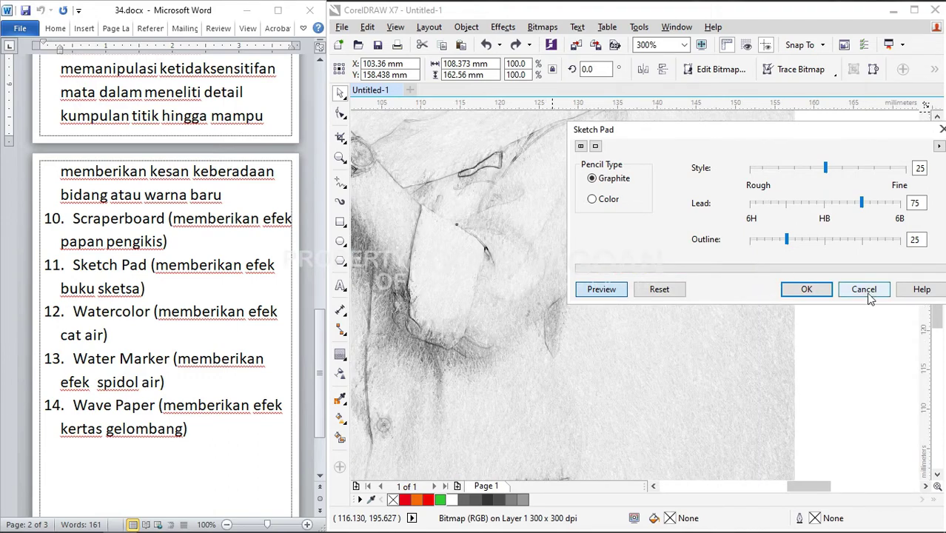
click(864, 290)
- Try the Sketch Pad art stroke on the photo with the Graphite pencil, style 16, lead 40, and outlines 60 and 48
scroll(522, 294, down, 2)
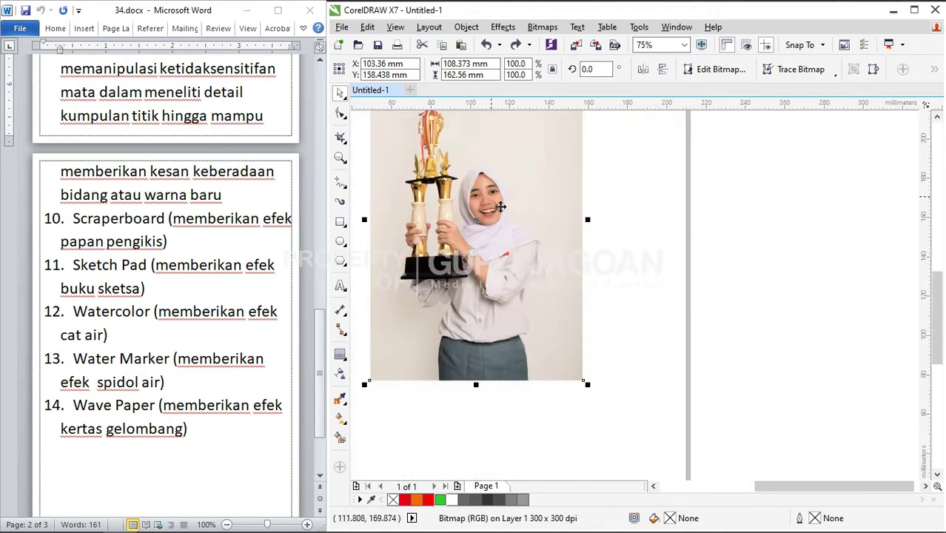
scroll(500, 208, up, 1)
click(543, 27)
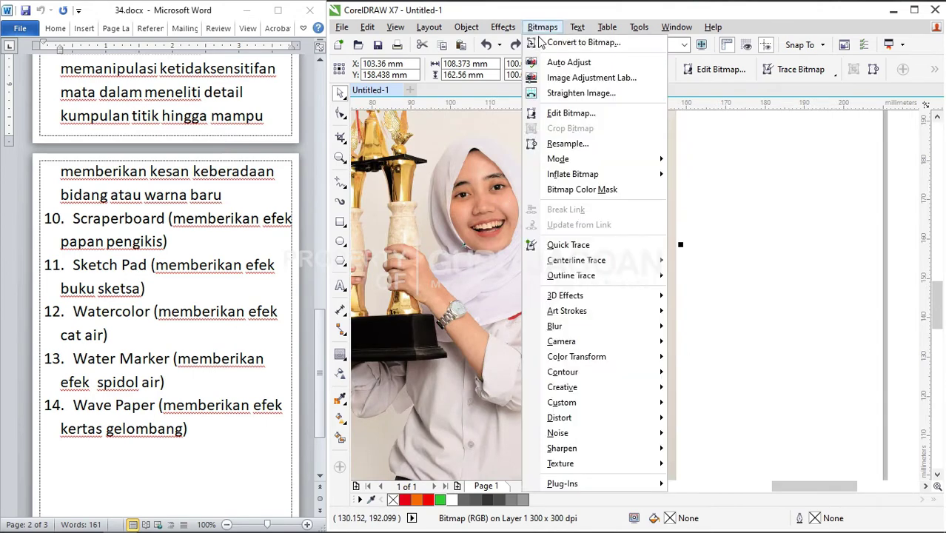
mouse_move(584, 311)
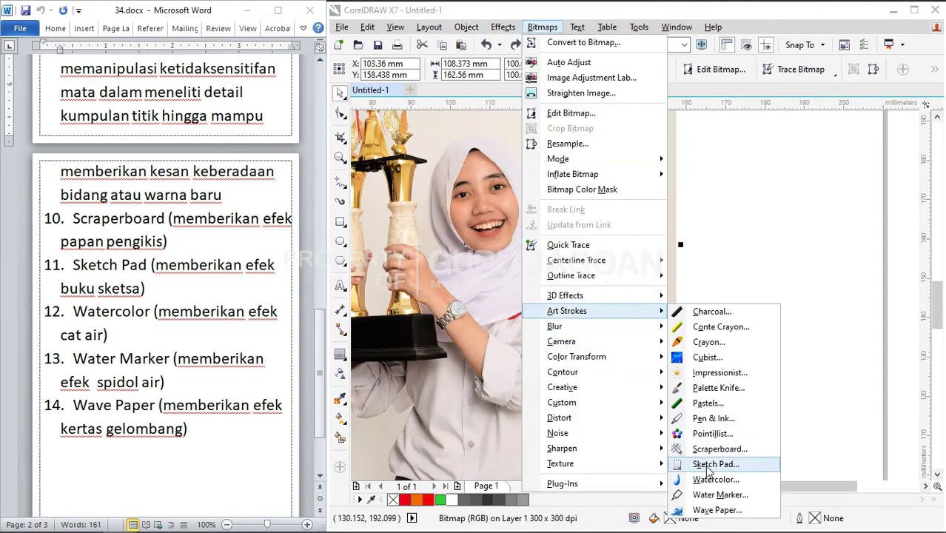
click(712, 464)
drag(564, 190, 736, 151)
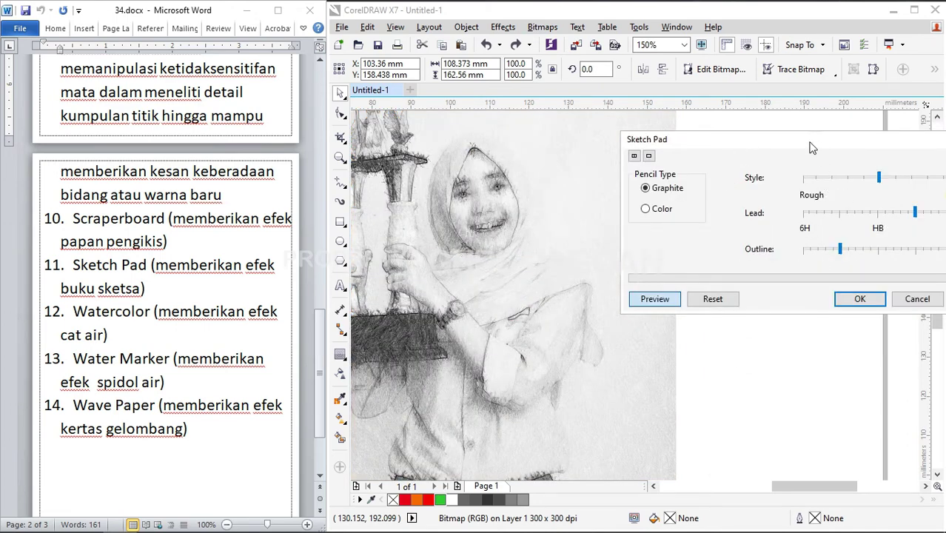
drag(810, 142, 743, 94)
drag(809, 129, 782, 129)
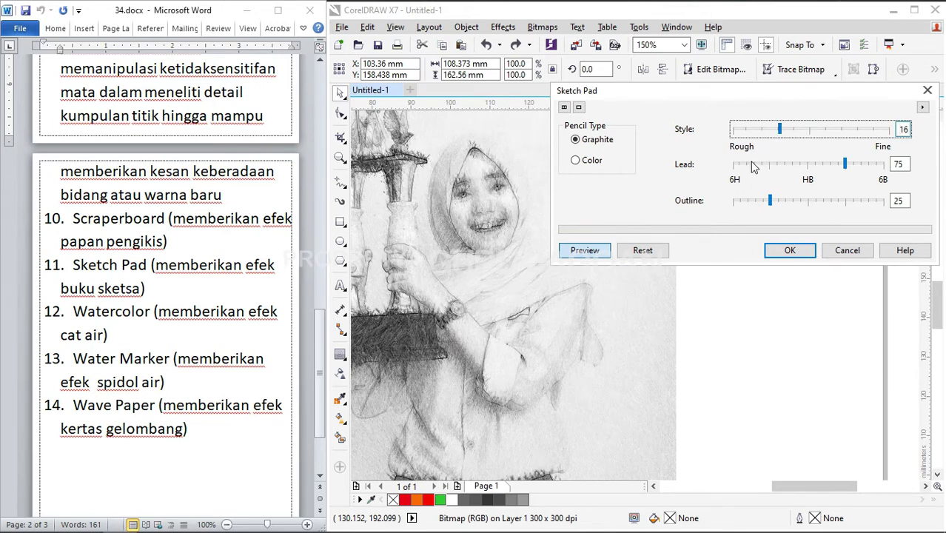
drag(785, 166, 794, 169)
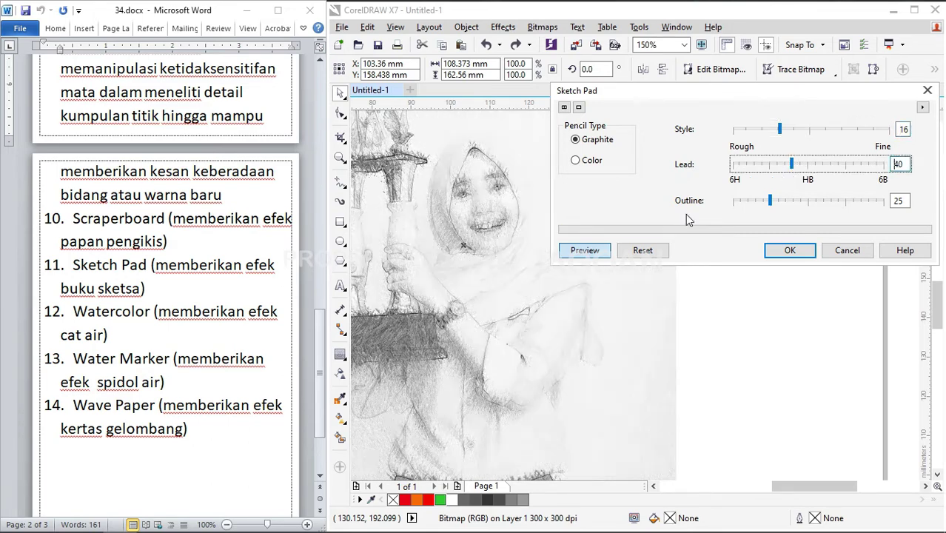
drag(770, 201, 822, 200)
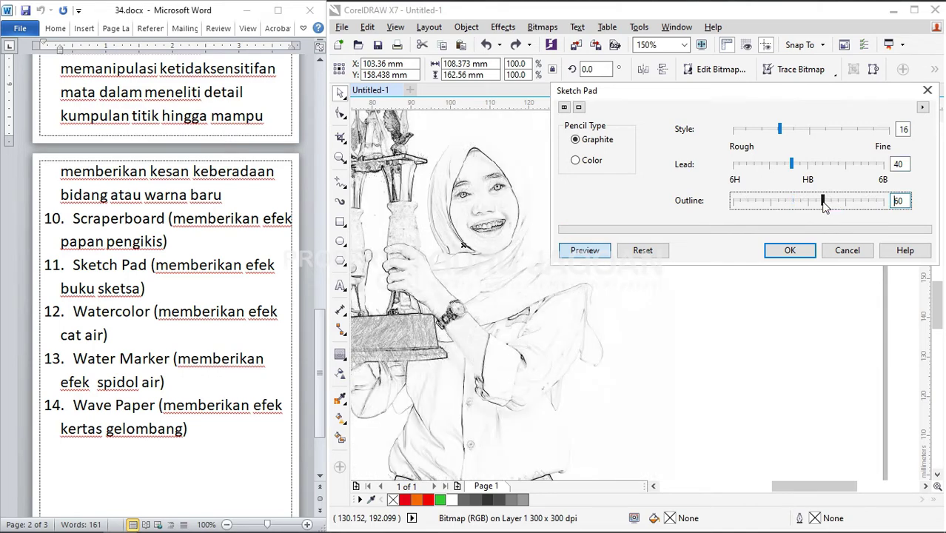
click(807, 205)
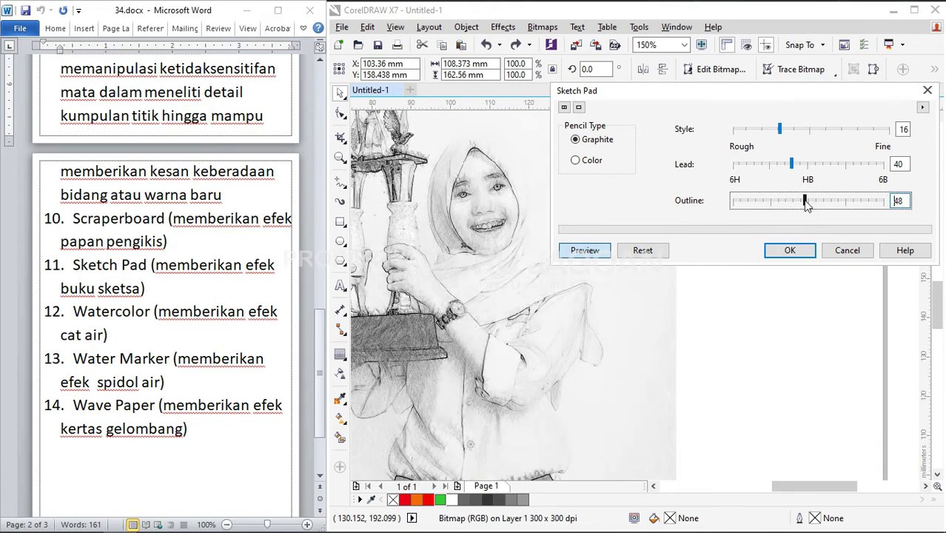
- Preview Sketch Pad with the Color pencil type, switch back to Graphite, and cancel the effect
click(587, 166)
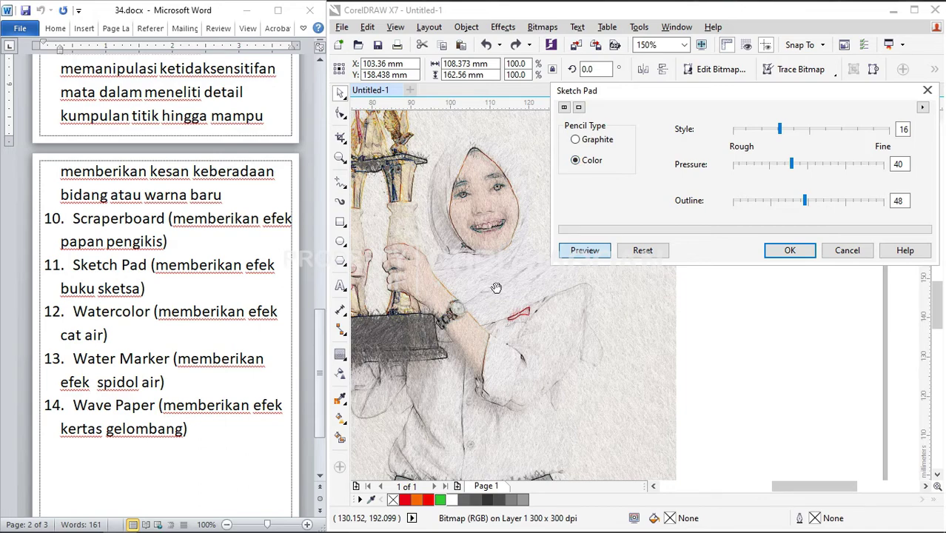
click(578, 143)
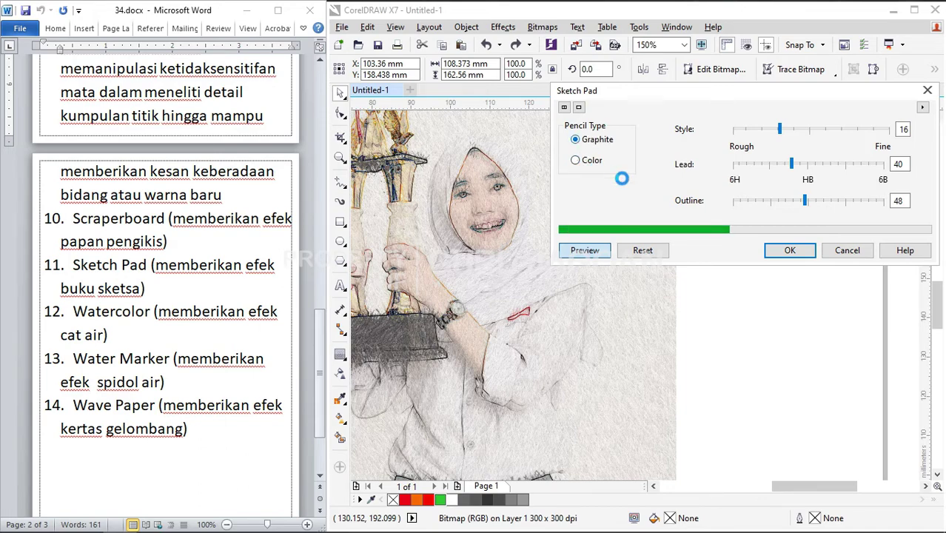
click(847, 251)
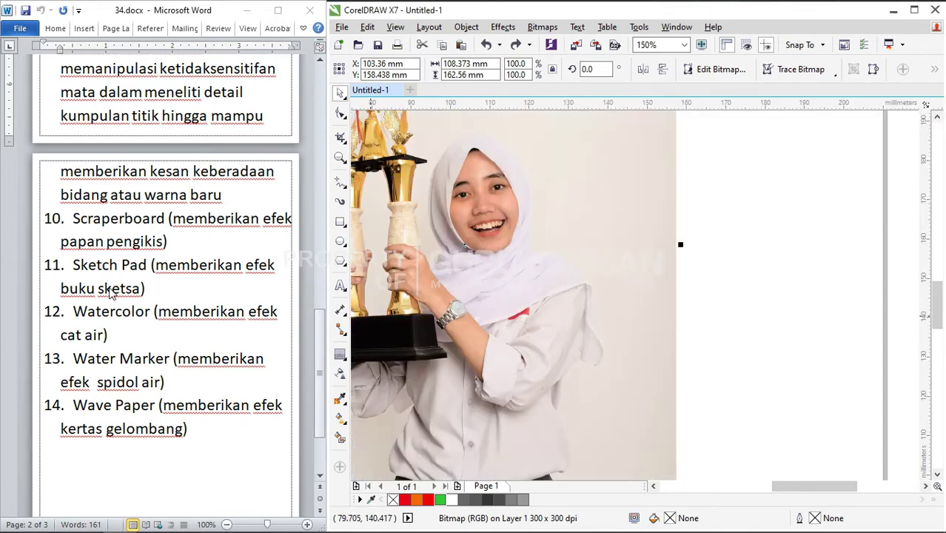
- Try the Watercolor art stroke on the photo with brush size 2, water amount 64 and bleed 53, and cancel the effect
click(101, 317)
scroll(102, 317, down, 1)
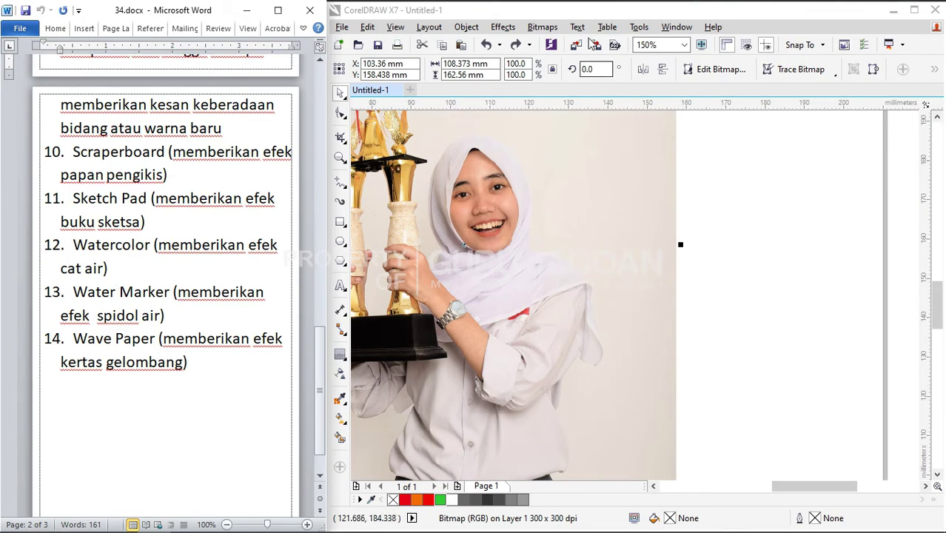
click(541, 26)
mouse_move(578, 314)
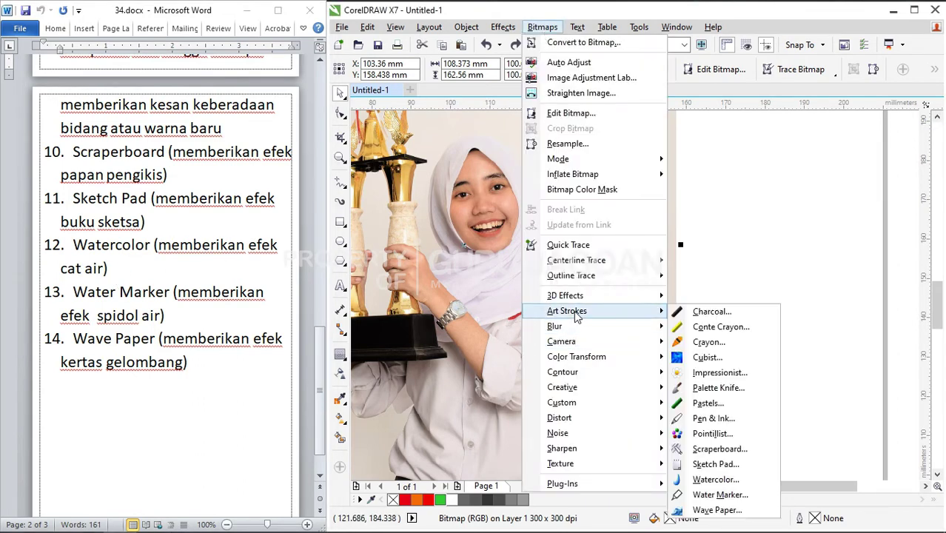
click(714, 480)
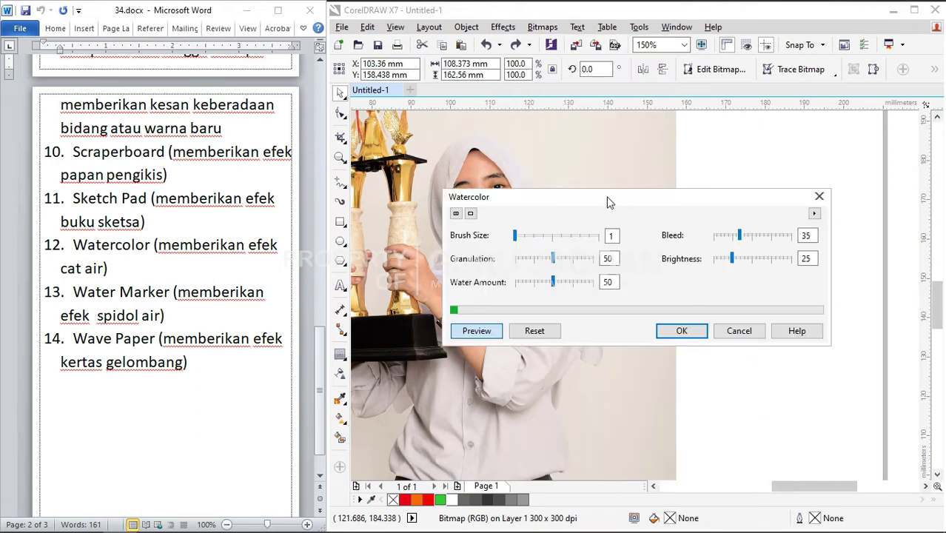
drag(603, 200, 782, 152)
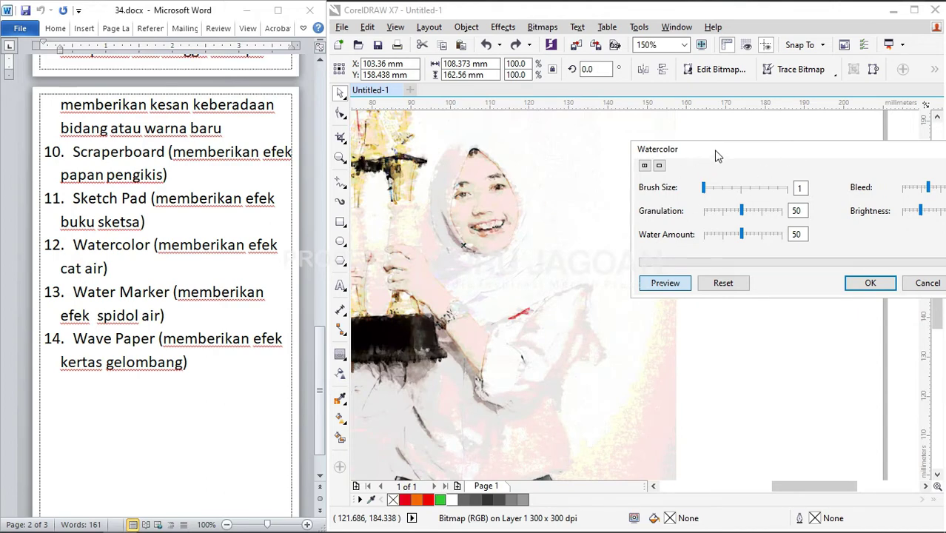
drag(713, 154, 646, 103)
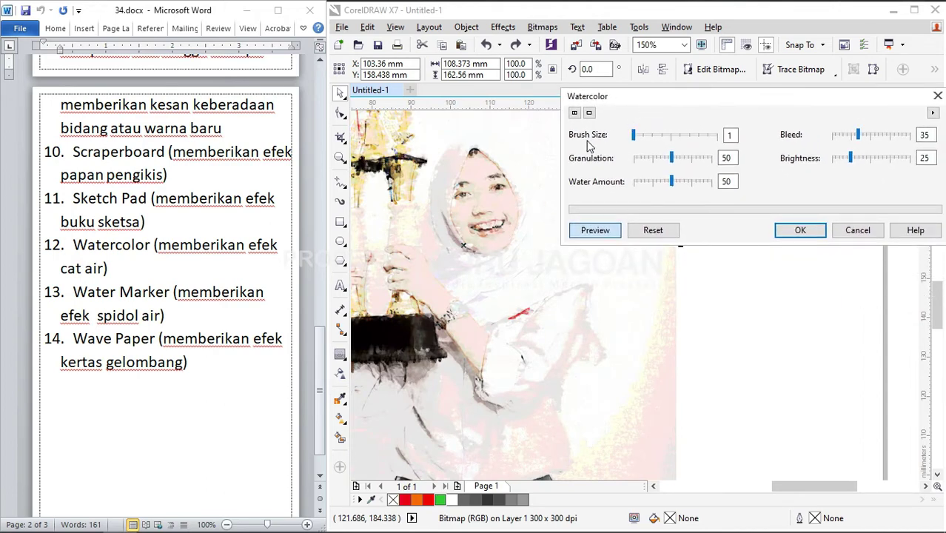
drag(639, 136, 642, 135)
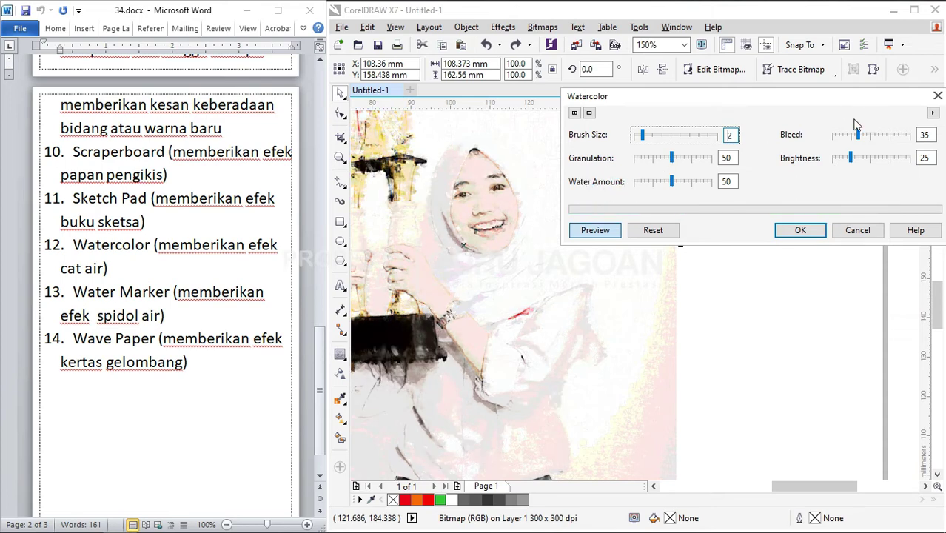
drag(671, 182, 682, 182)
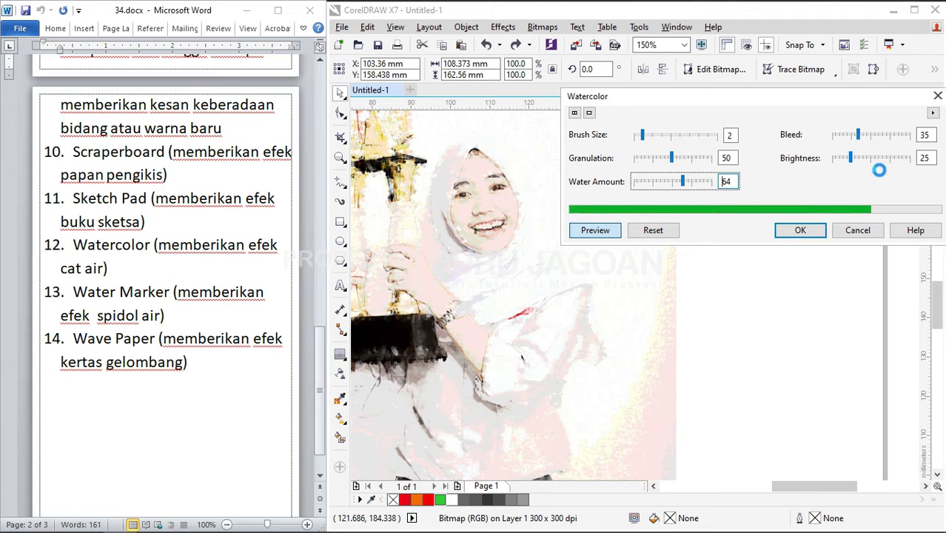
click(874, 137)
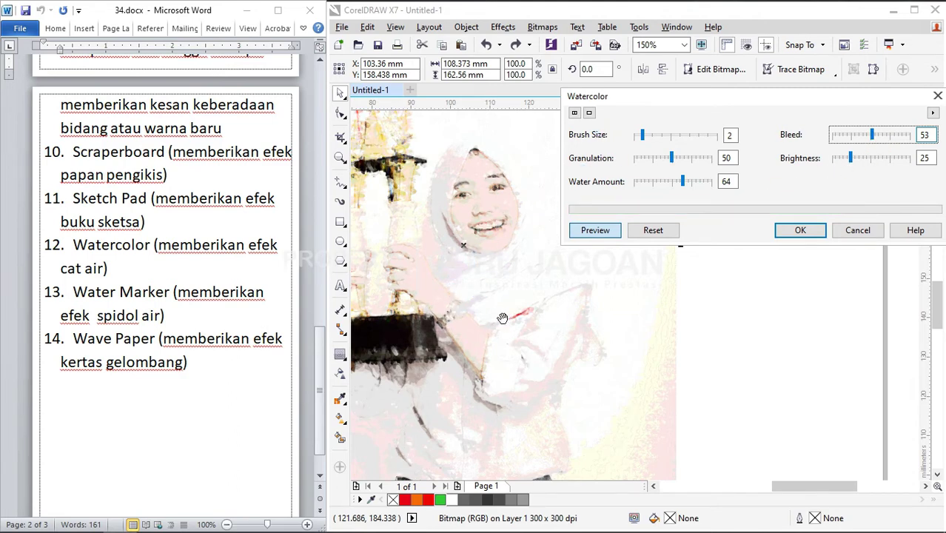
click(859, 231)
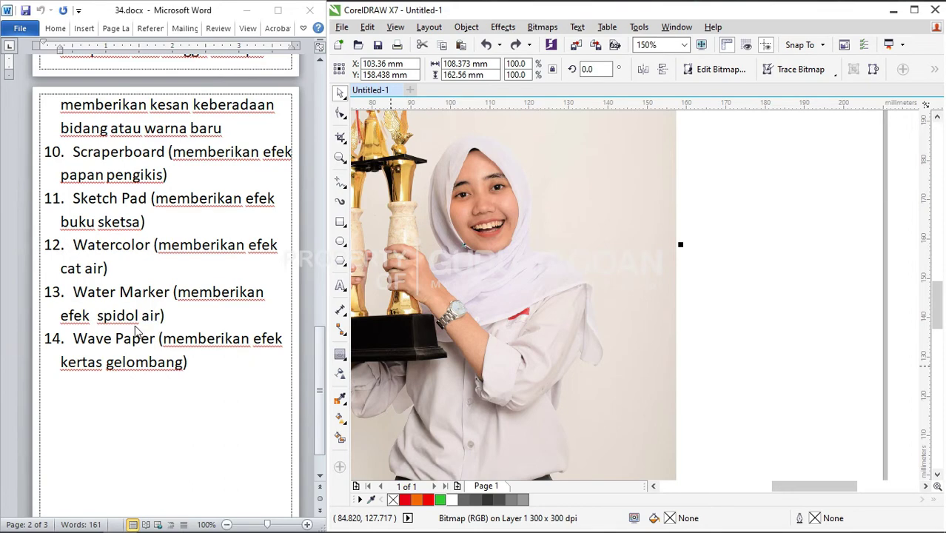
- Try the Water Marker art stroke on the photo with Default variation and sizes 9, 17 and 30
click(542, 28)
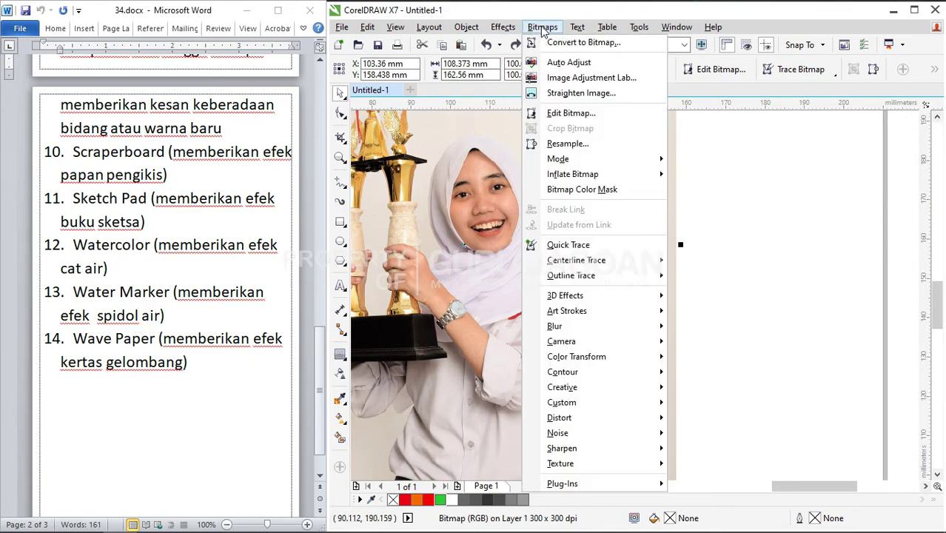
mouse_move(573, 311)
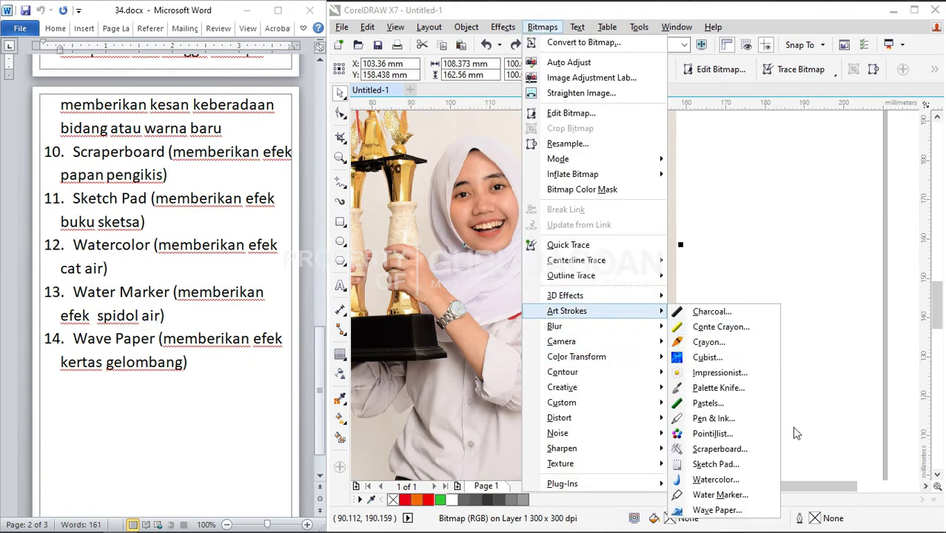
click(713, 497)
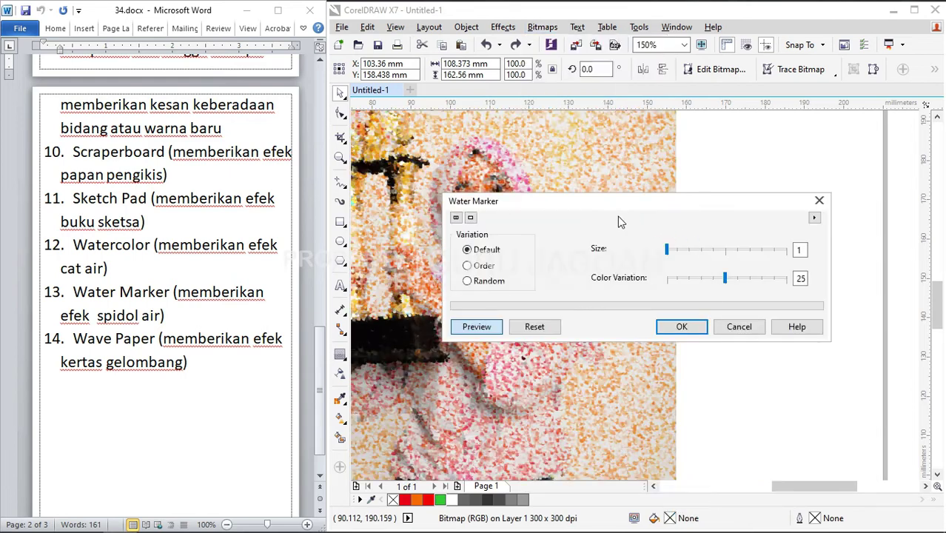
mouse_move(613, 211)
mouse_down()
mouse_move(774, 116)
mouse_move(711, 126)
mouse_up()
click(759, 170)
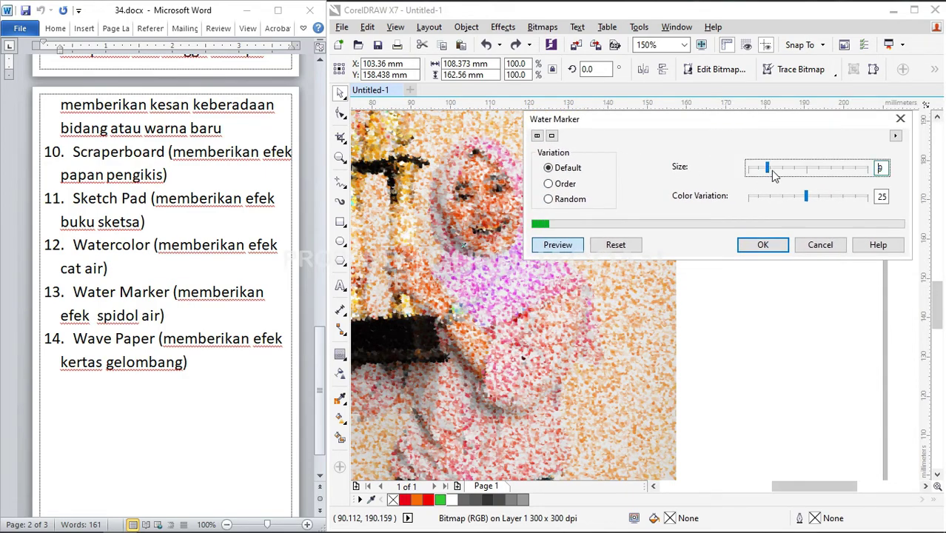
click(787, 170)
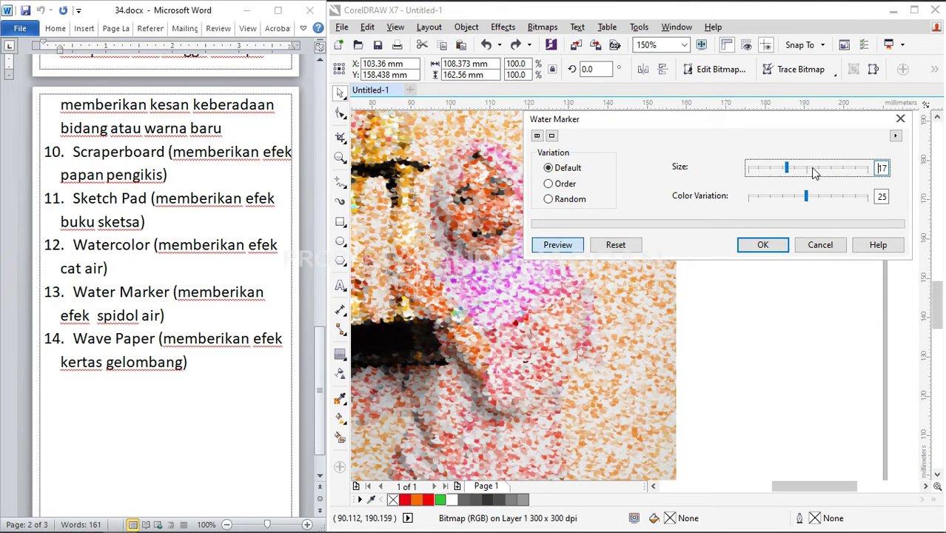
click(819, 175)
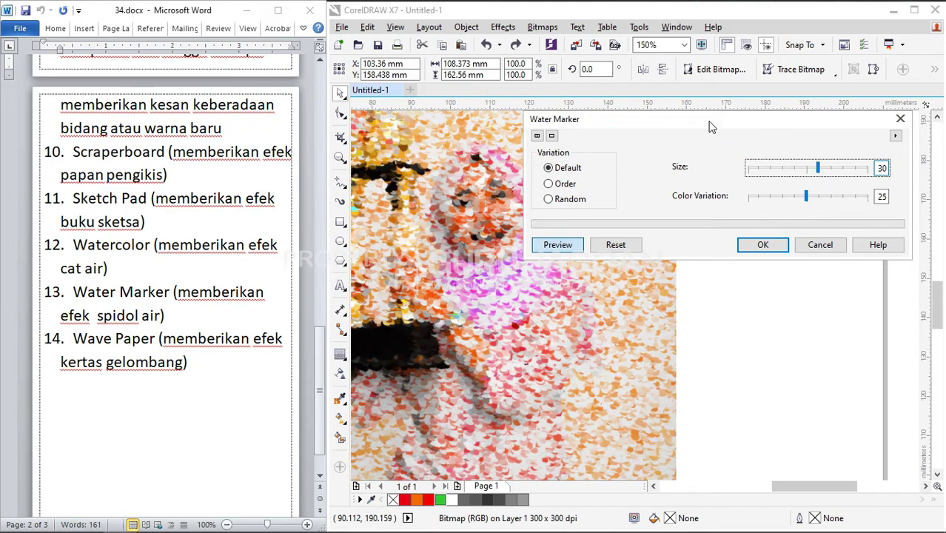
- Try the Order and Random variations of Water Marker, the latter with size 10 and color variation 14, and cancel the effect
drag(708, 127, 797, 117)
click(636, 177)
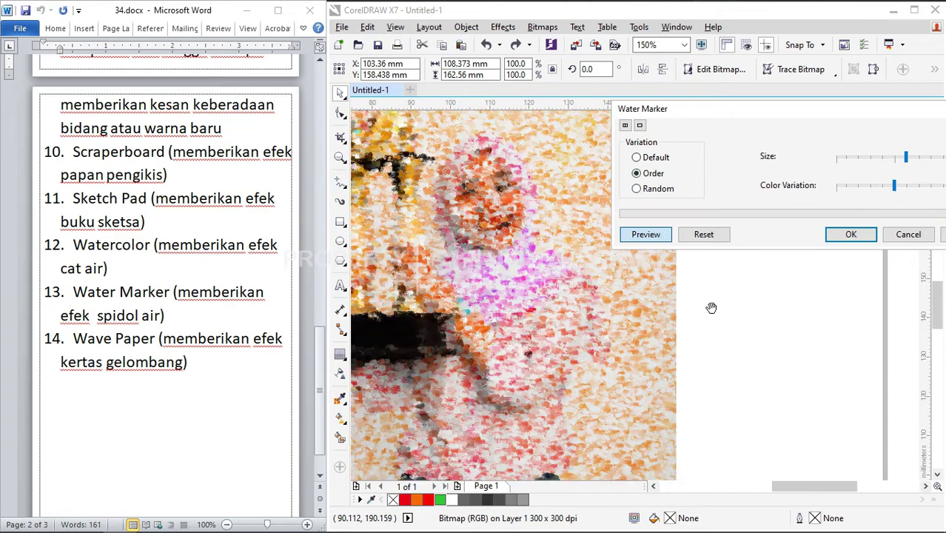
click(641, 189)
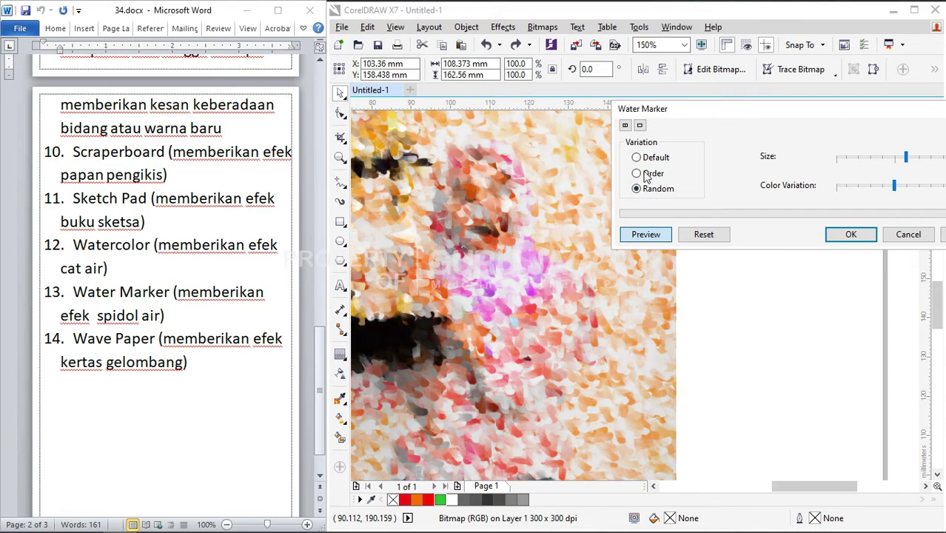
drag(903, 158, 857, 159)
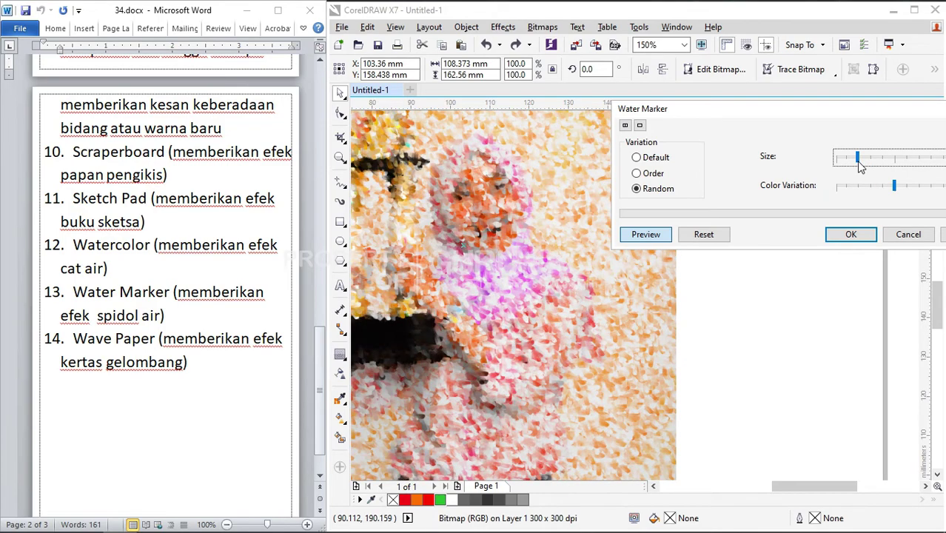
click(862, 187)
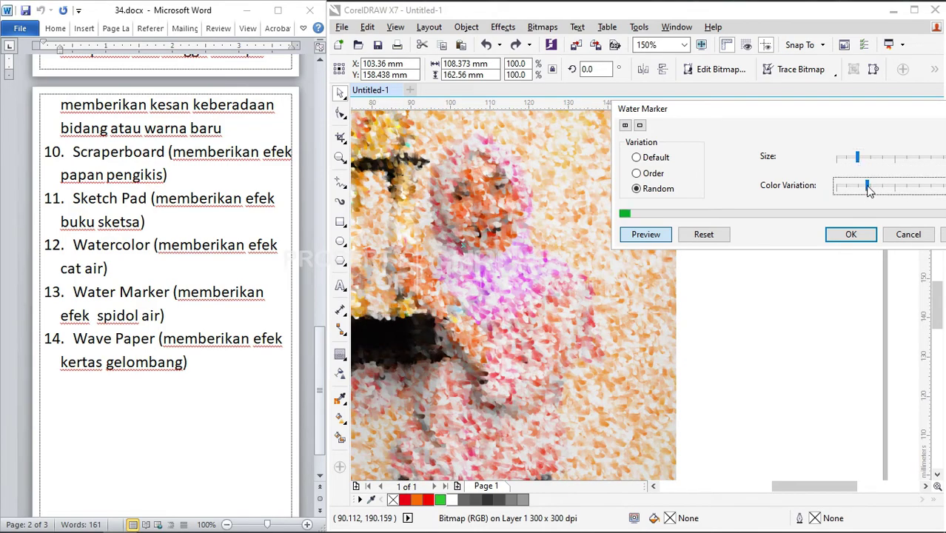
drag(832, 107, 803, 89)
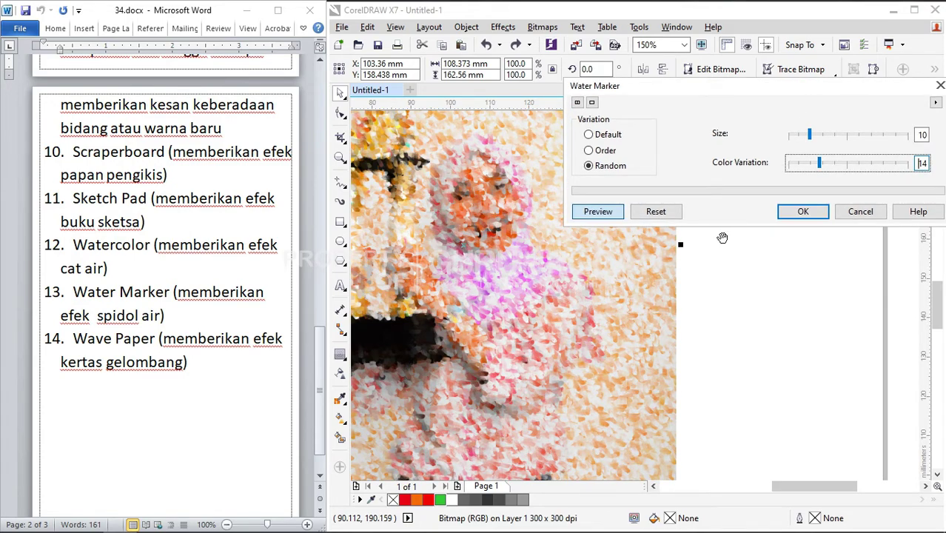
click(860, 213)
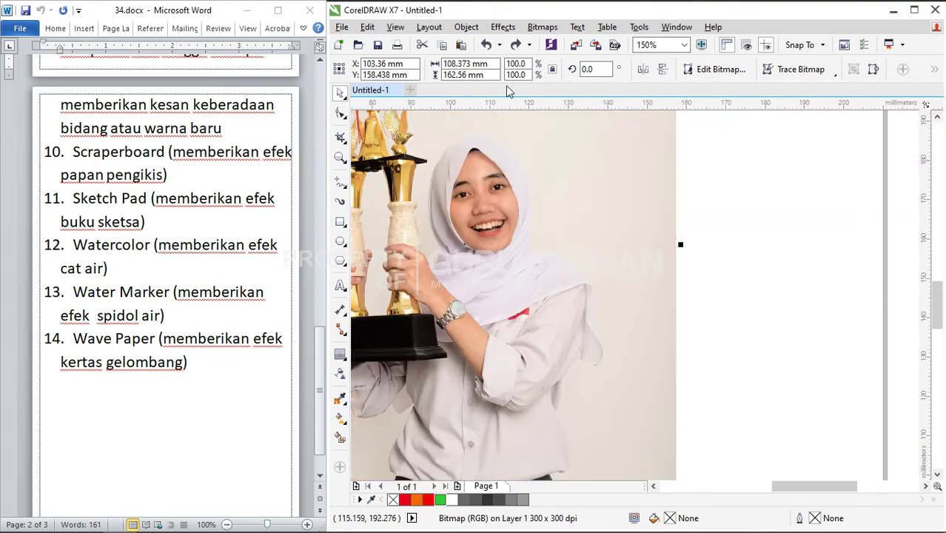
- Preview the Wave Paper art stroke on the photo in Color mode and cancel the effect
click(541, 27)
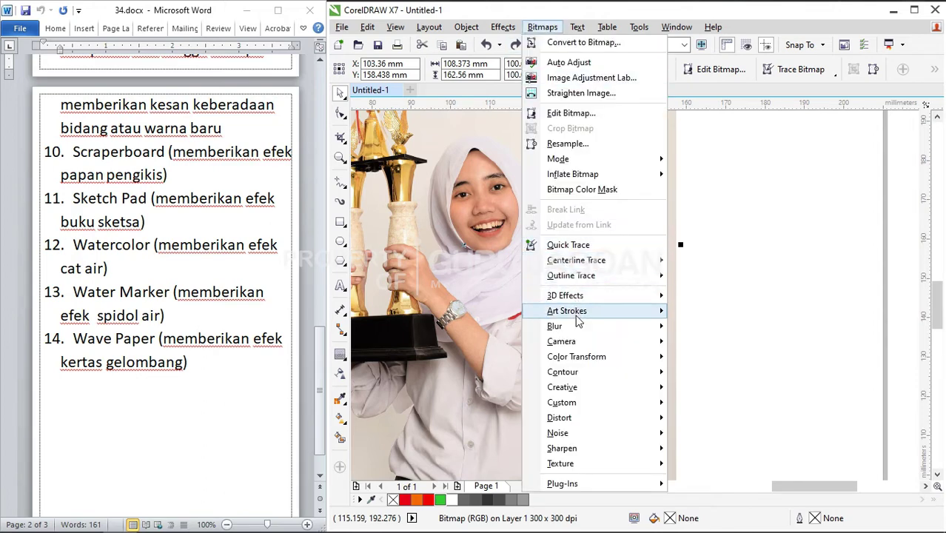
mouse_move(611, 315)
click(724, 512)
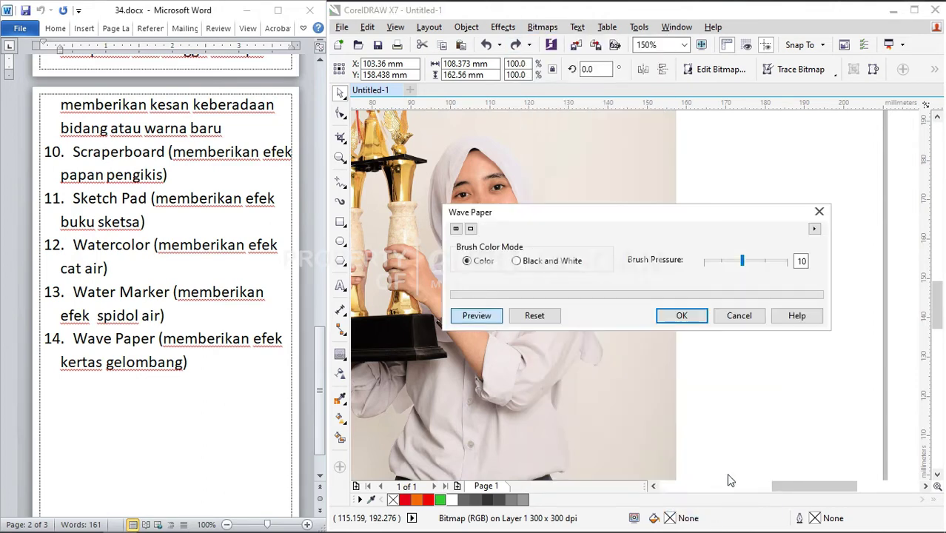
drag(597, 212, 758, 173)
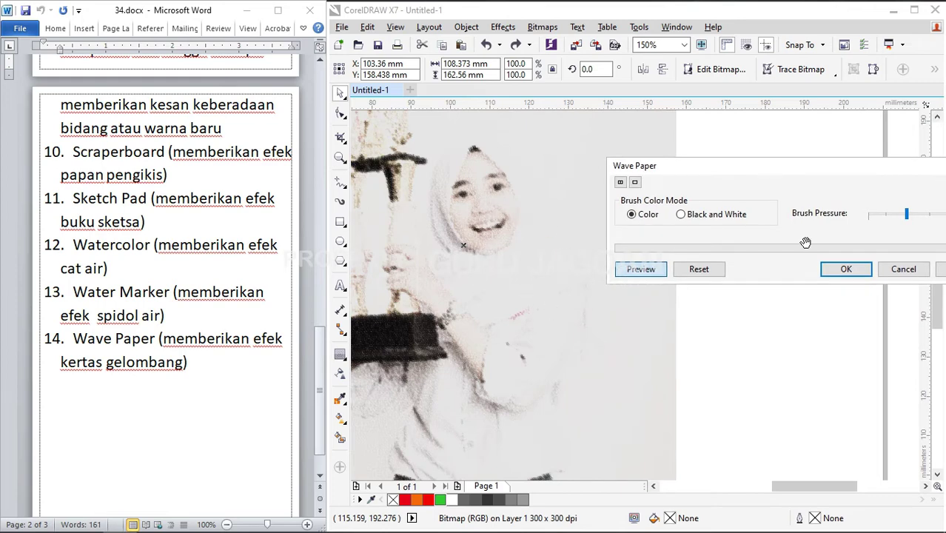
click(902, 269)
- Preview the Wave Paper art stroke in Color mode close up on the face in the photo
scroll(489, 268, up, 1)
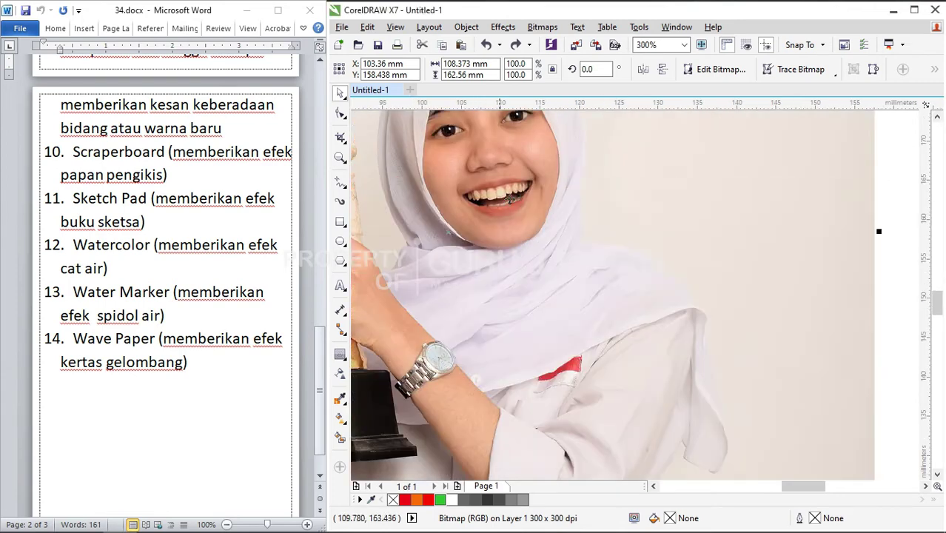
scroll(509, 199, up, 1)
drag(526, 190, 527, 203)
scroll(526, 204, up, 3)
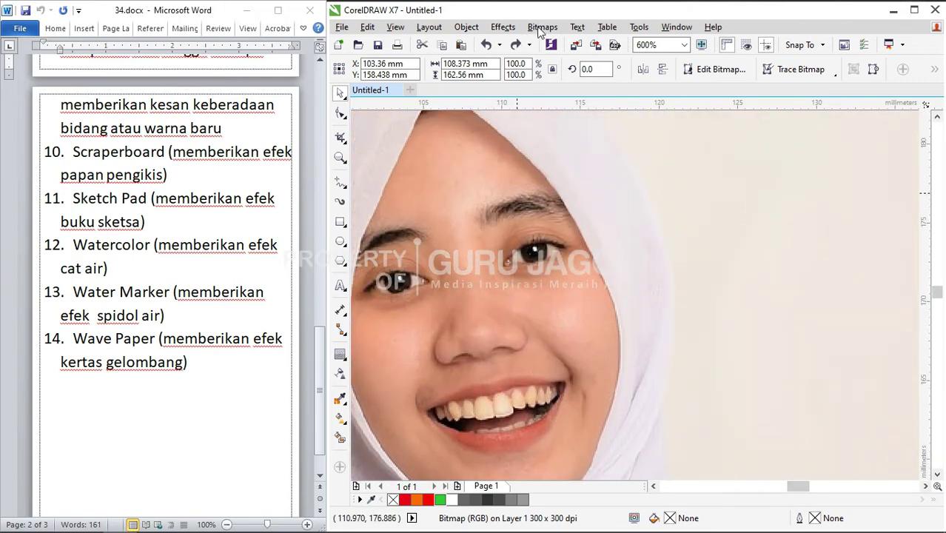
click(541, 28)
mouse_move(582, 317)
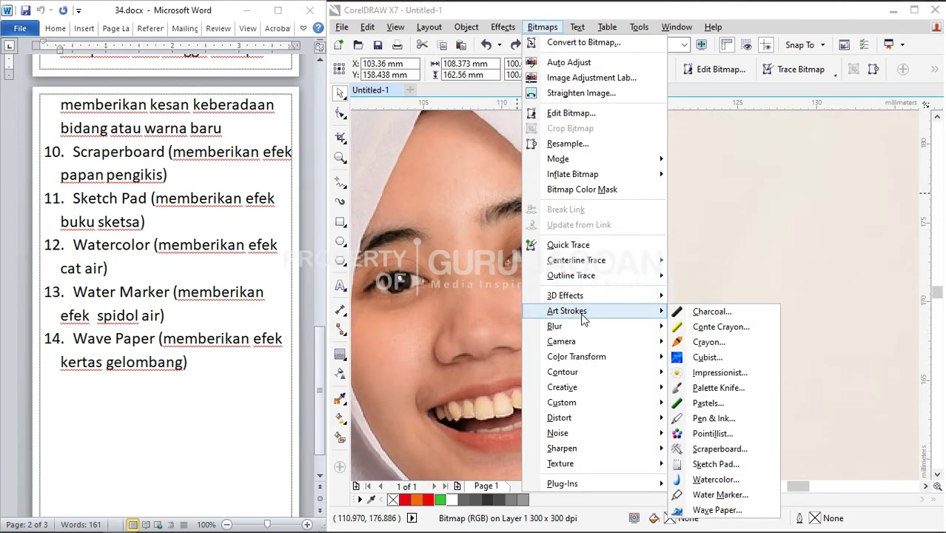
click(716, 510)
drag(623, 215, 815, 153)
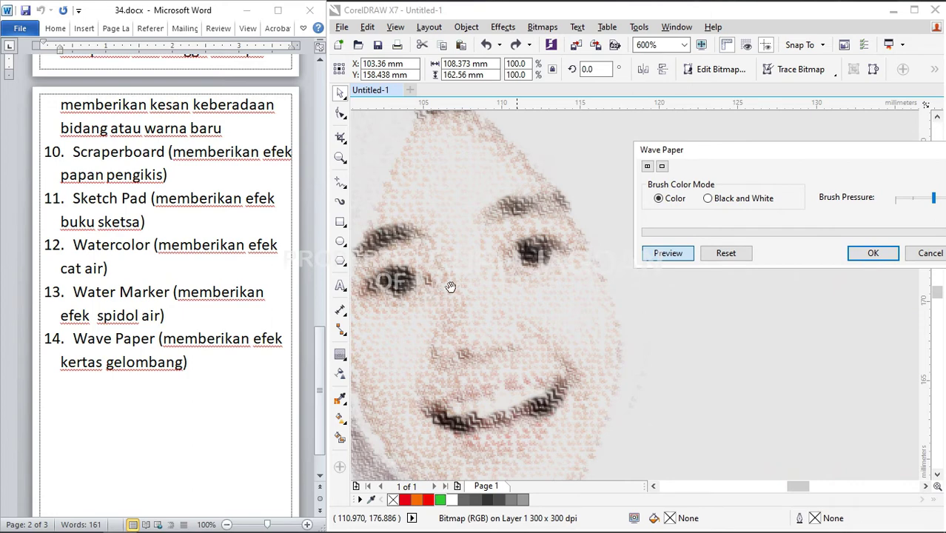
drag(741, 153, 635, 131)
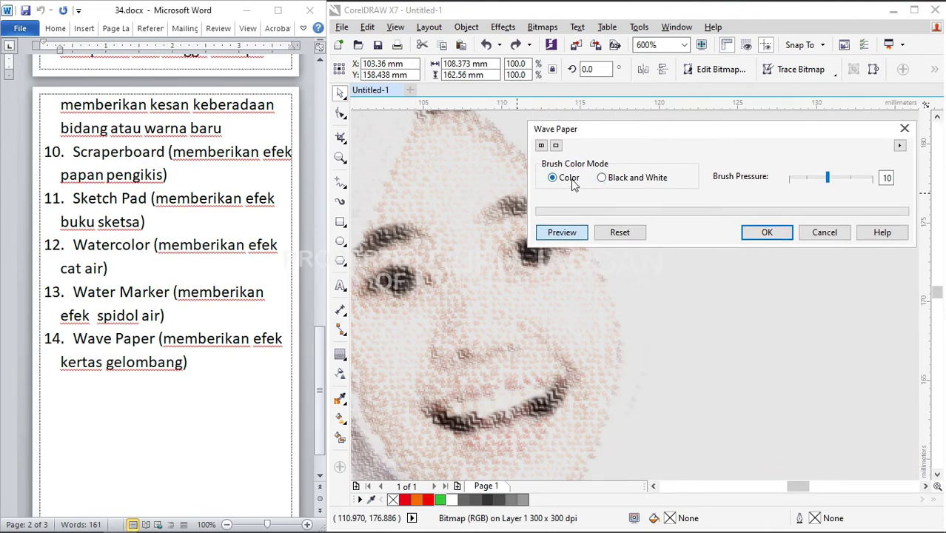
- Set Wave Paper to Black and White, try brush pressure 14, apply the effect with pressure 2 and deselect the photo
click(604, 180)
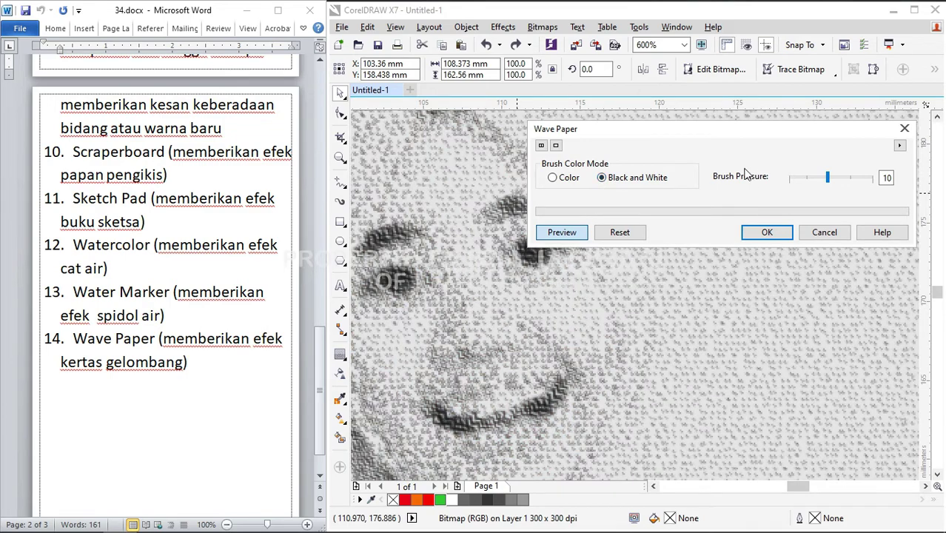
drag(829, 178, 846, 177)
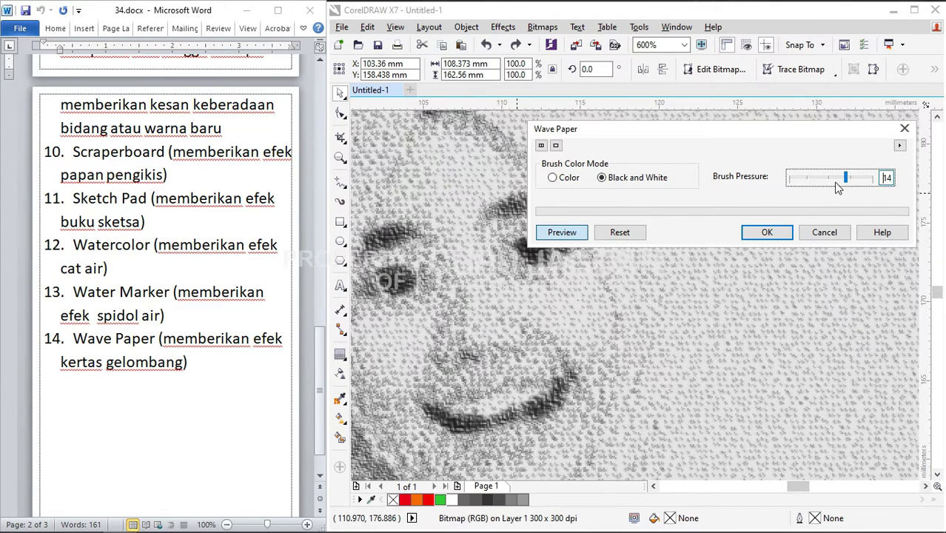
mouse_move(845, 178)
mouse_down()
mouse_move(864, 180)
mouse_move(801, 181)
mouse_up()
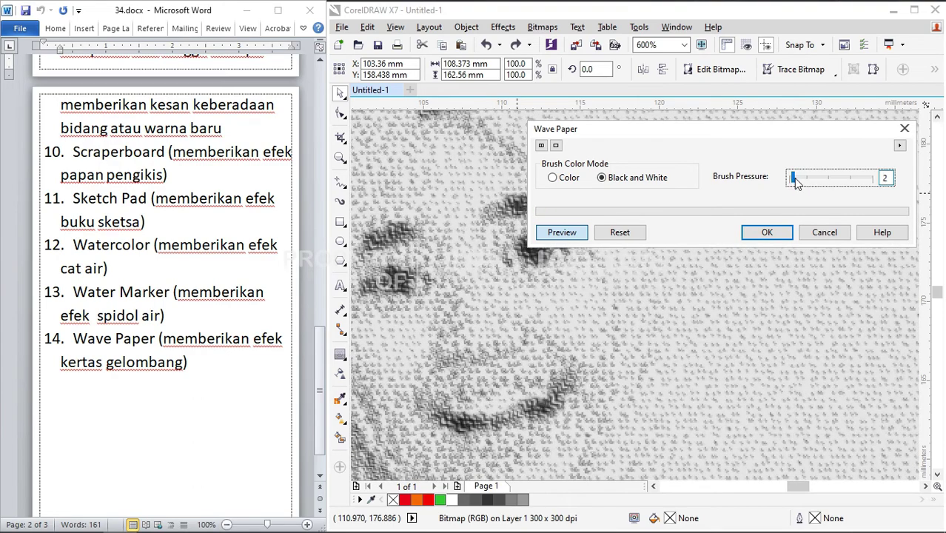
click(768, 233)
scroll(552, 279, down, 3)
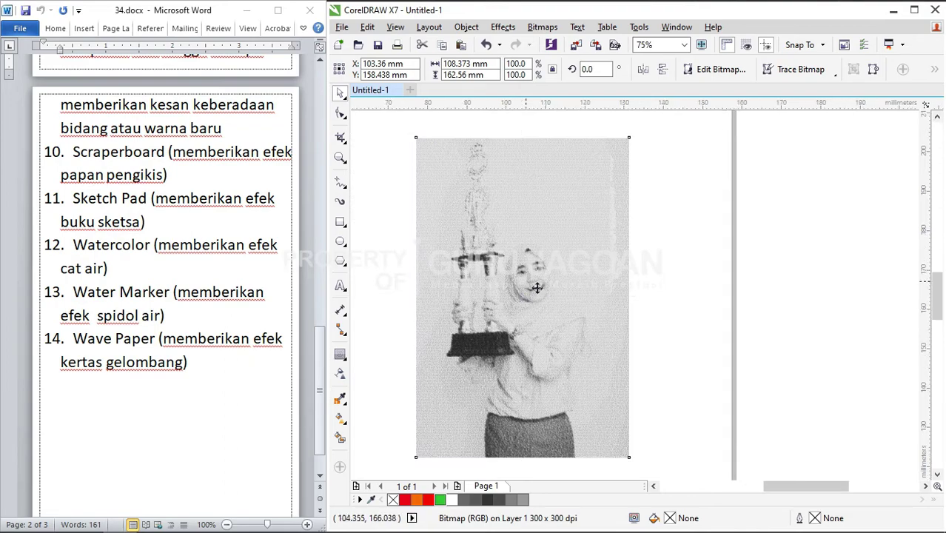
scroll(526, 303, up, 1)
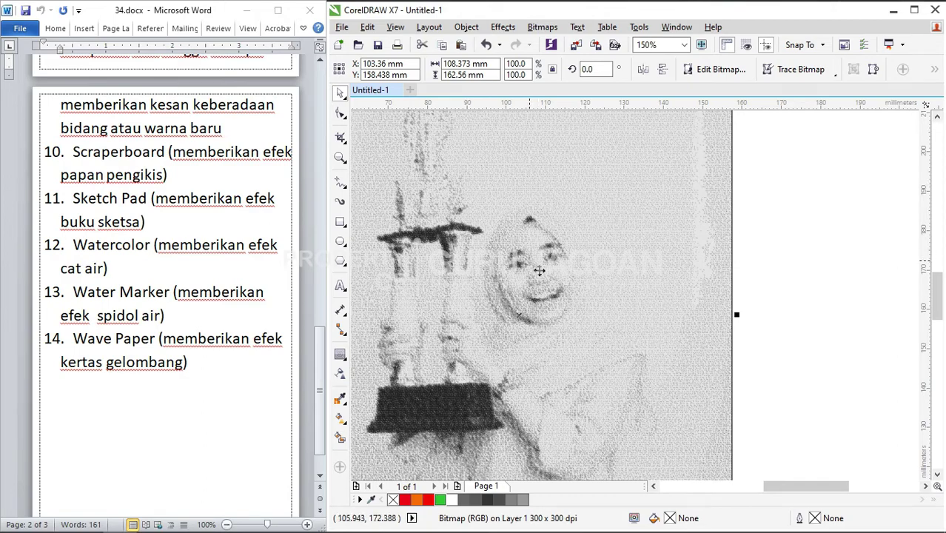
scroll(538, 271, down, 2)
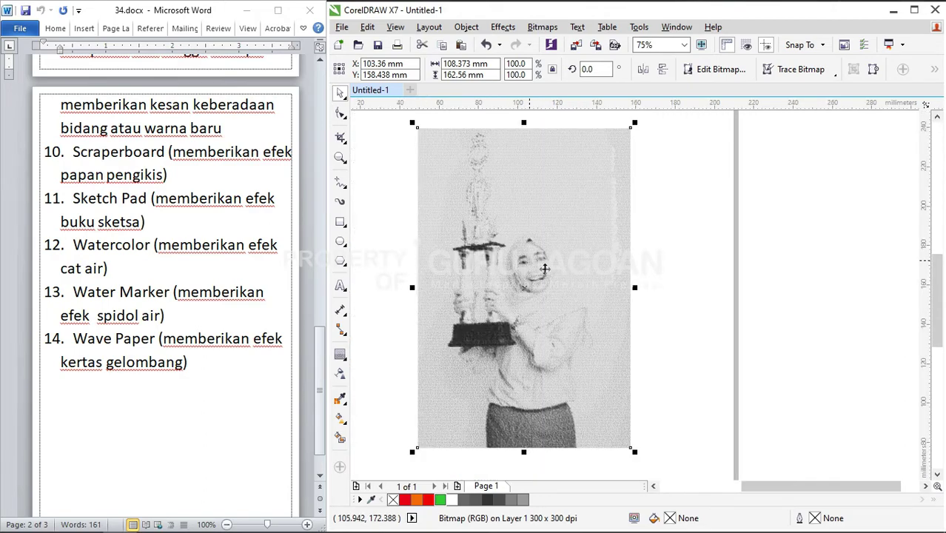
click(683, 241)
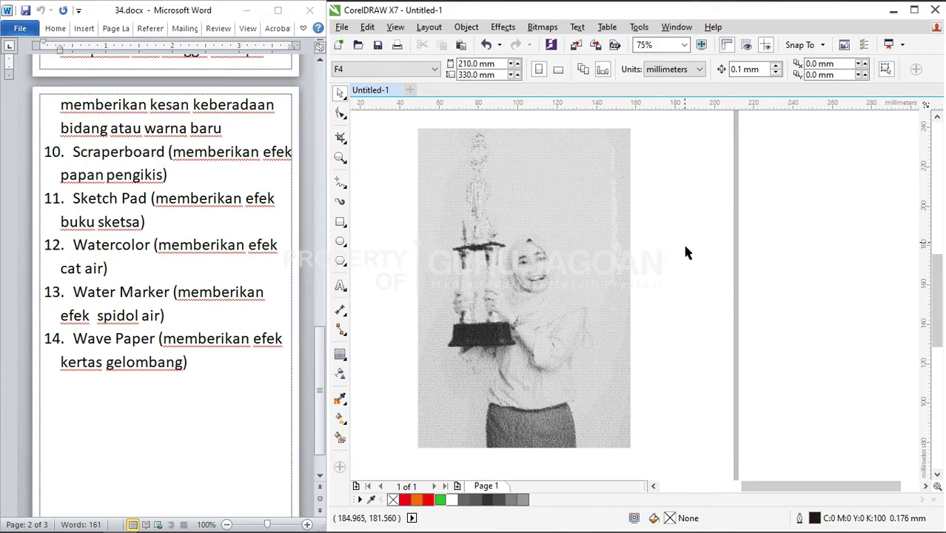
- Switch to the Word notes and go back to the Art Strokes heading and description on the first page
click(542, 26)
click(200, 309)
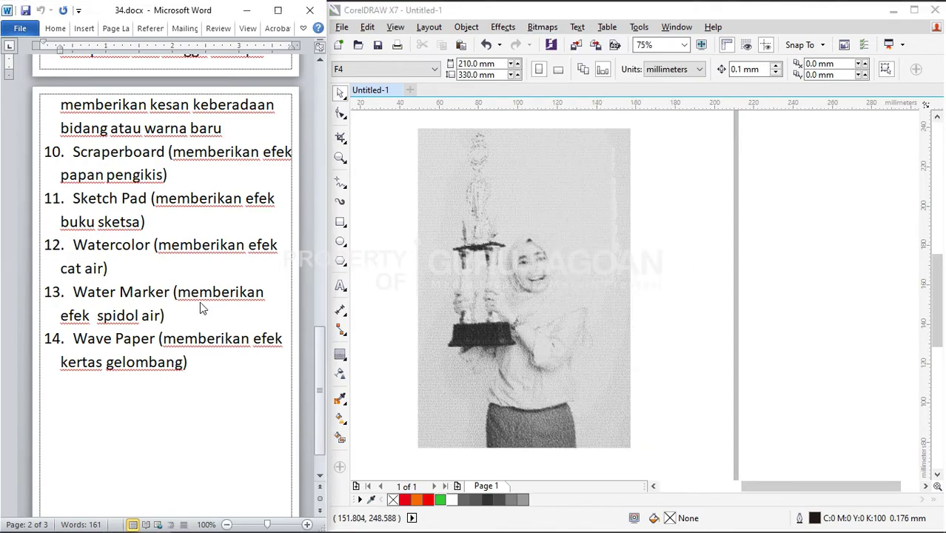
scroll(200, 309, up, 12)
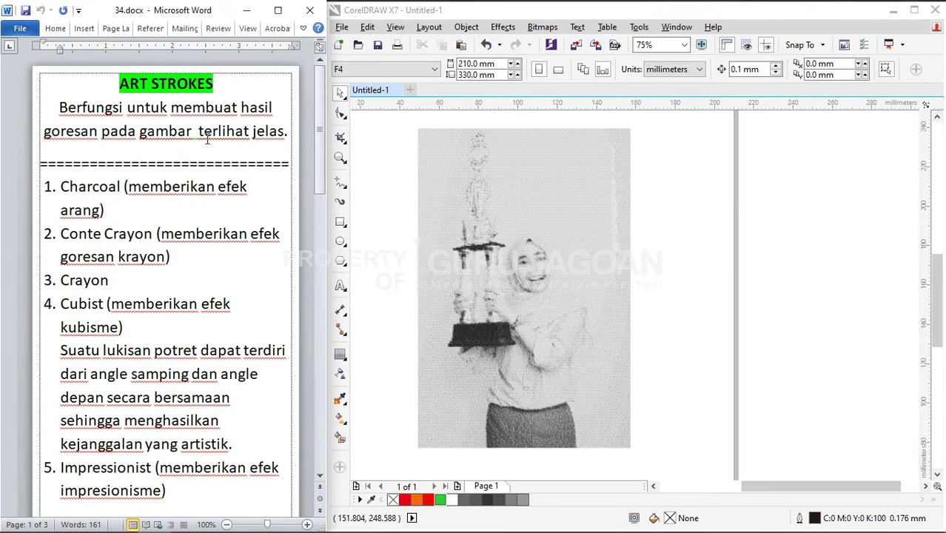
- Switch back to CorelDRAW and look over the available Blur bitmap effects without applying one
click(601, 249)
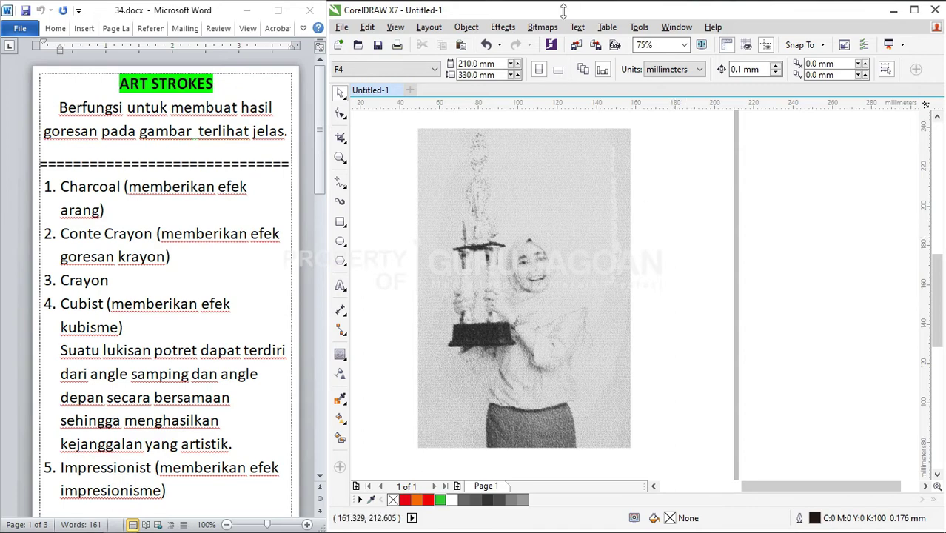
click(542, 27)
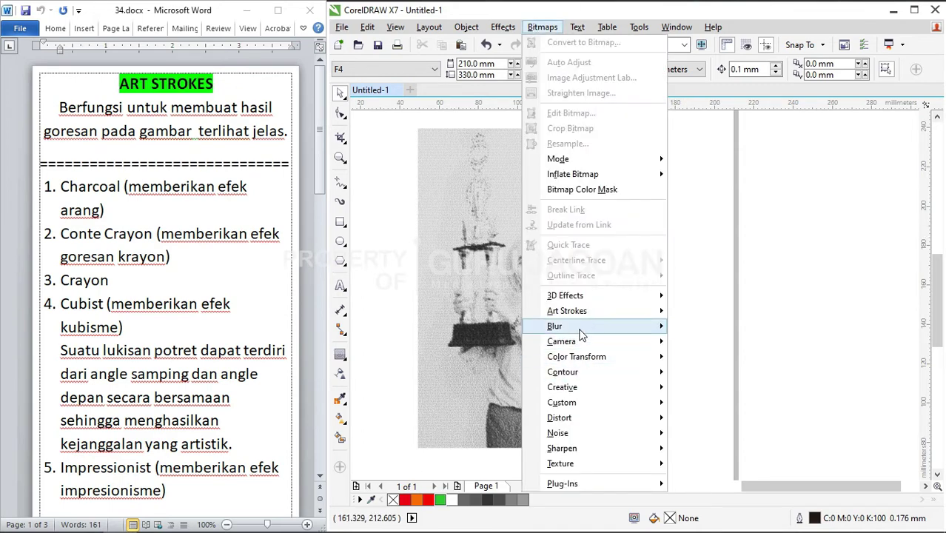
mouse_move(581, 334)
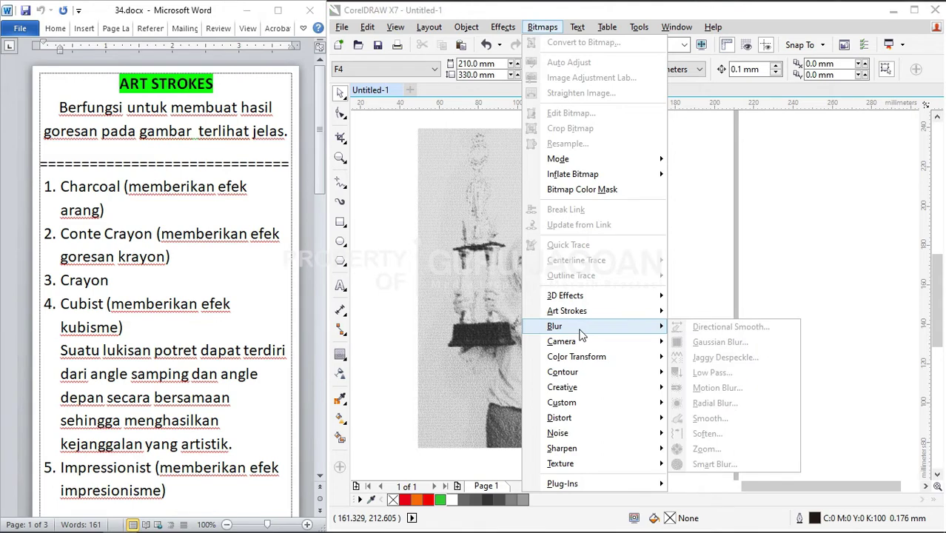
click(783, 202)
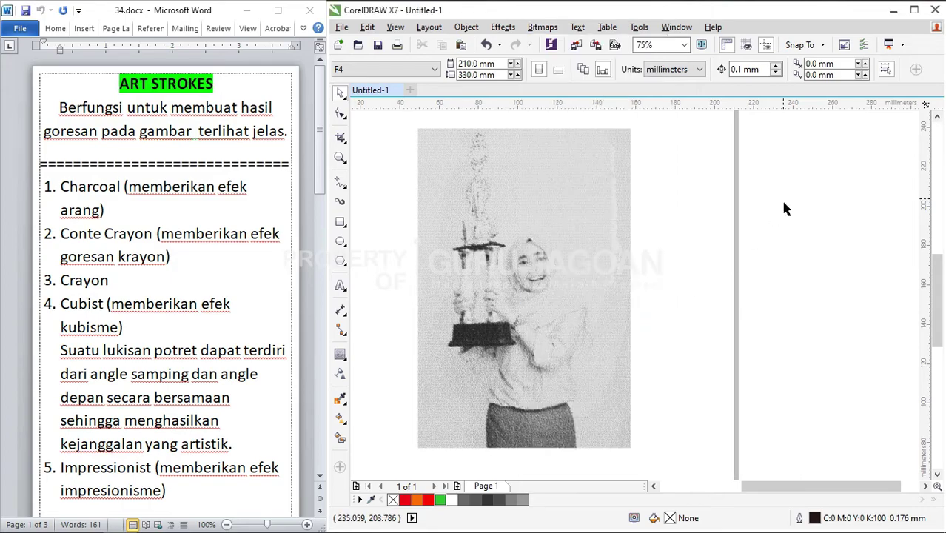